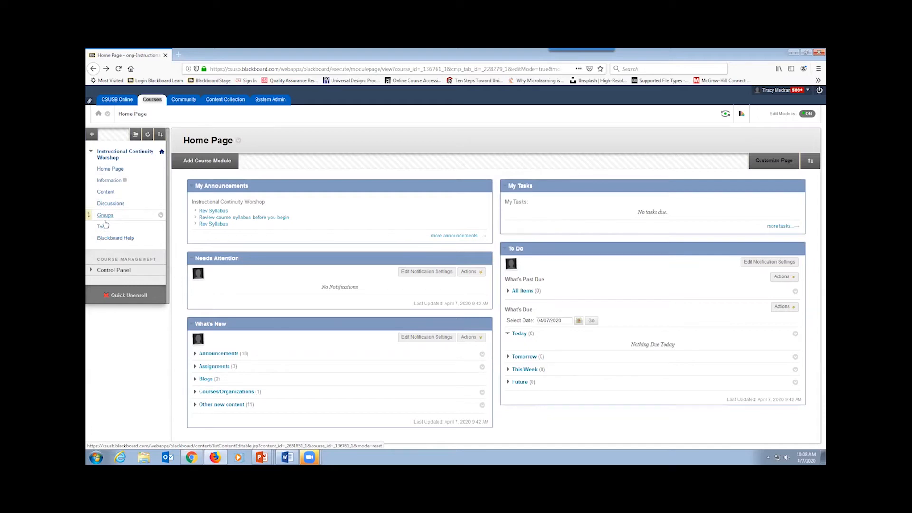
- Add a divider to the course menu and place it between Information and Content
left_click(92, 136)
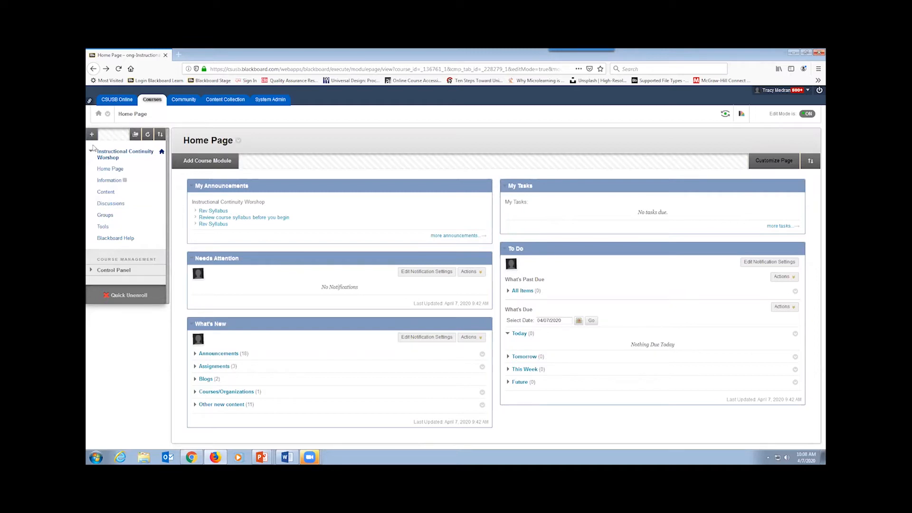
left_click(92, 136)
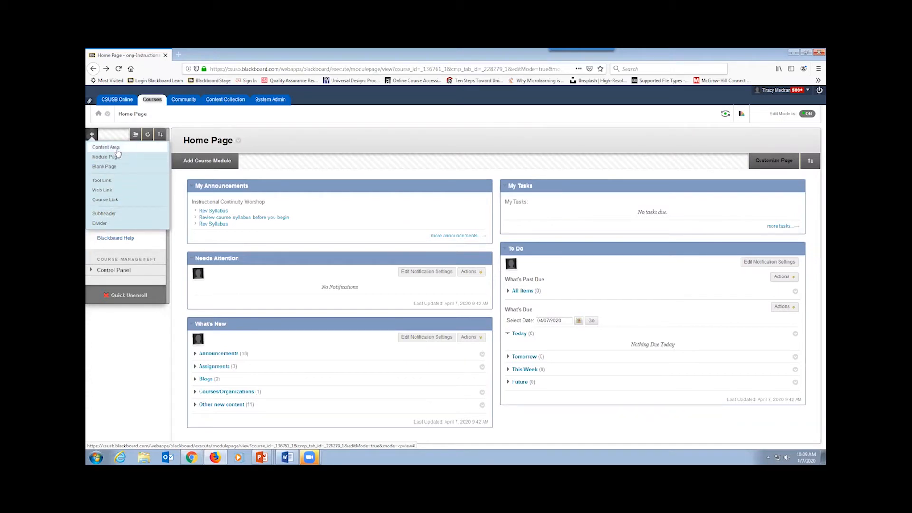
left_click(100, 223)
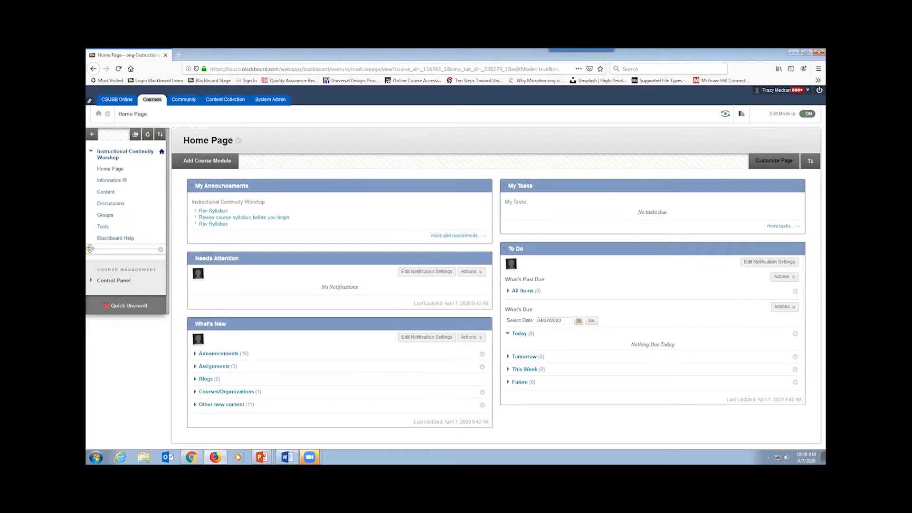
left_click_drag(89, 248, 97, 191)
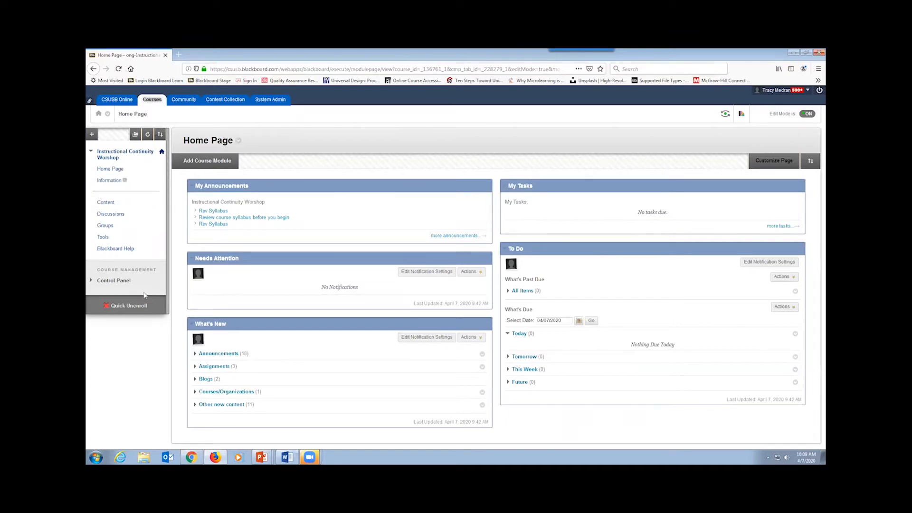
- Add a second divider to the course menu and place it between Tools and Blackboard Help
left_click(92, 134)
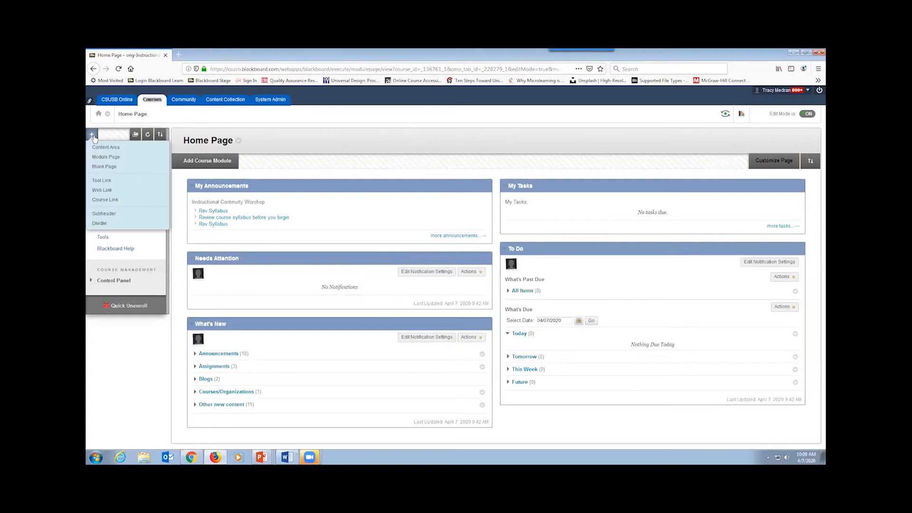
left_click(100, 226)
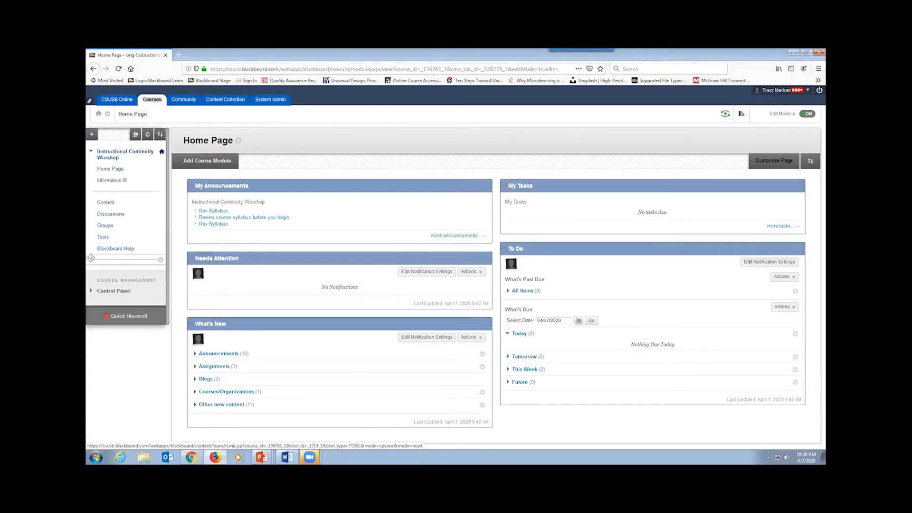
left_click_drag(90, 260, 93, 249)
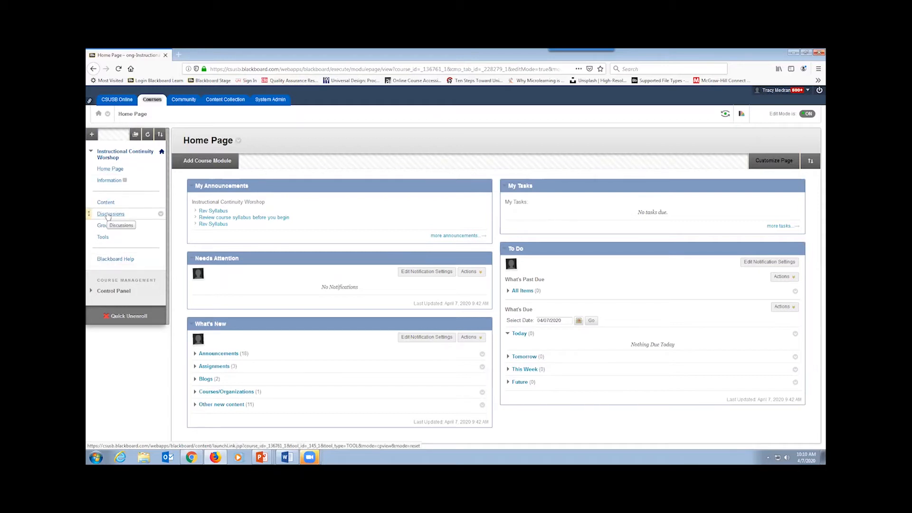
- Add a subheader named "Getting Started" to the course menu
left_click(91, 134)
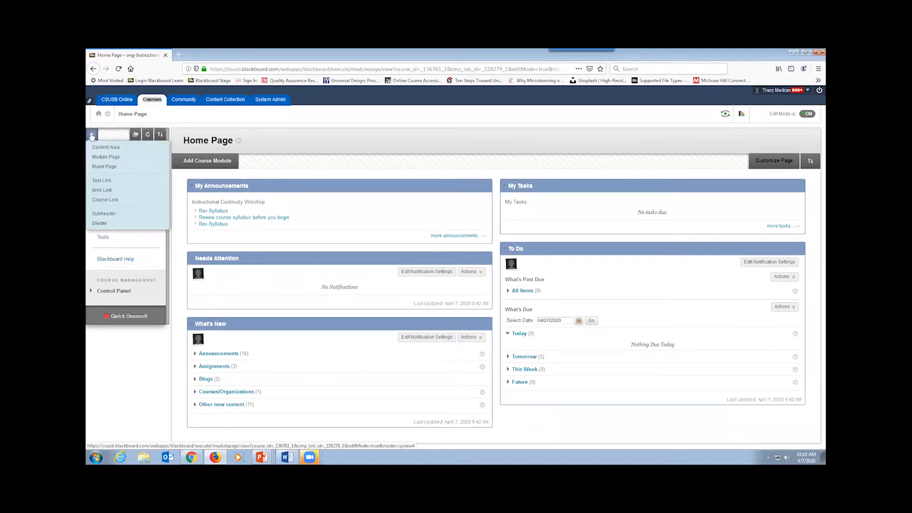
left_click(101, 216)
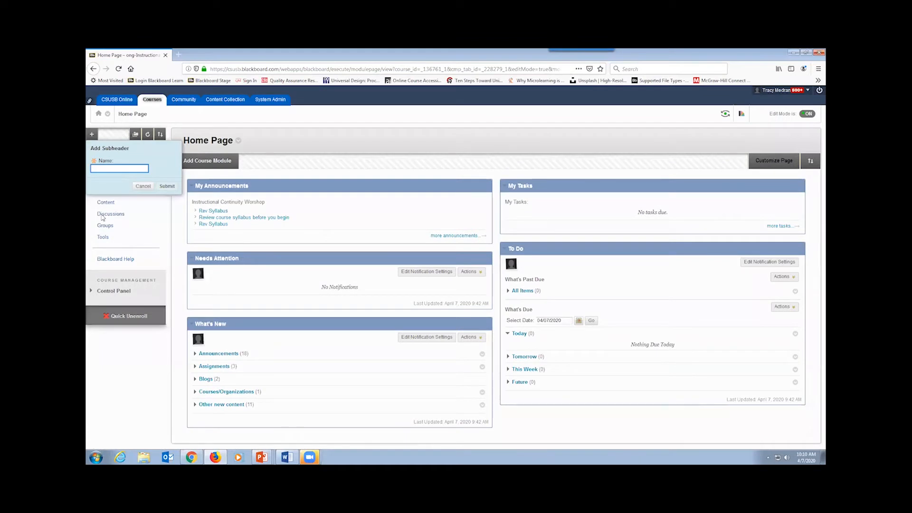
type("Getting Started")
key("Return")
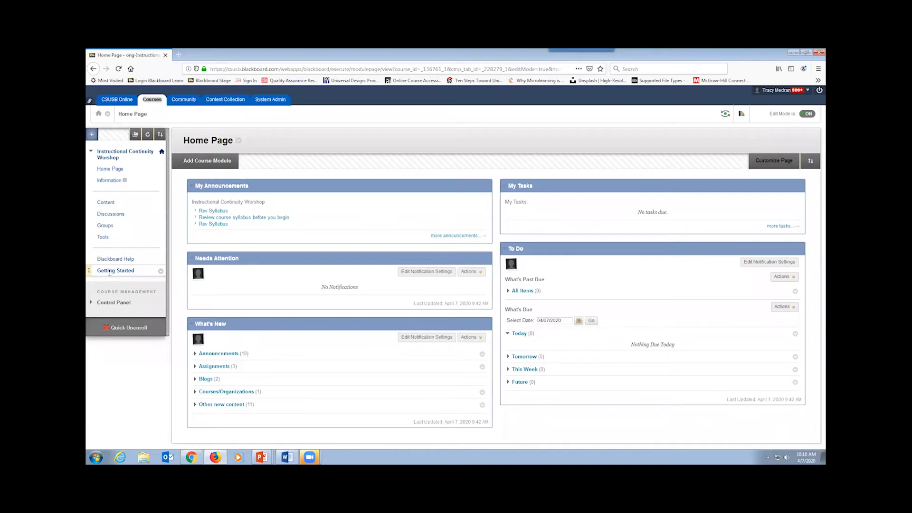
- Add a subheader named "My Course" to the course menu
left_click(92, 135)
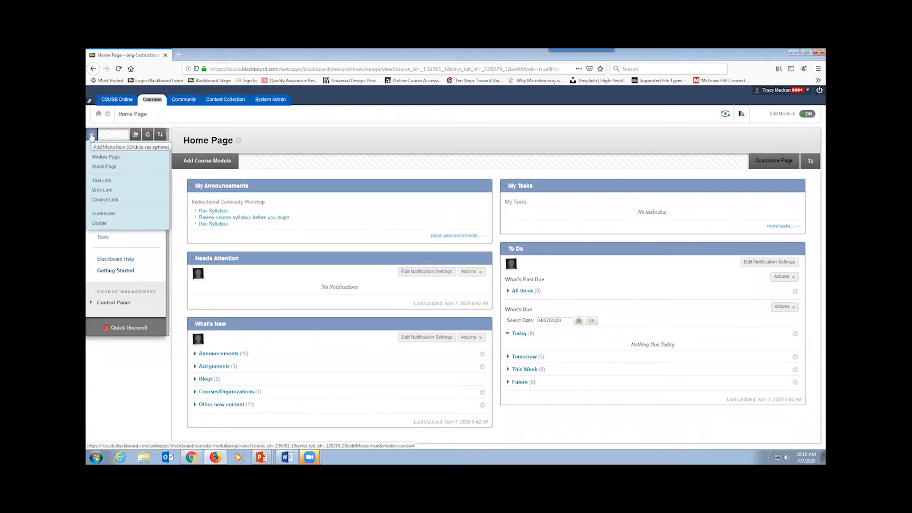
left_click(113, 215)
type("My Course")
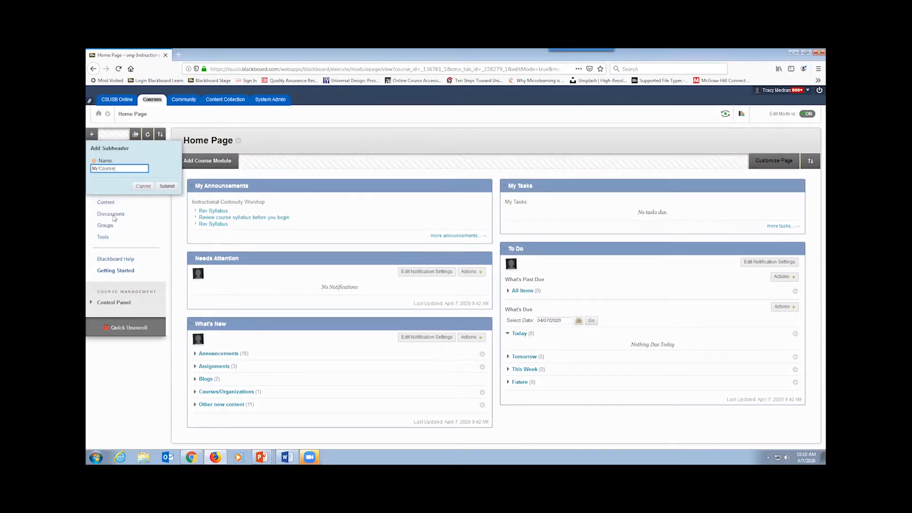
key("Return")
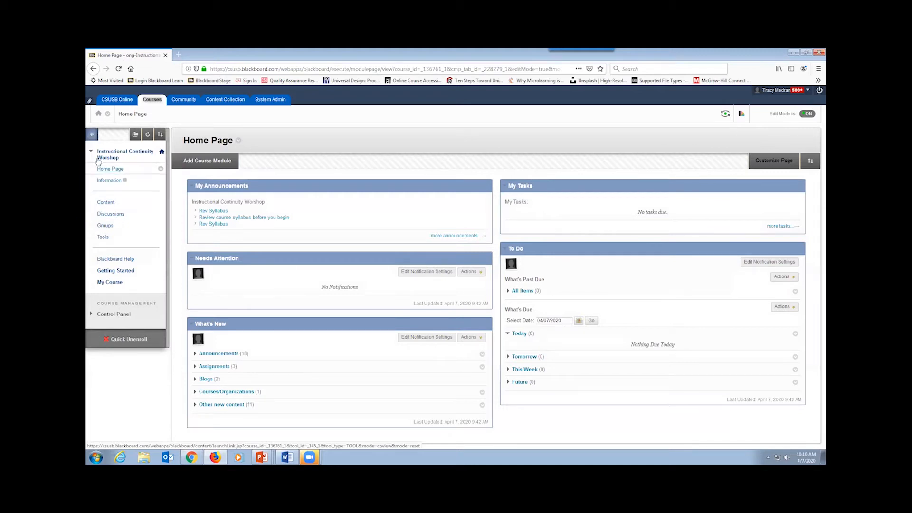
- Add a subheader named "Technical Support" to the course menu
left_click(93, 134)
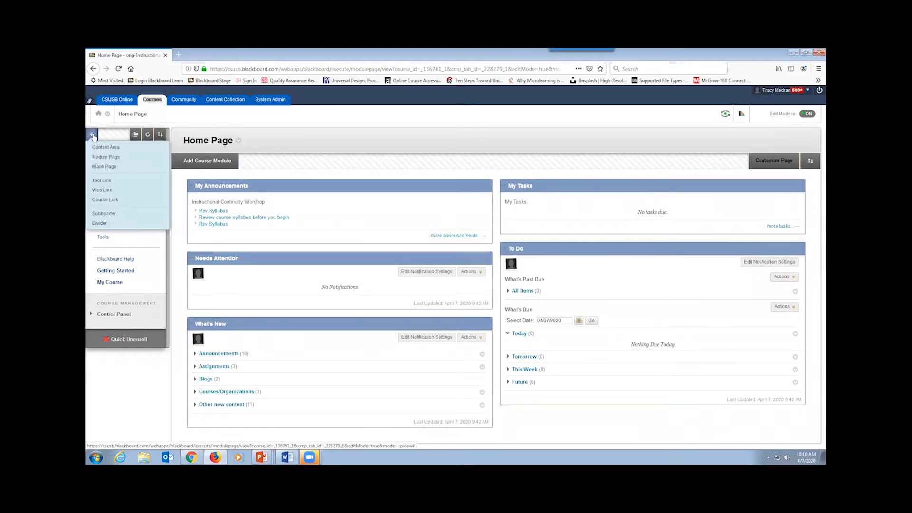
left_click(104, 213)
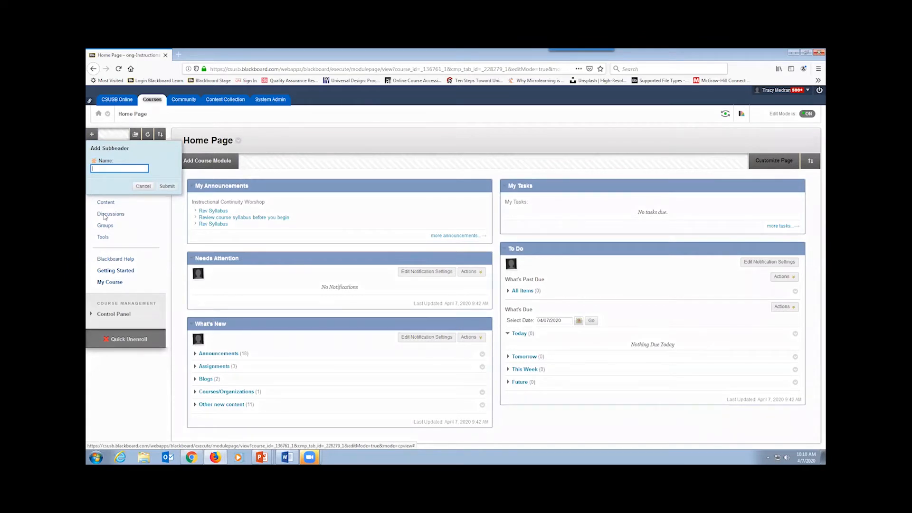
type("Technical Support")
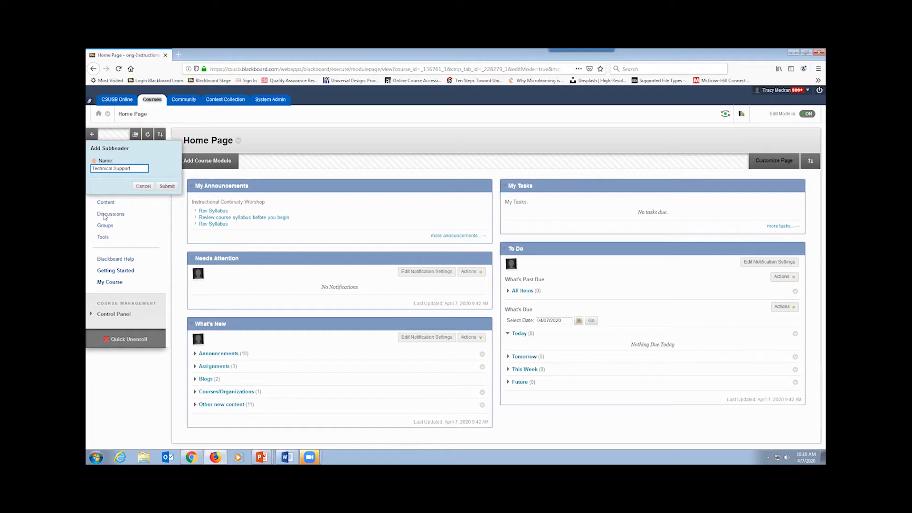
key("Return")
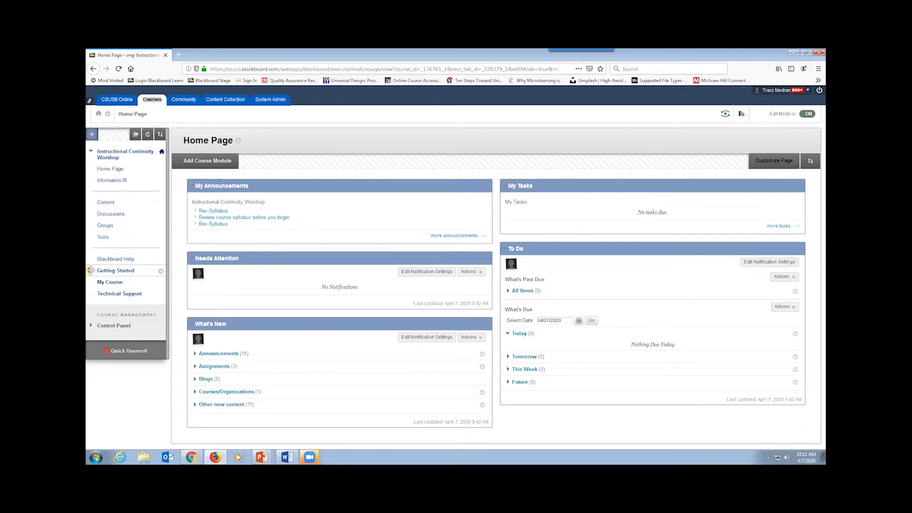
- Move the subheaders Getting Started above Home Page, My Course above Content, and Technical Support above Blackboard Help
left_click_drag(90, 271, 106, 167)
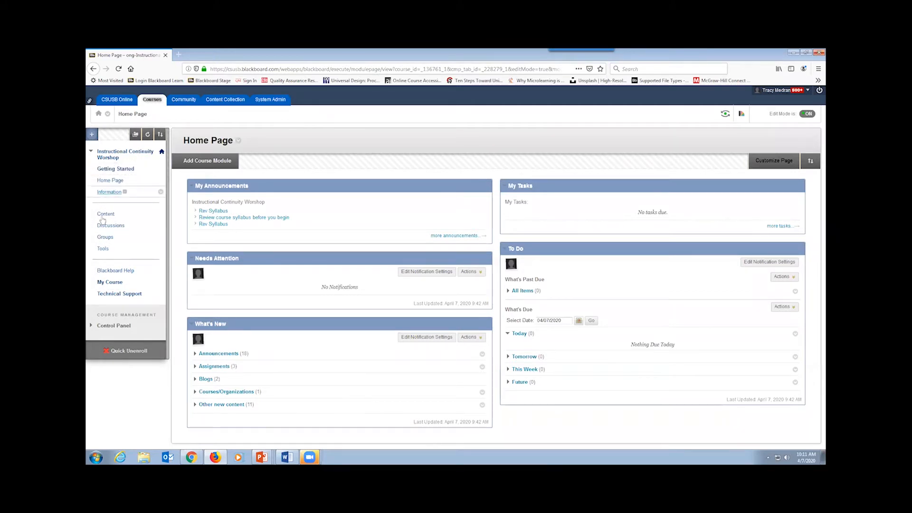
left_click_drag(90, 285, 90, 214)
left_click_drag(90, 294, 94, 283)
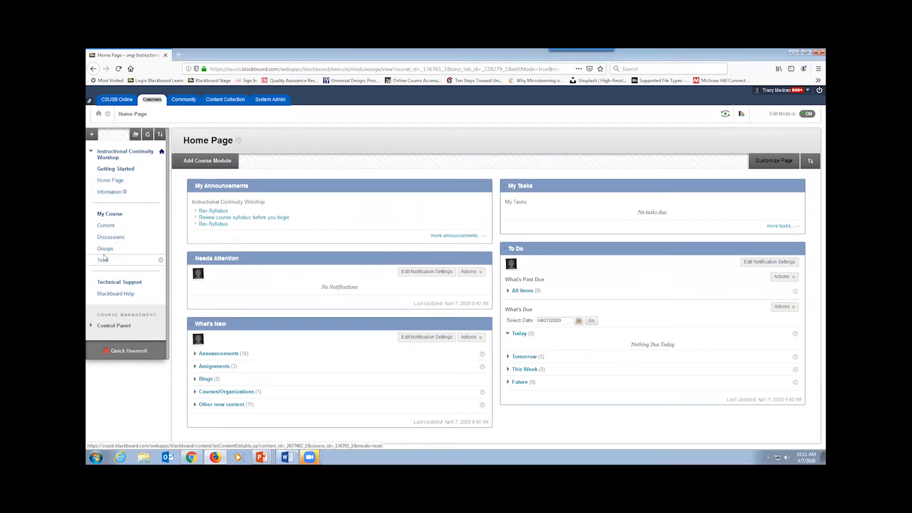
- Delete the Home Page link from the course menu under Getting Started
left_click(111, 182)
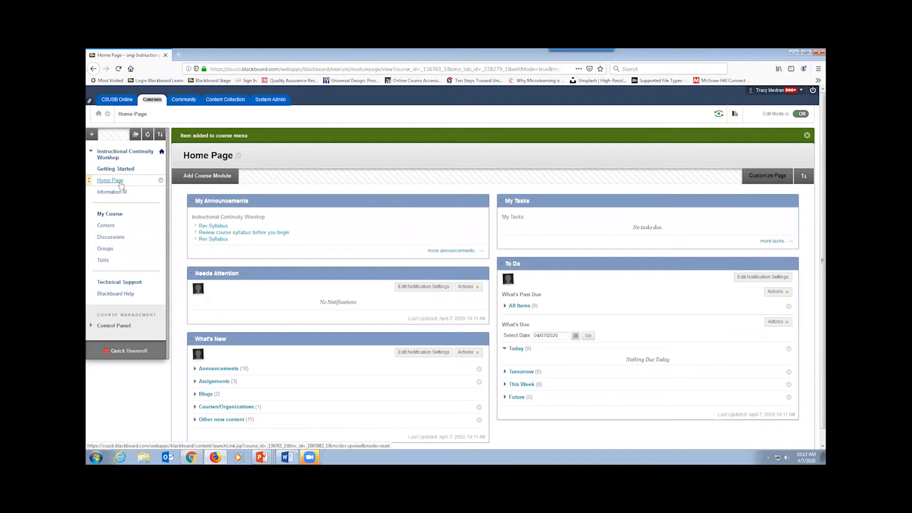
left_click(160, 183)
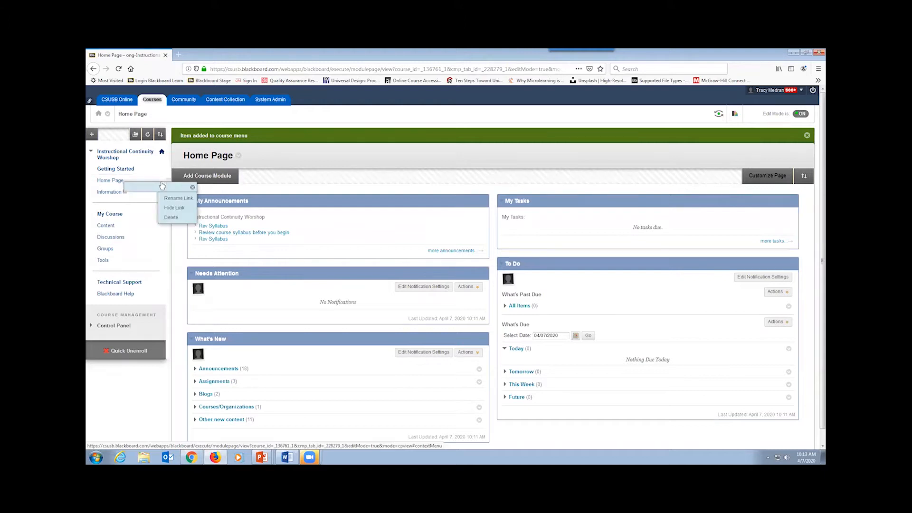
left_click(169, 218)
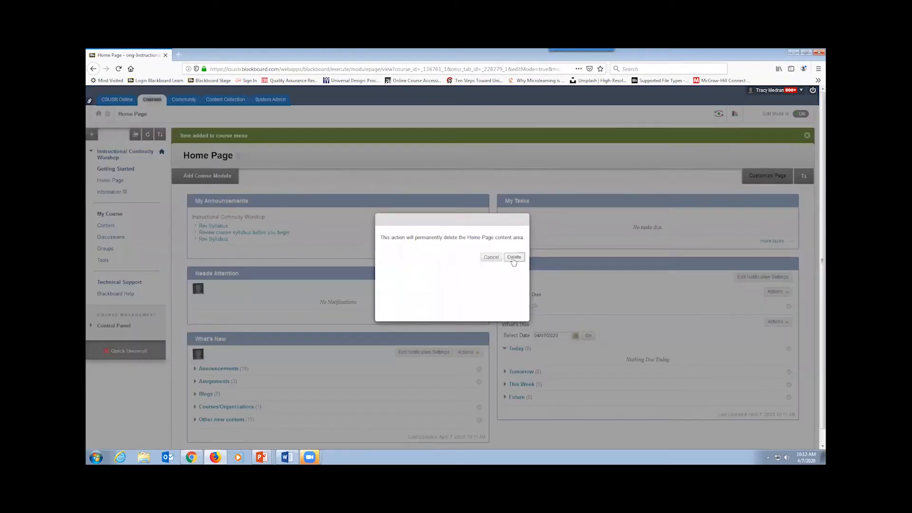
left_click(514, 257)
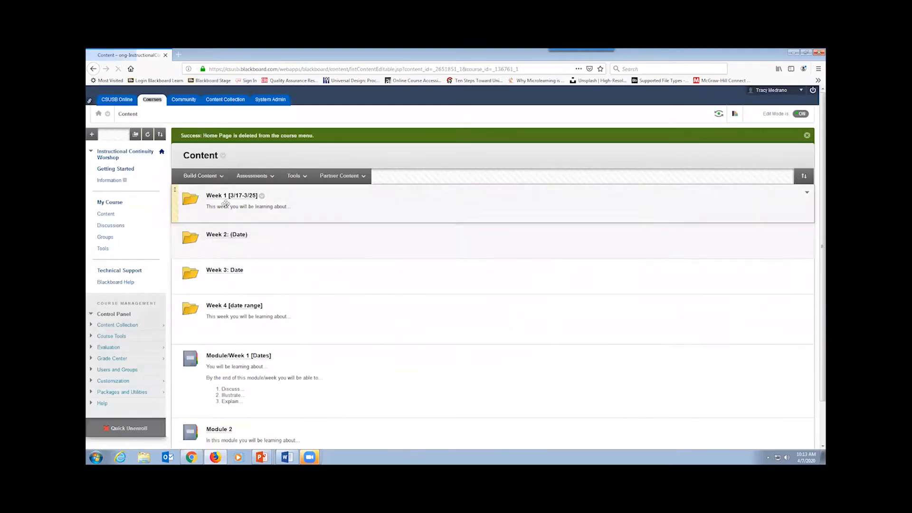
- Rename the Information link in the course menu to "Syllabus & Textbook Info"
left_click(108, 181)
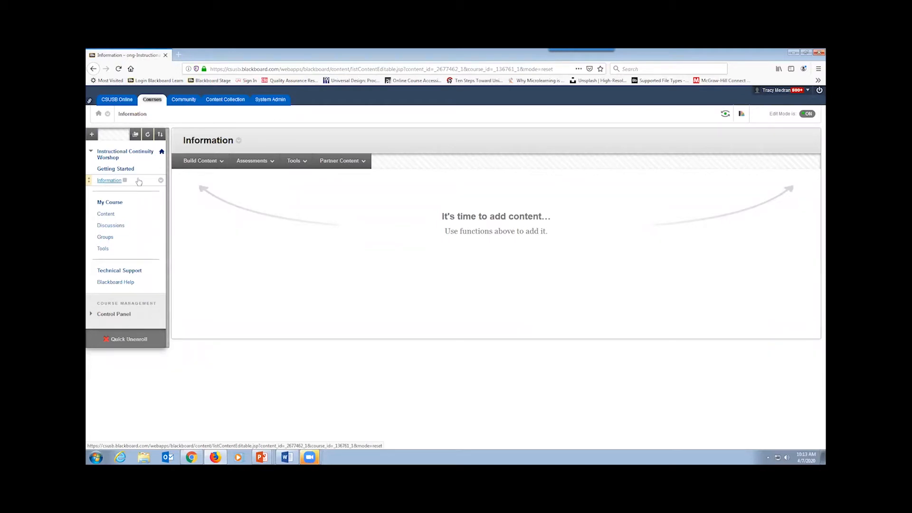
left_click(160, 181)
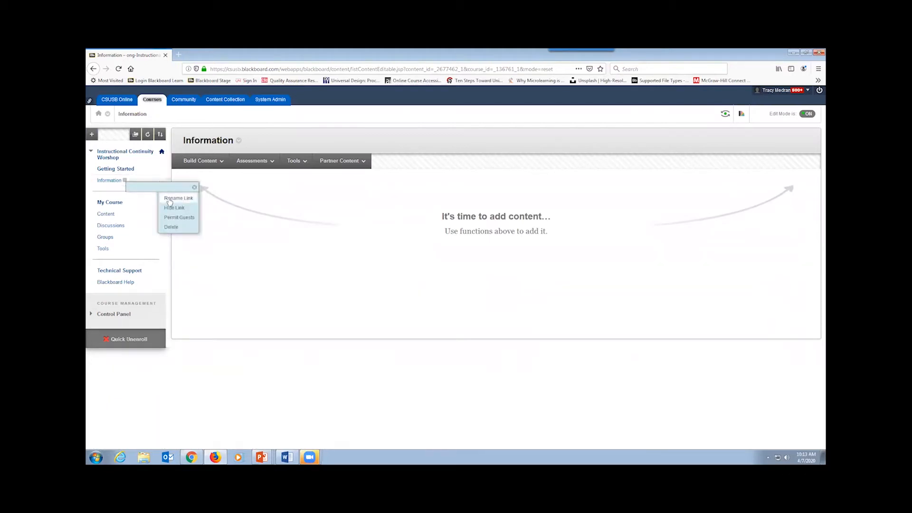
left_click(169, 200)
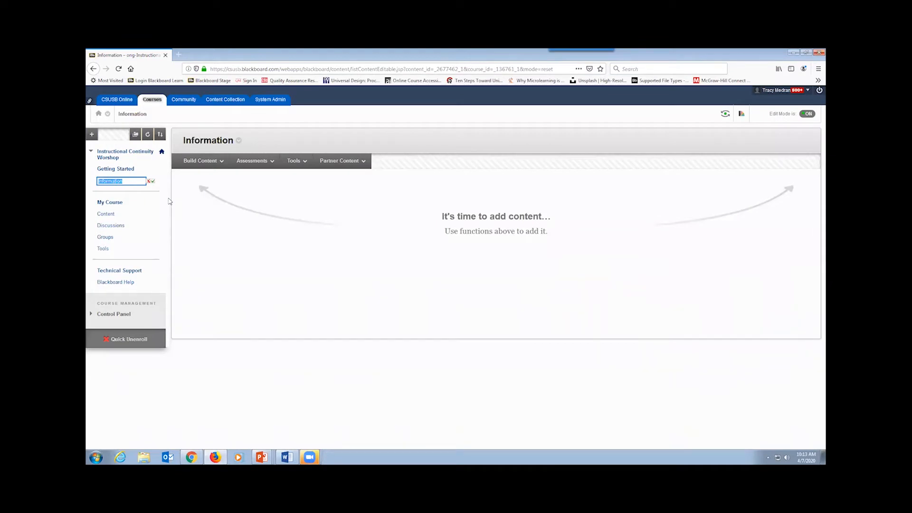
type("Syllabus a")
type("Textbook (U")
key("BackSpace")
key("BackSpace")
type("Info")
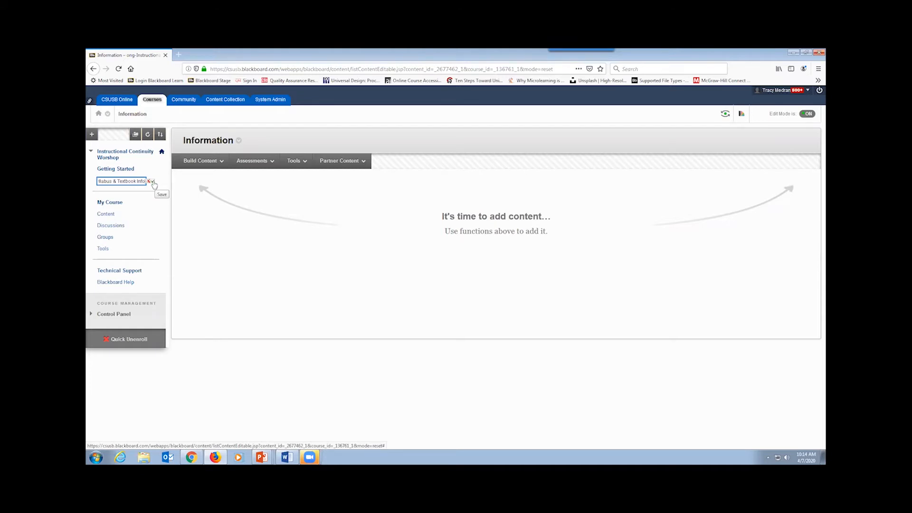
left_click(153, 183)
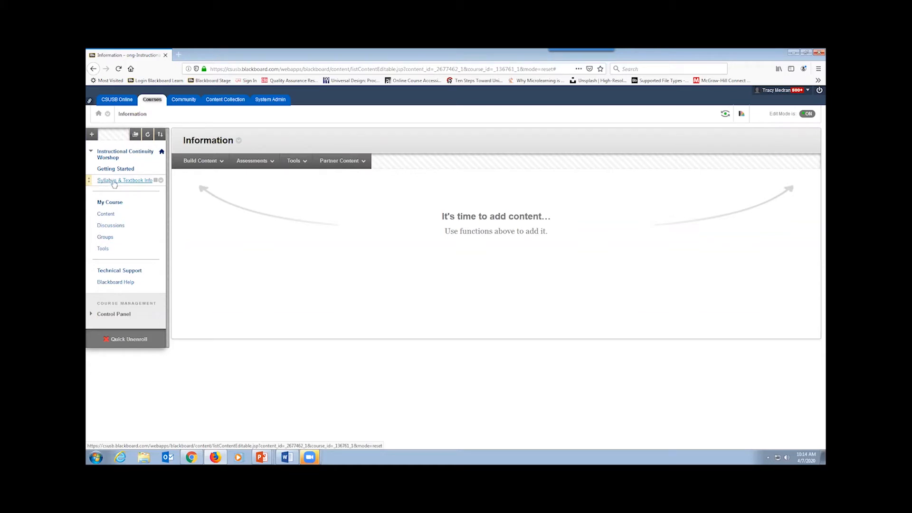
- Add a content area named "Welcome - Start Here" to the course menu and make it available to users
left_click(92, 137)
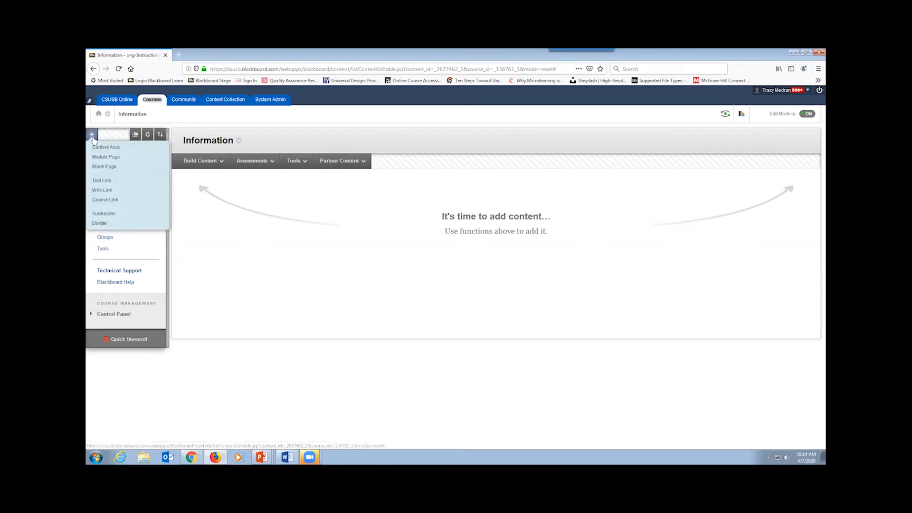
left_click(92, 135)
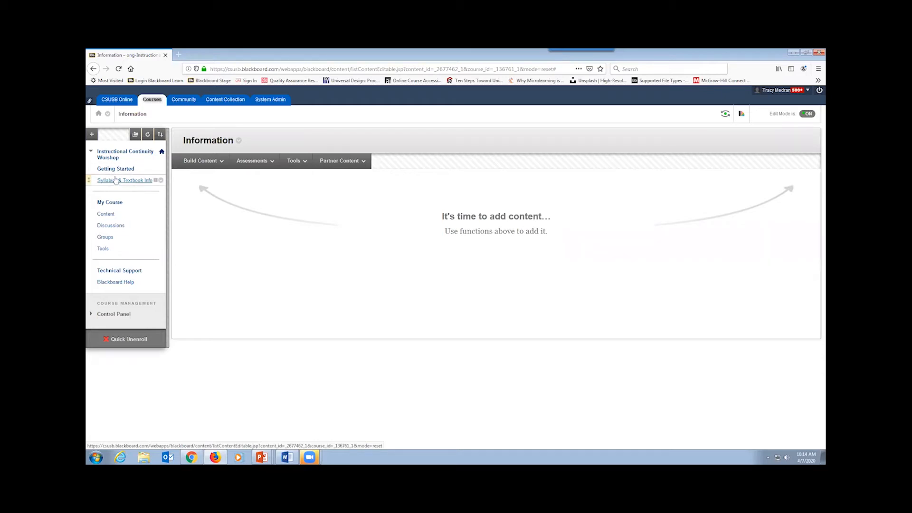
left_click(92, 135)
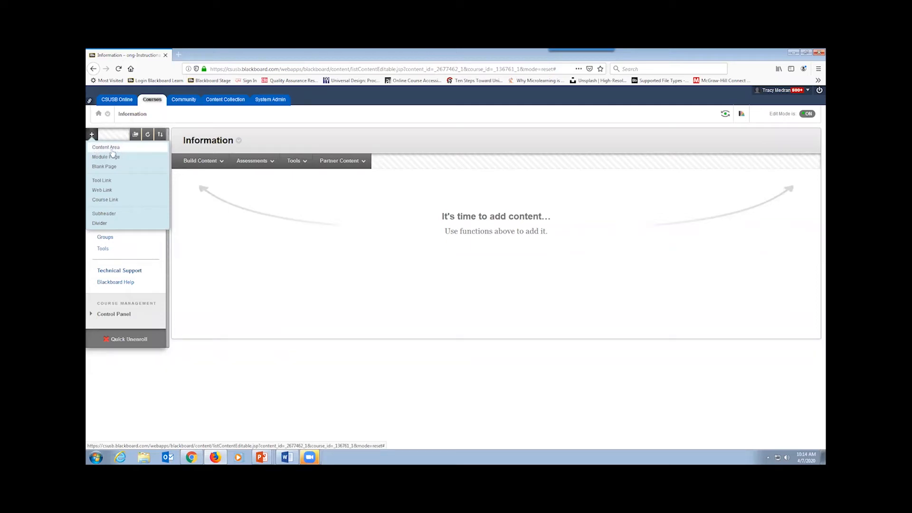
left_click(113, 149)
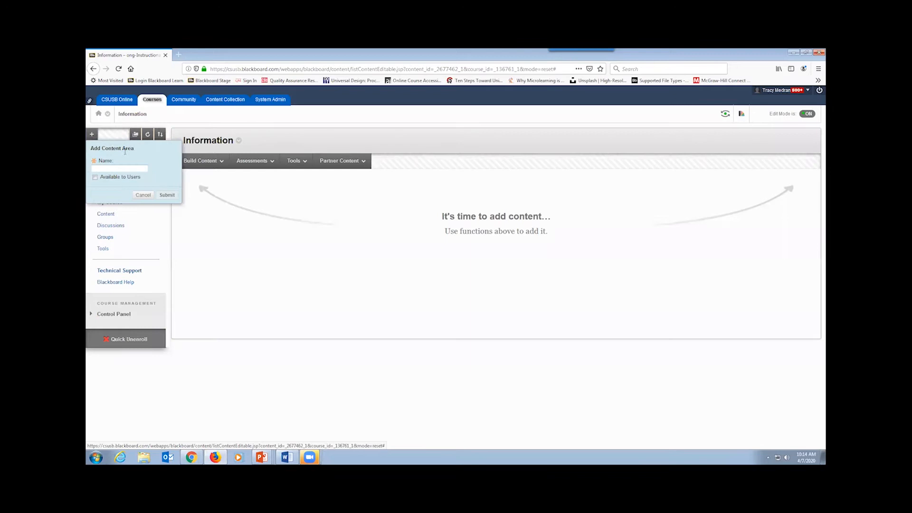
type("We")
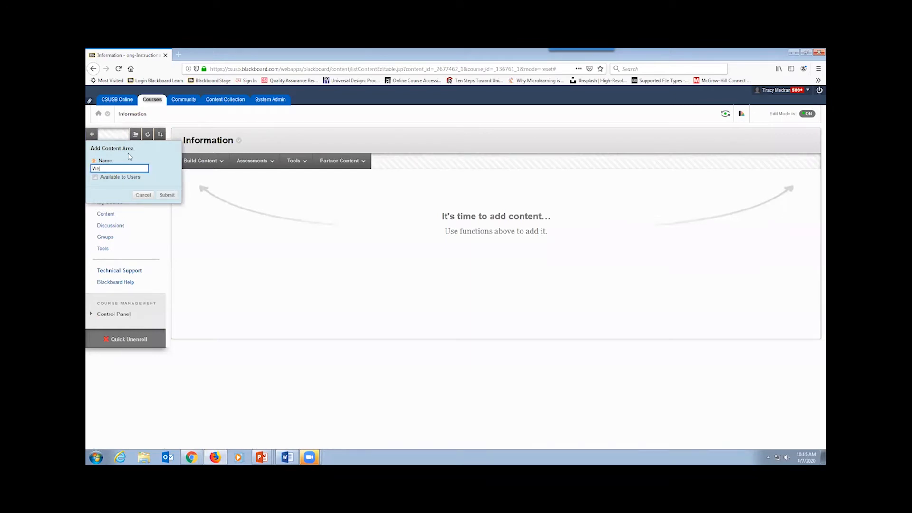
type("lcome")
left_click(96, 179)
left_click(167, 196)
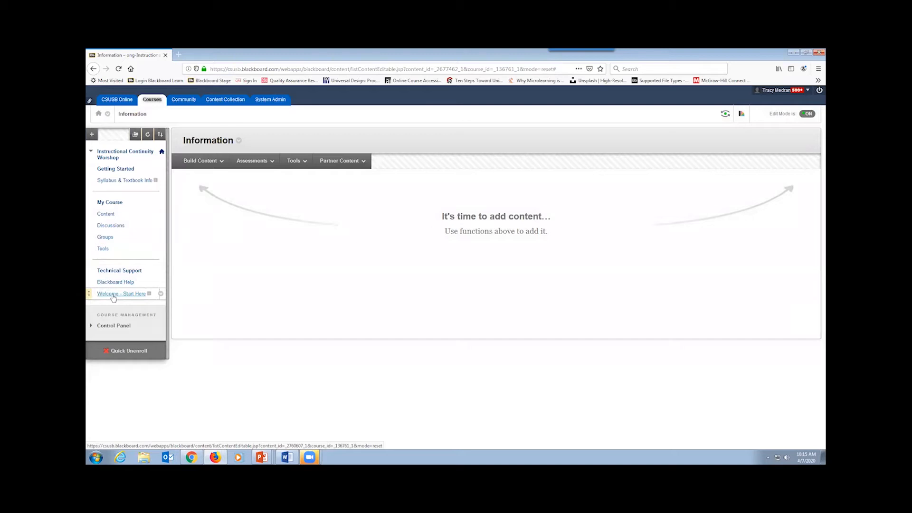
- Add a content area named "Meet/Contact Your Instructor" to the course menu and make it available to users
left_click(91, 135)
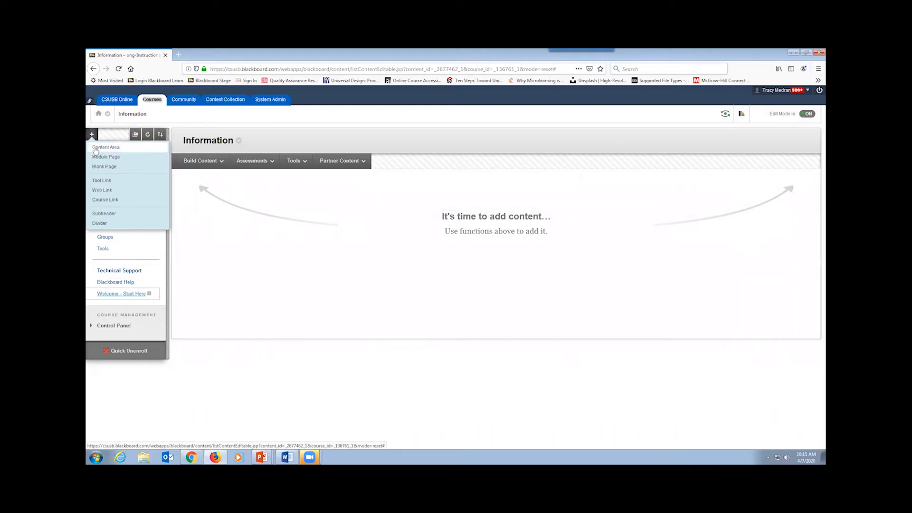
left_click(95, 148)
type("Mee")
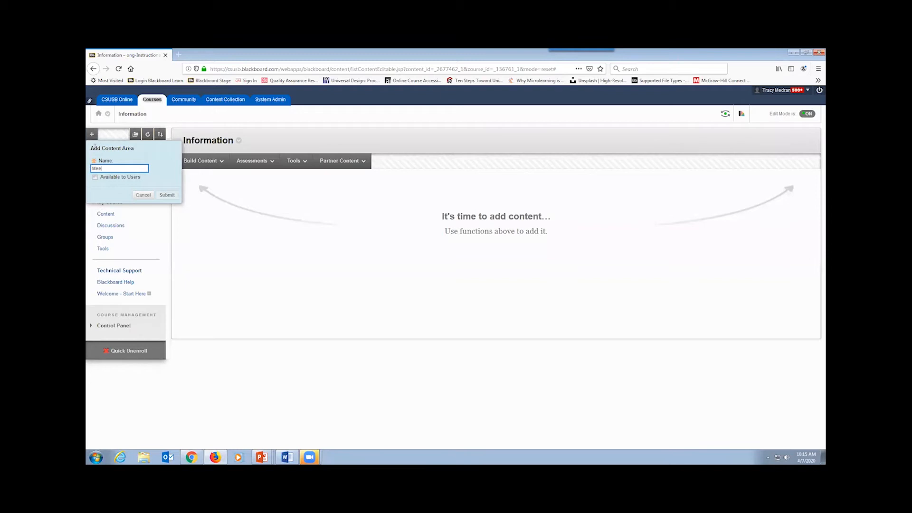
type("t/Contact Your Instructor")
left_click(95, 179)
left_click(167, 195)
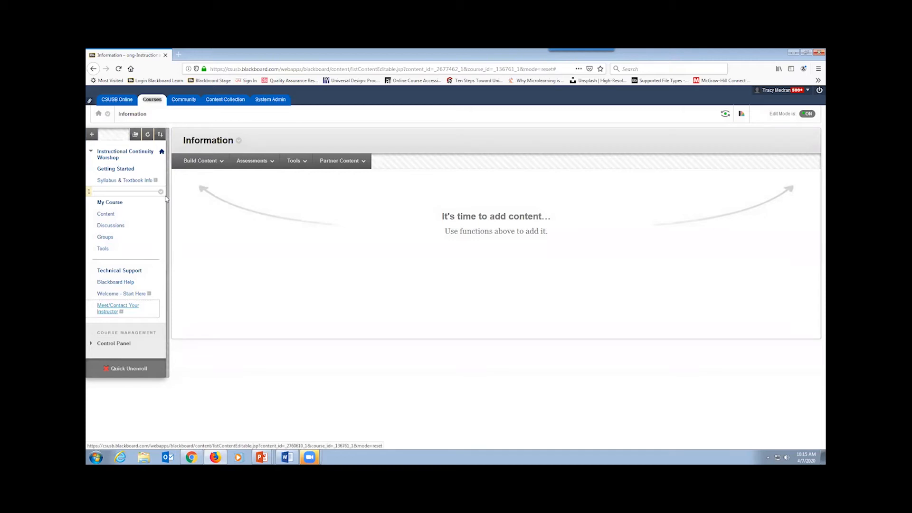
- Add a content area named "University Policies & Student Resources" to the course menu and make it available to users
left_click(91, 134)
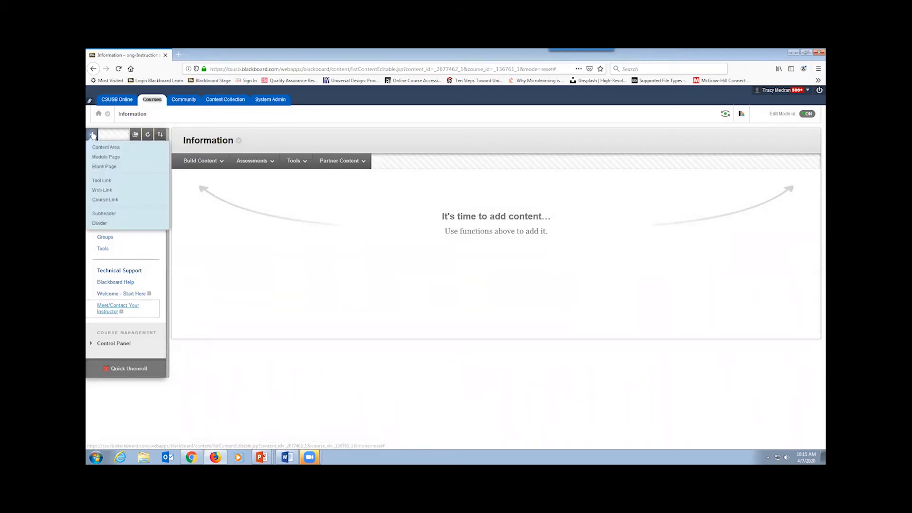
left_click(93, 148)
type("Univers")
type("ity P")
type("olicies &")
type(" Student Res")
type("our")
type("ces")
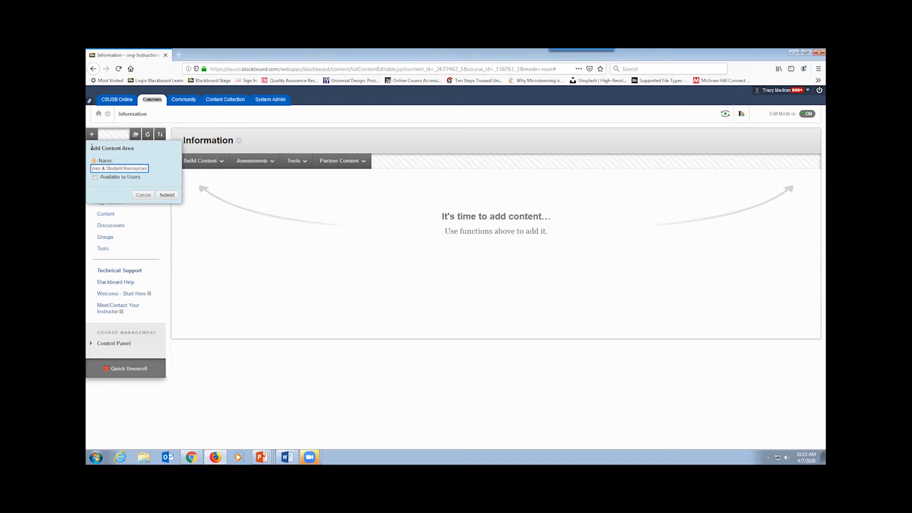
left_click(95, 177)
left_click(176, 196)
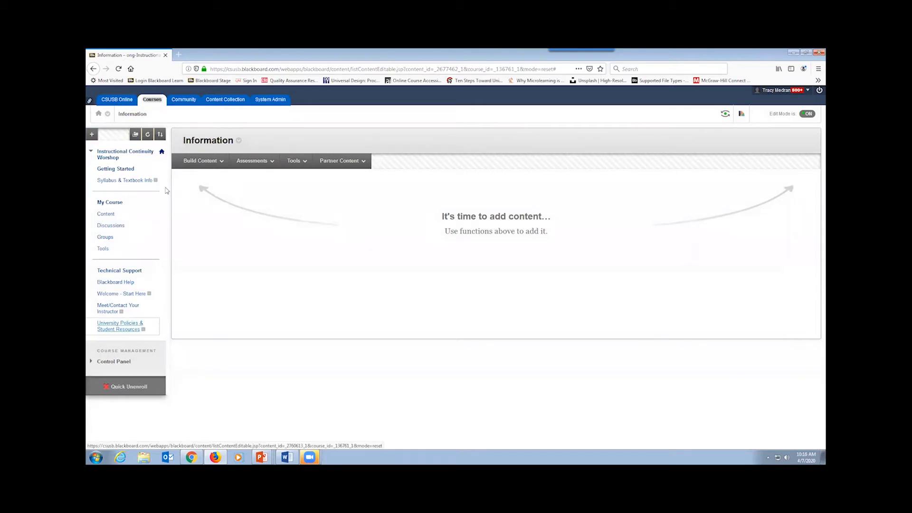
- Add a content area named "Accessibility & Privacy Statements" to the course menu and make it available to users
left_click(93, 135)
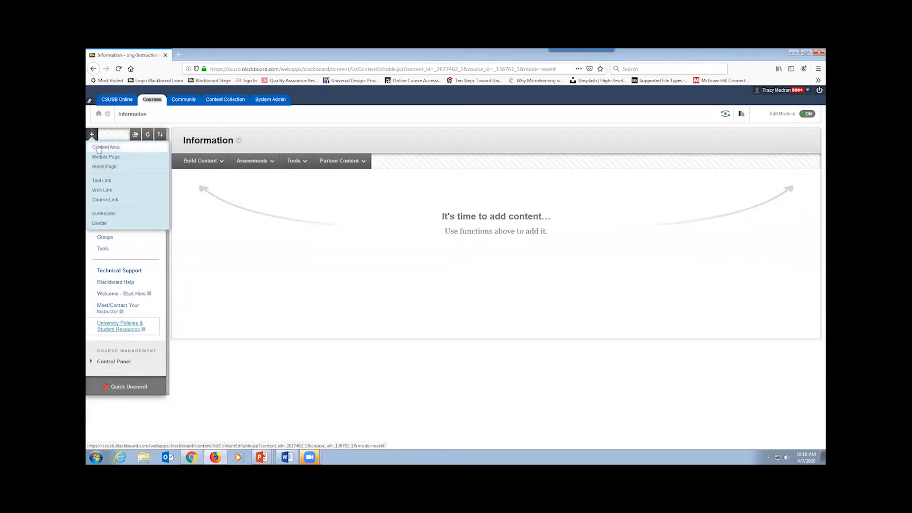
left_click(99, 148)
type("Accessibility")
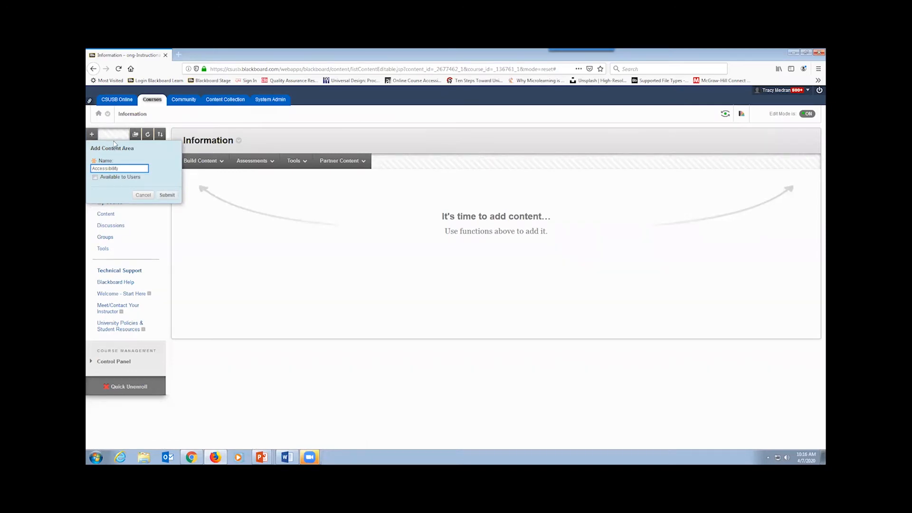
type(" & Privacy Statements")
left_click(95, 178)
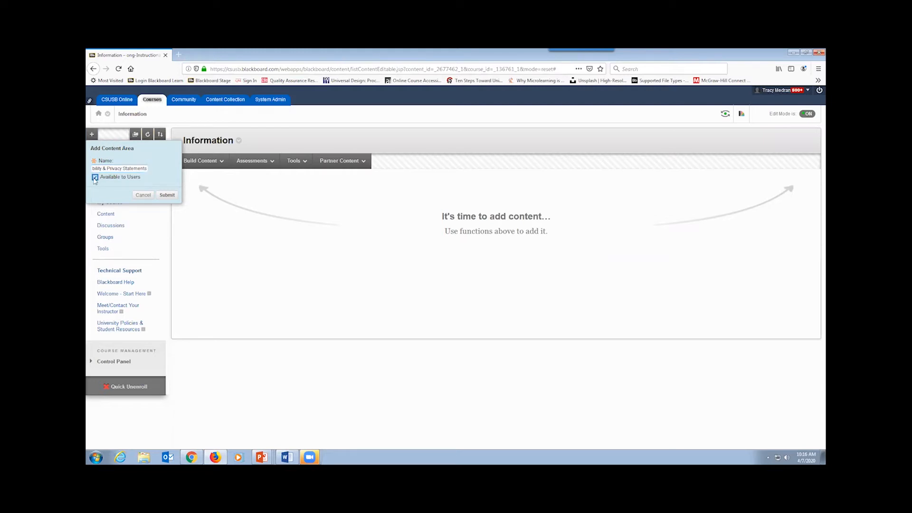
left_click(167, 195)
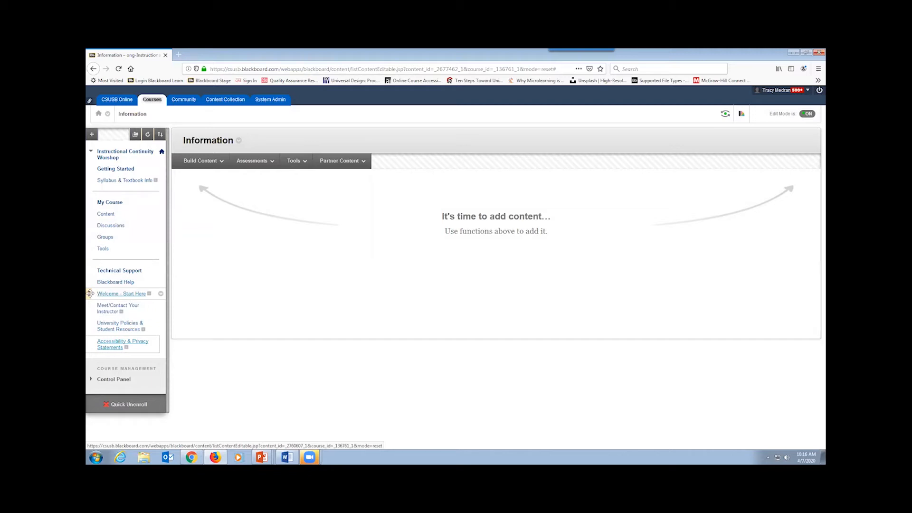
- Under Getting Started, move Welcome - Start Here above Syllabus & Textbook Info, and the instructor, university policies and accessibility areas below it in that order
left_click_drag(90, 293, 104, 180)
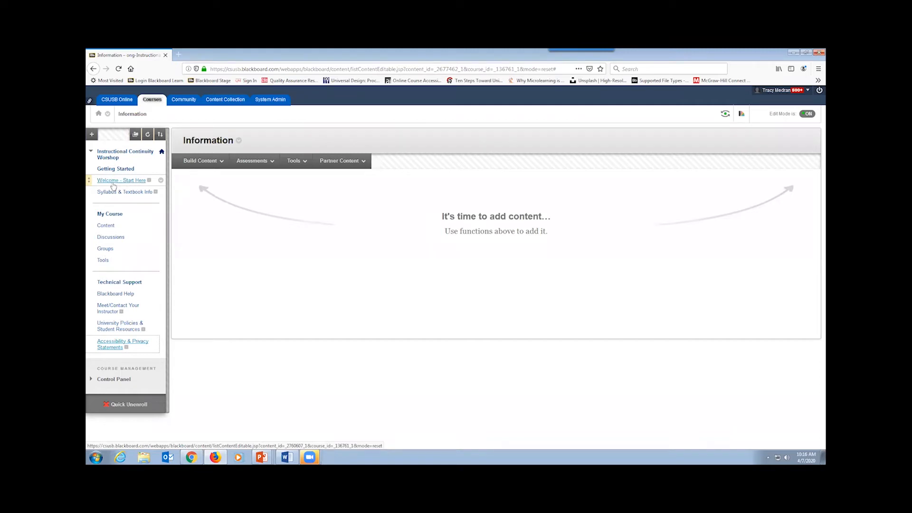
left_click_drag(92, 307, 96, 207)
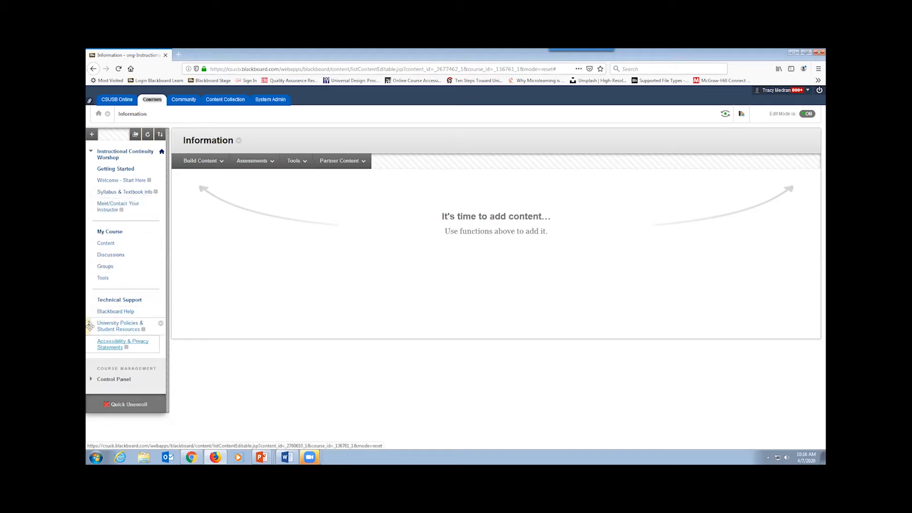
left_click_drag(90, 325, 101, 222)
left_click_drag(90, 343, 109, 244)
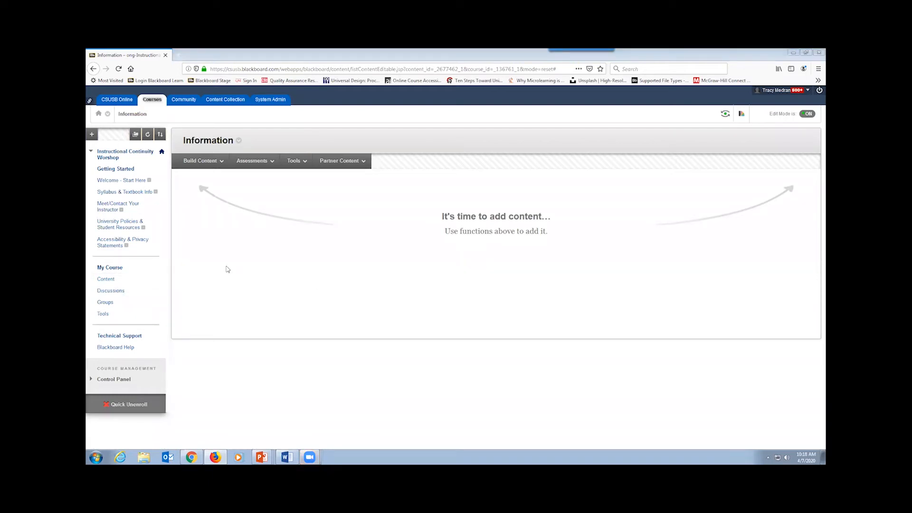
- Add a tool link named "Announcements" of type Announcements to the course menu and make it available to users
left_click(92, 135)
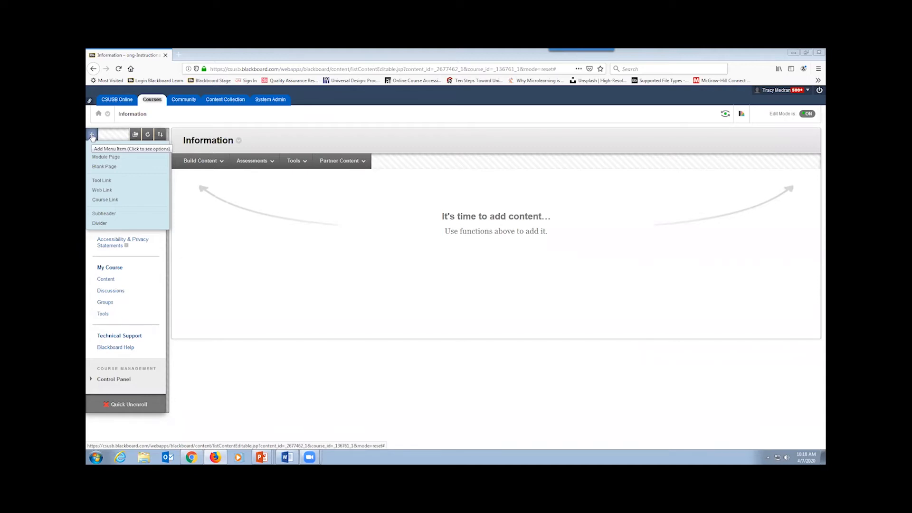
left_click(100, 183)
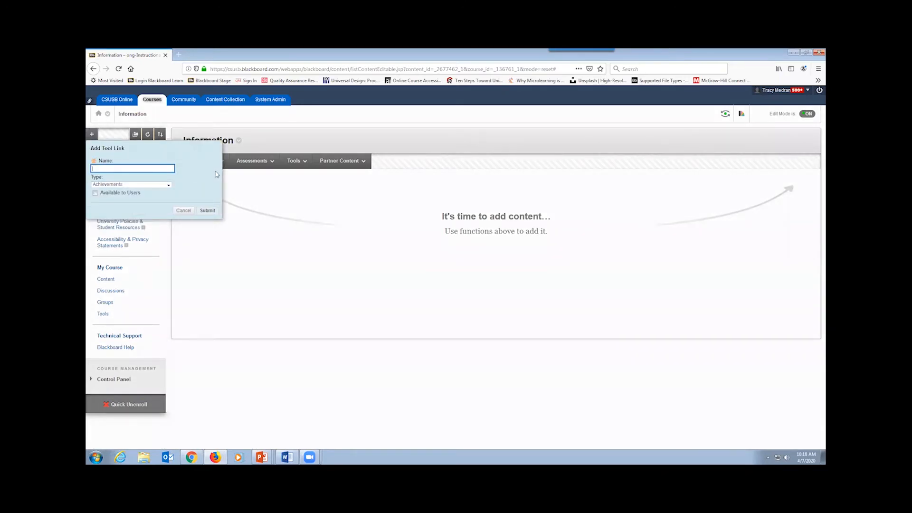
type("Announcements")
left_click(169, 185)
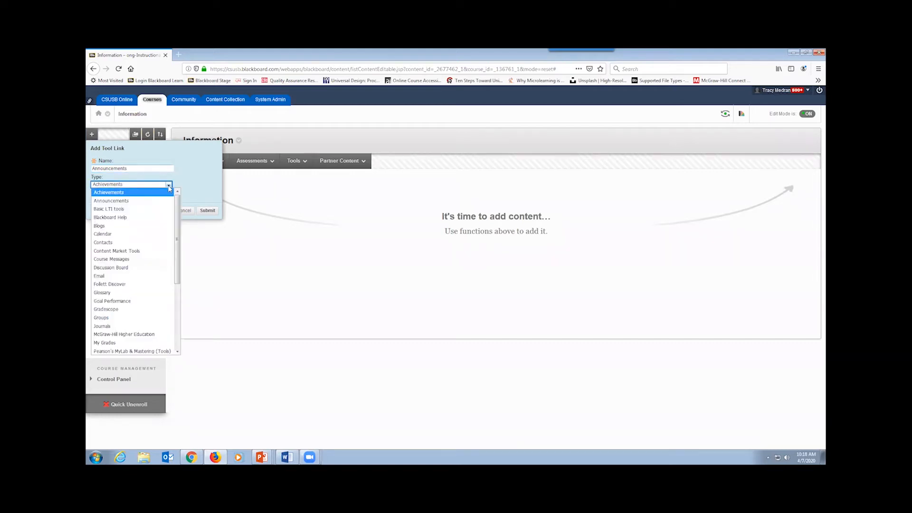
left_click(119, 201)
left_click(96, 194)
left_click(207, 210)
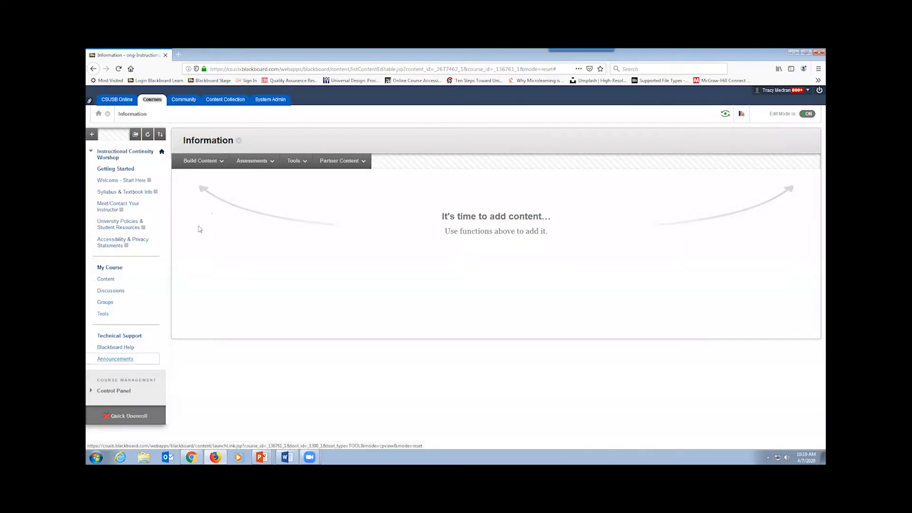
mouse_move(90, 359)
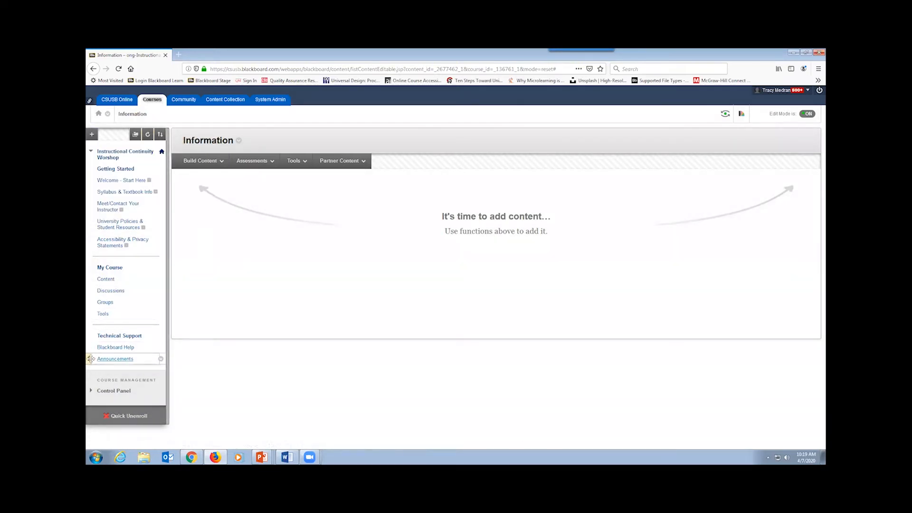
- Add a tool link named "My Grades" of type My Grades to the course menu and make it available to users
left_click(92, 135)
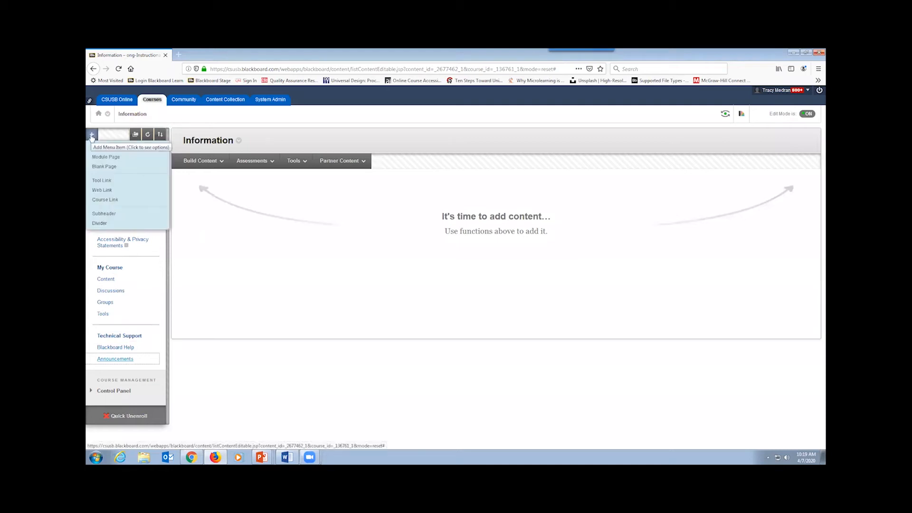
left_click(100, 184)
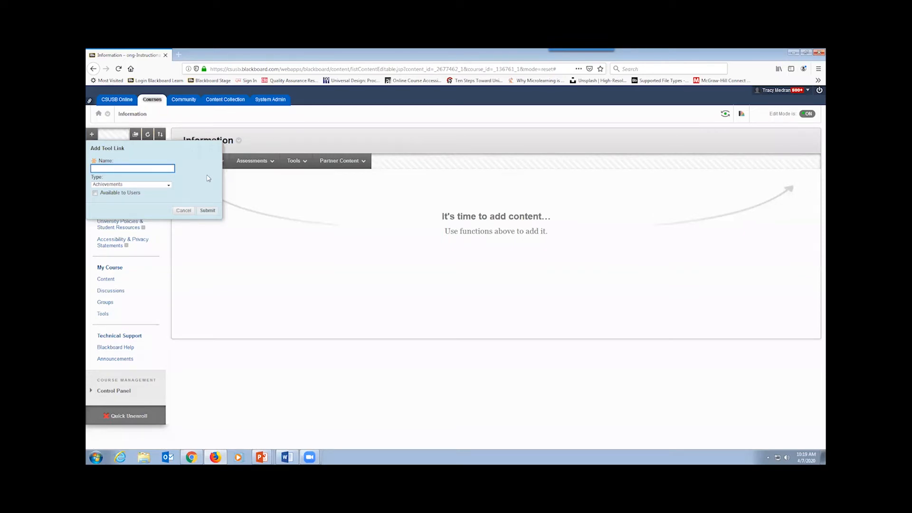
type("My Grades")
left_click(168, 185)
scroll(156, 298, "down", 1)
scroll(156, 298, "down", 1)
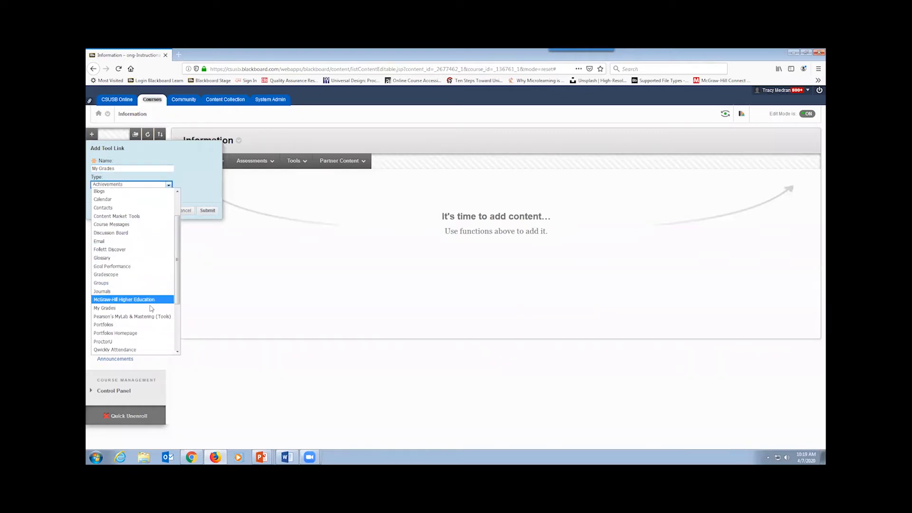
left_click(107, 309)
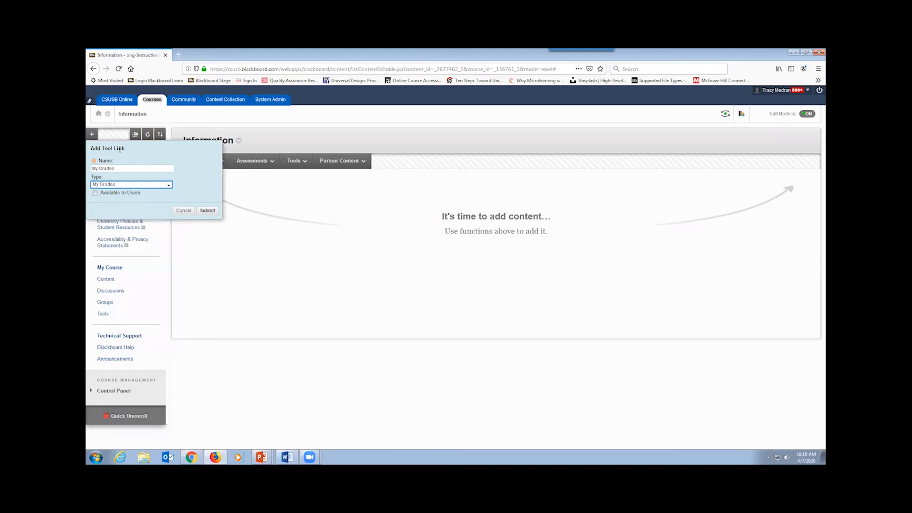
left_click(169, 186)
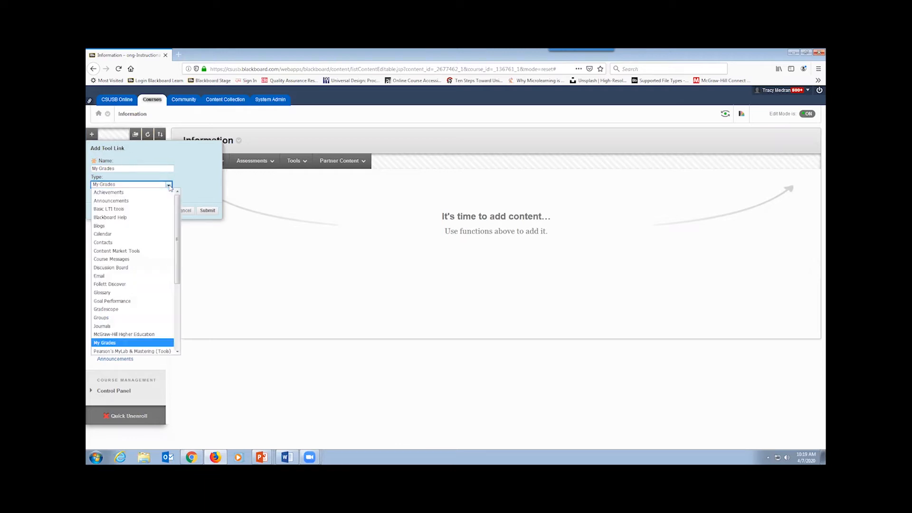
left_click_drag(176, 238, 177, 297)
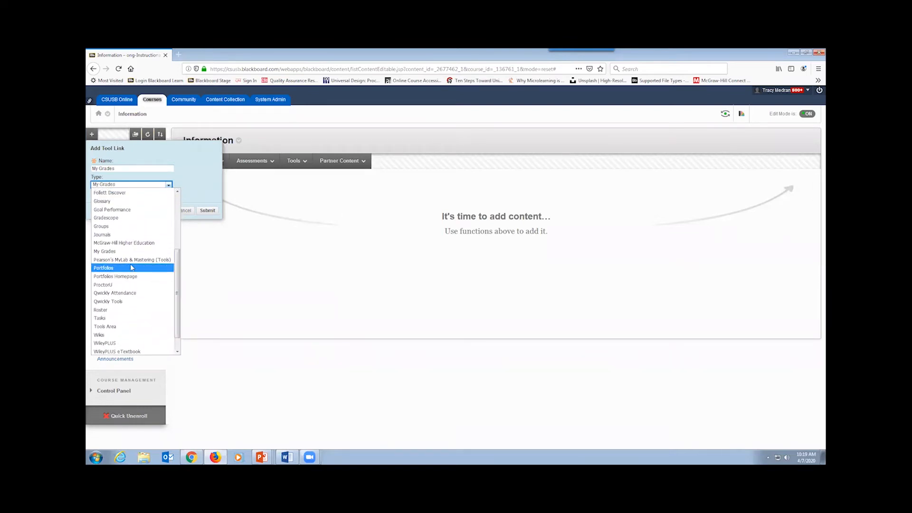
left_click(105, 252)
left_click(95, 193)
left_click(211, 212)
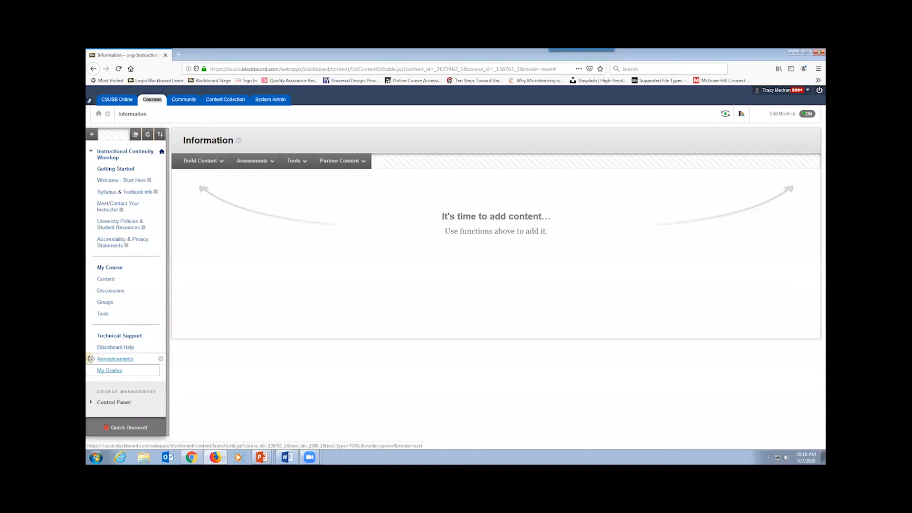
- Under My Course, move the Announcements link above Content and the My Grades link between Groups and Tools
left_click_drag(90, 359, 90, 276)
left_click_drag(90, 370, 90, 325)
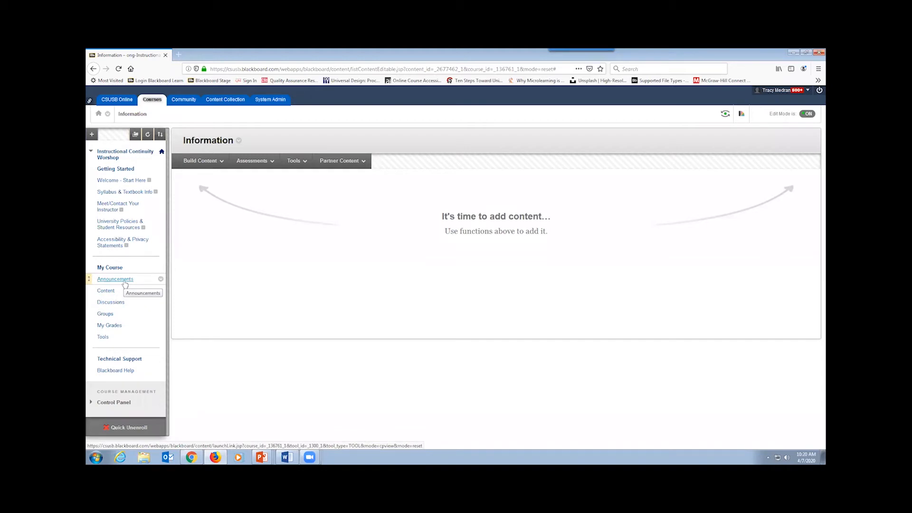
- View the My Grades page and the Tools page from the course menu
left_click(113, 326)
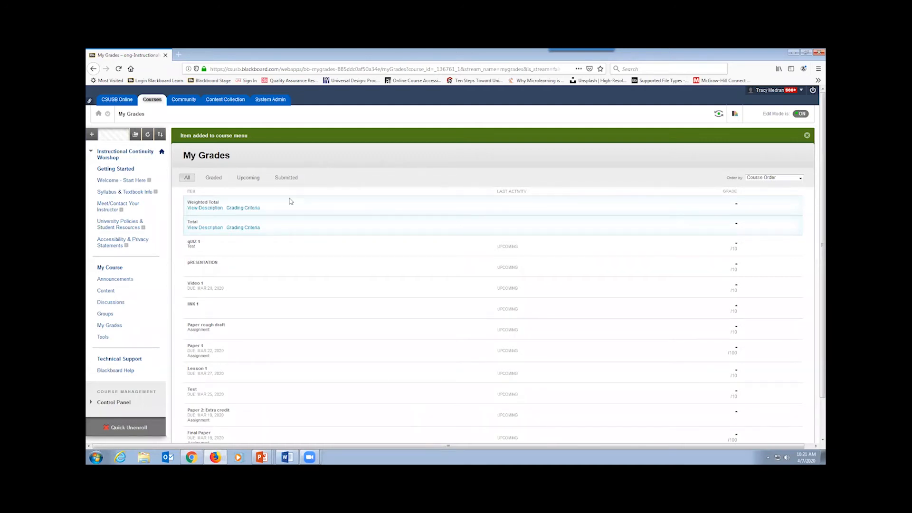
left_click(102, 338)
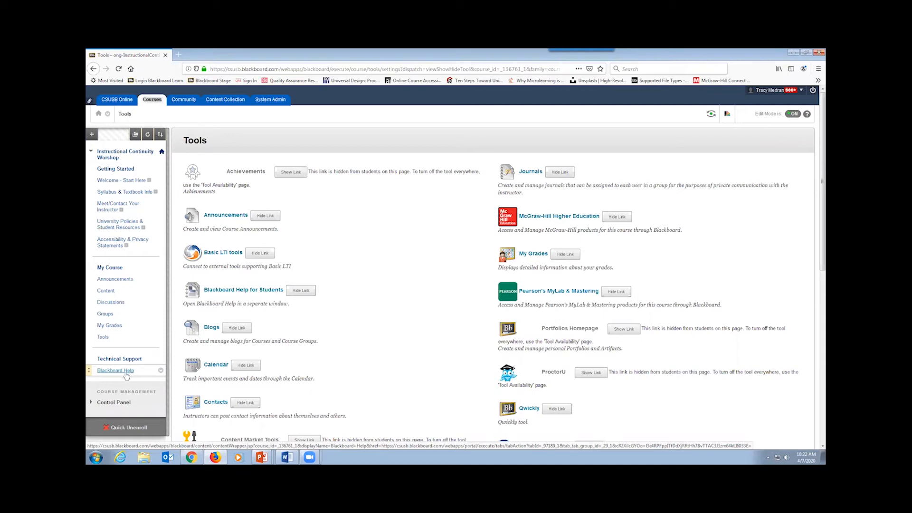
- Rename the Blackboard Help link in the course menu to "24/7 Technical Support"
left_click(161, 371)
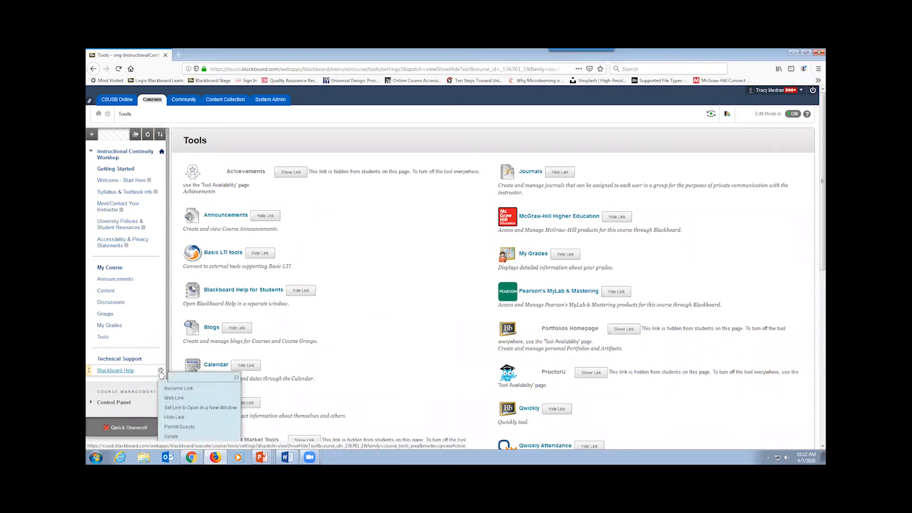
left_click(166, 389)
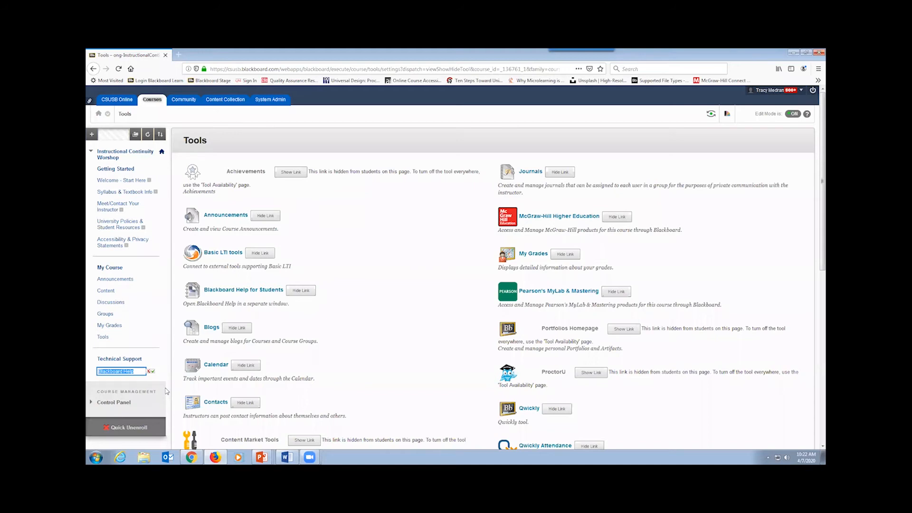
type("24/7 Technical Support")
left_click(151, 372)
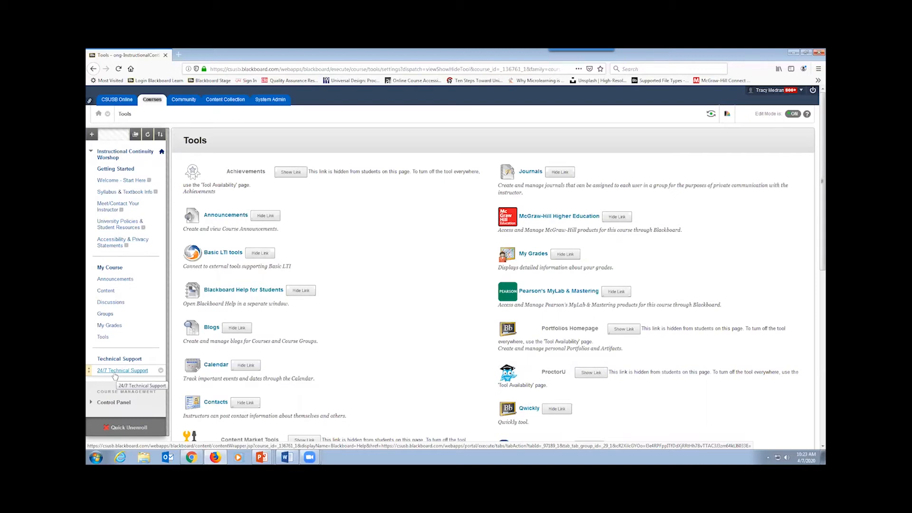
- Set the 24/7 Technical Support link to open in a new window, then test the link and close the page it opens
left_click(161, 370)
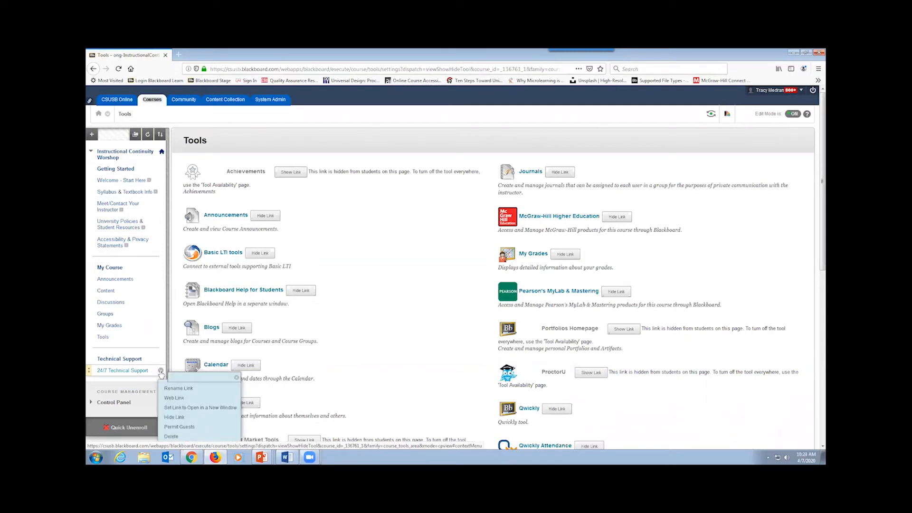
left_click(174, 416)
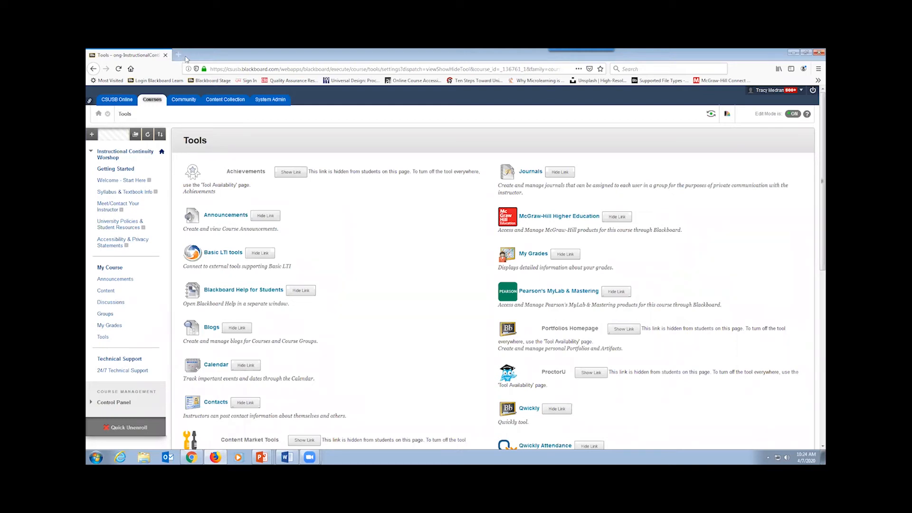
left_click(114, 371)
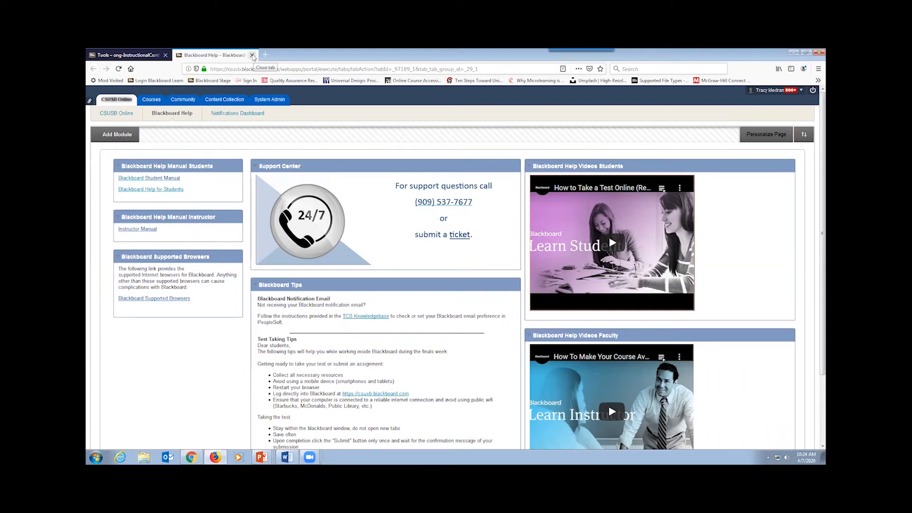
left_click(253, 56)
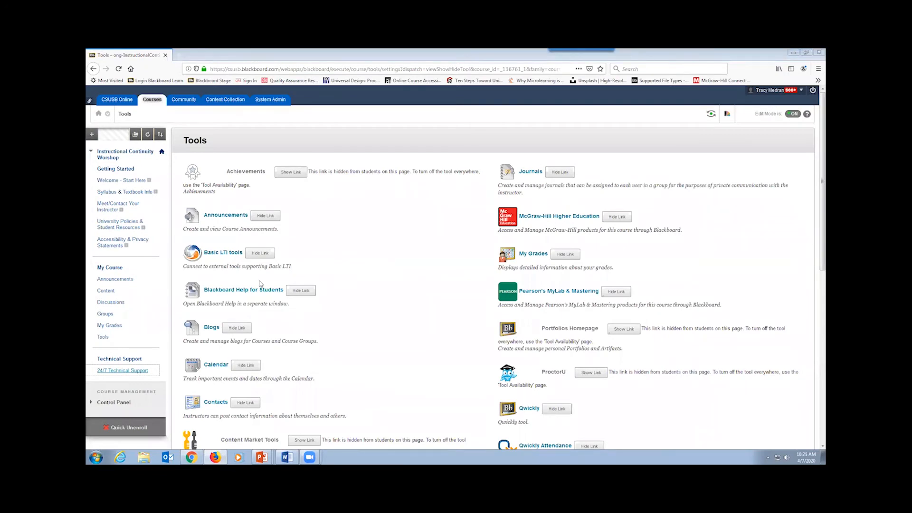
- In the Welcome - Start Here content area, start a new item named "Welcome to ES 100"
left_click(106, 181)
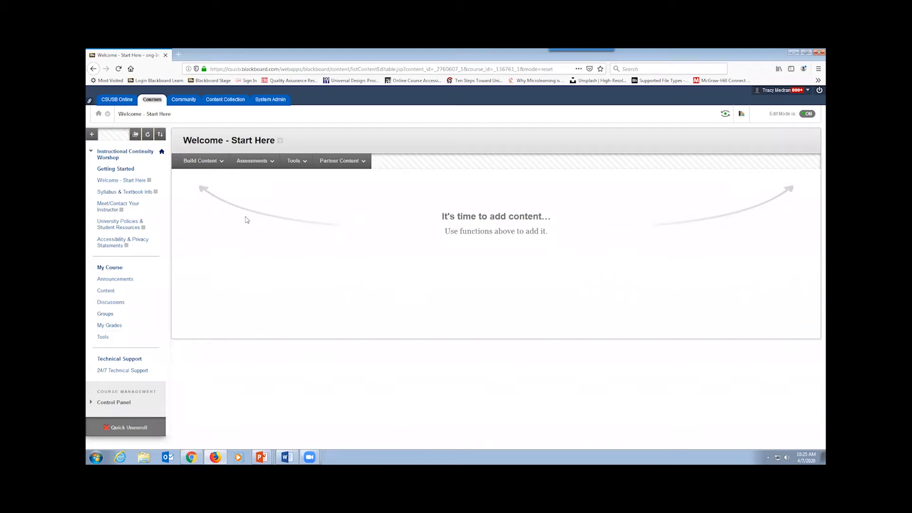
mouse_move(196, 162)
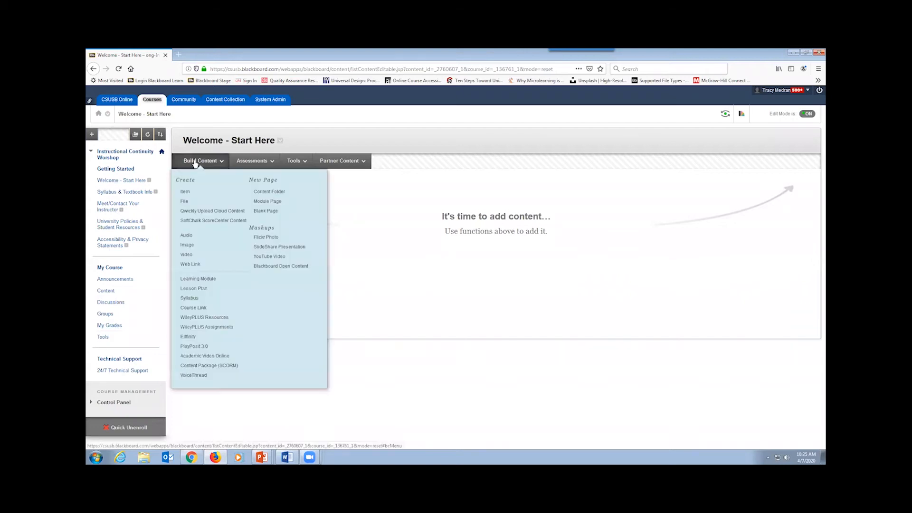
left_click(185, 192)
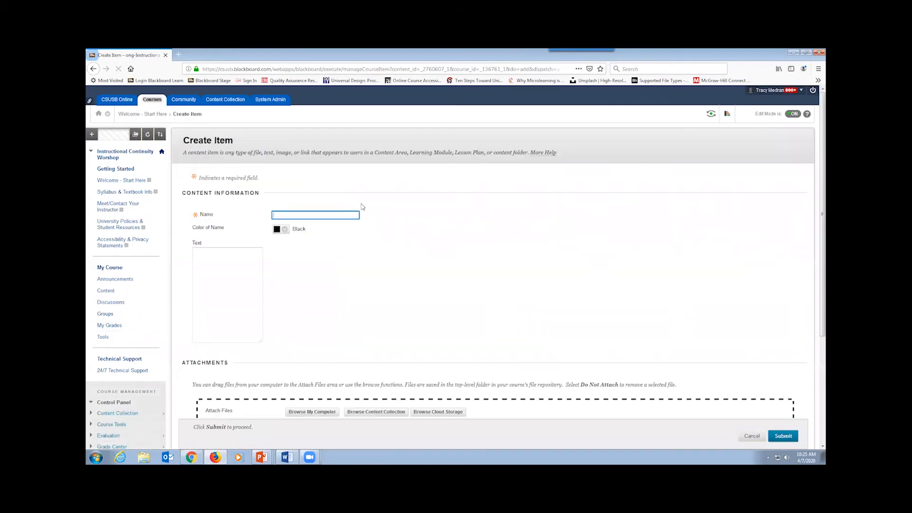
type("Welcome to ES 100")
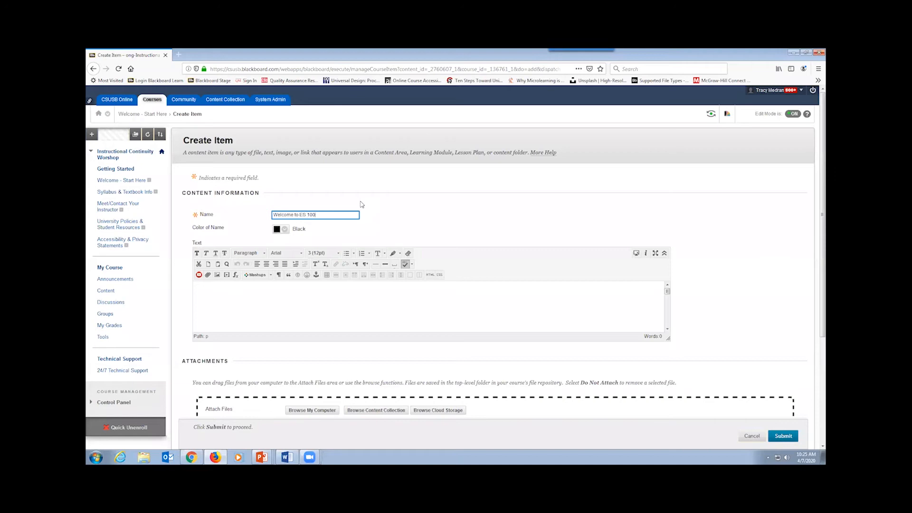
- Copy the welcome text from the Demonstration Txt Word document into the item's text and submit the item
scroll(375, 279, "down", 1)
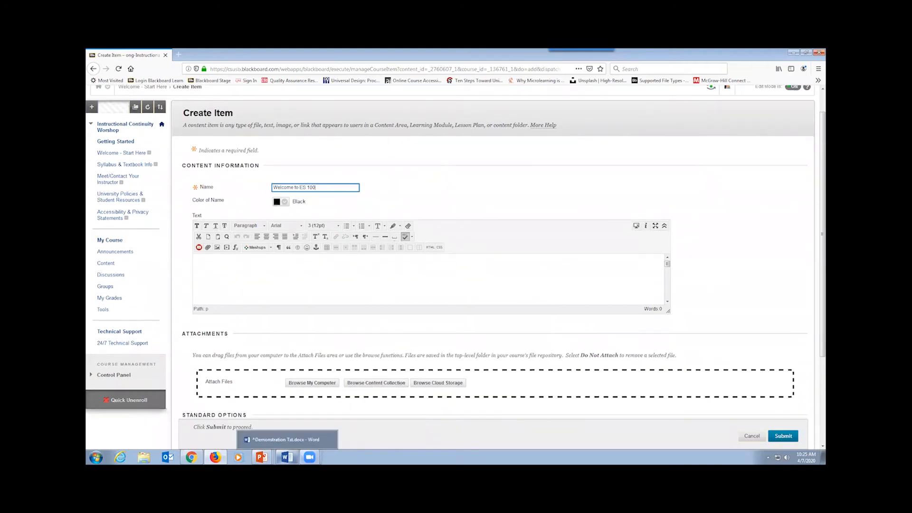
left_click(287, 456)
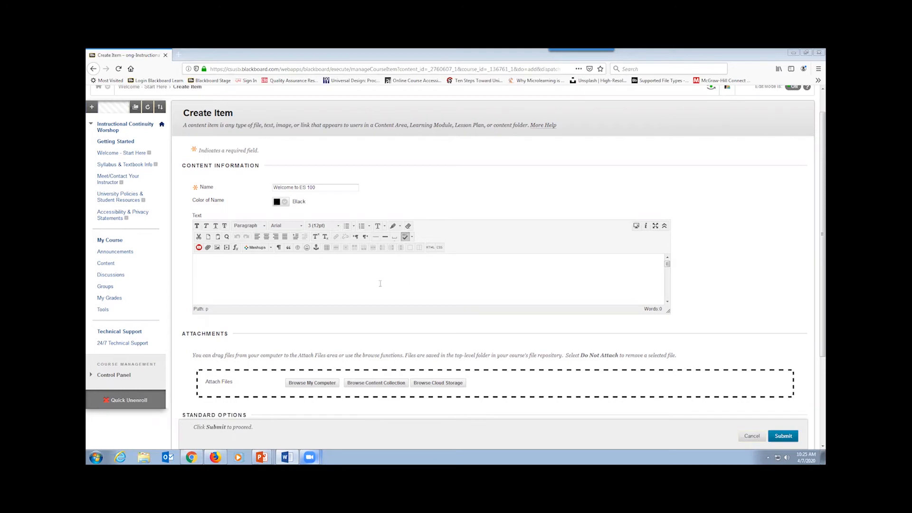
left_click(199, 259)
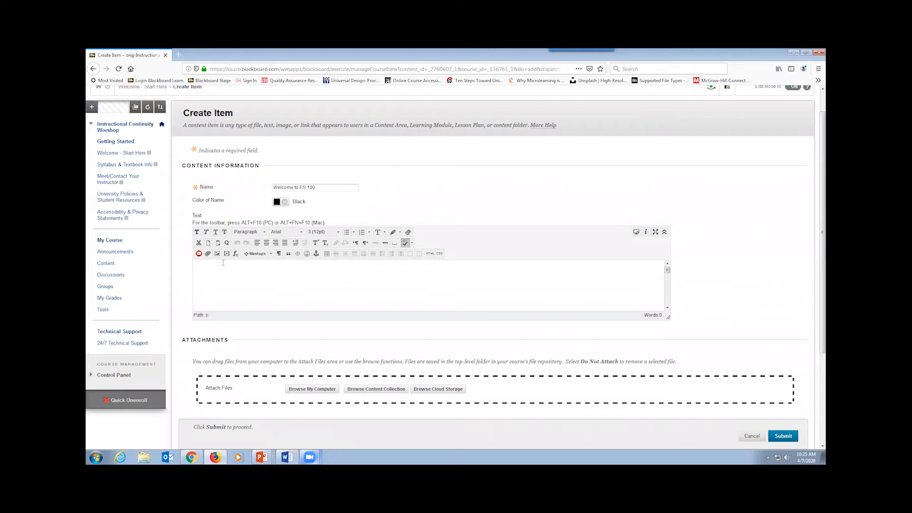
key("ctrl+v")
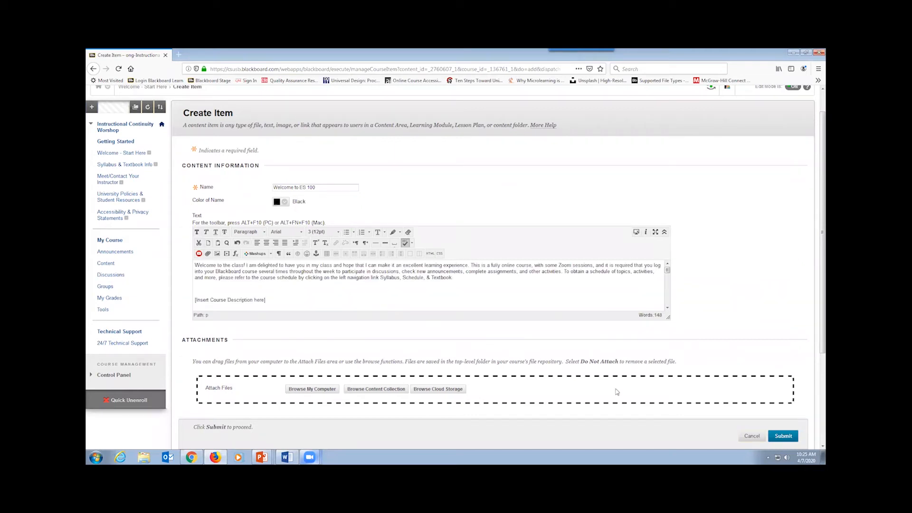
left_click(788, 440)
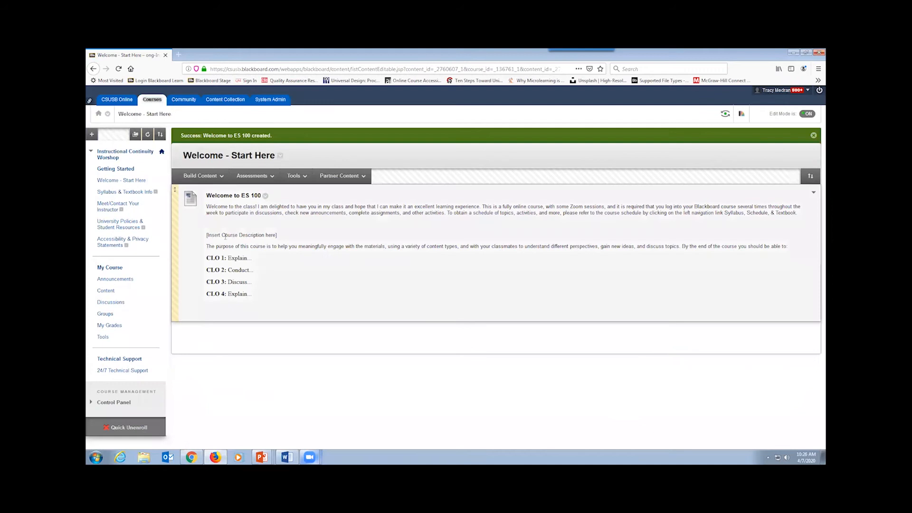
- Review the Welcome to ES 100 item's greeting, schedule instructions, course description placeholder, and purpose statement with learning outcomes
left_click_drag(207, 205, 483, 206)
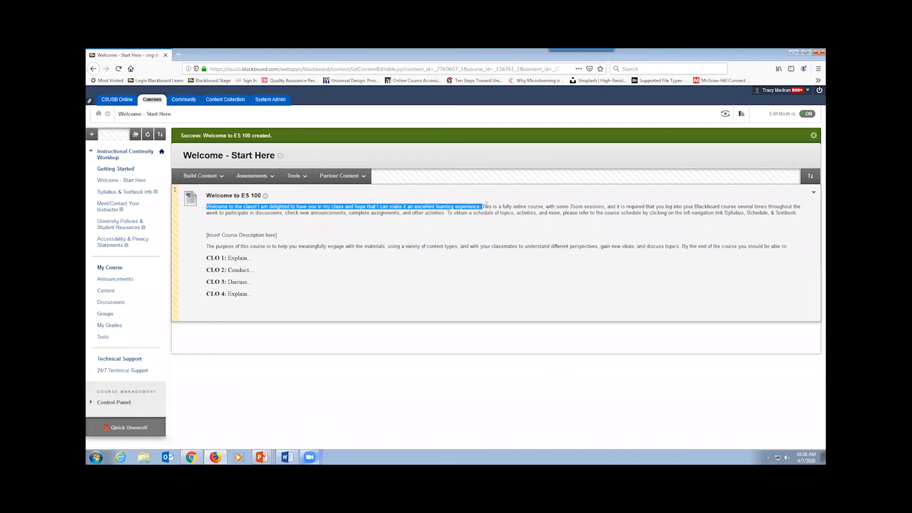
left_click(483, 205)
left_click_drag(483, 206, 798, 214)
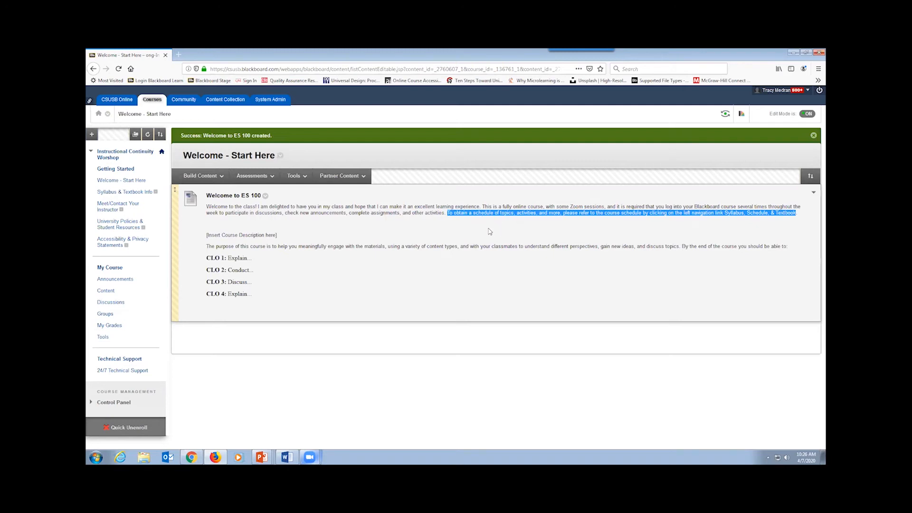
left_click(536, 227)
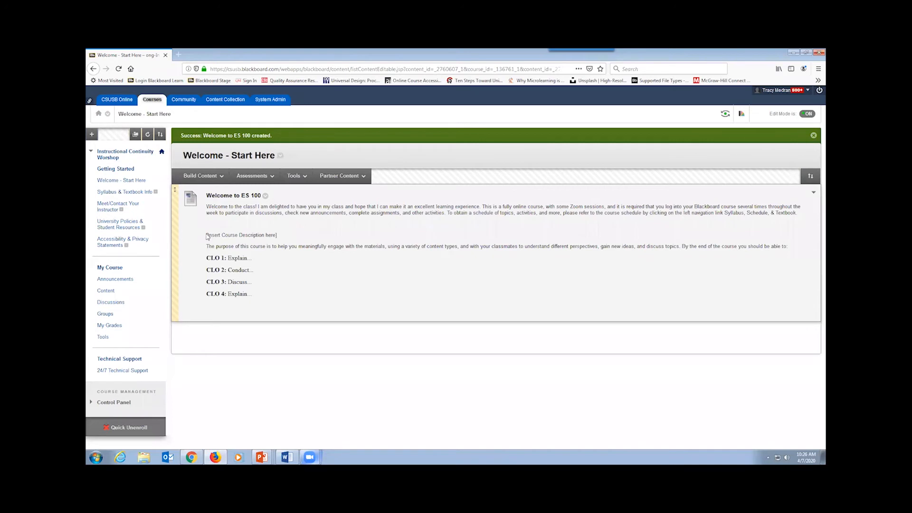
left_click_drag(205, 236, 290, 240)
left_click_drag(207, 246, 255, 302)
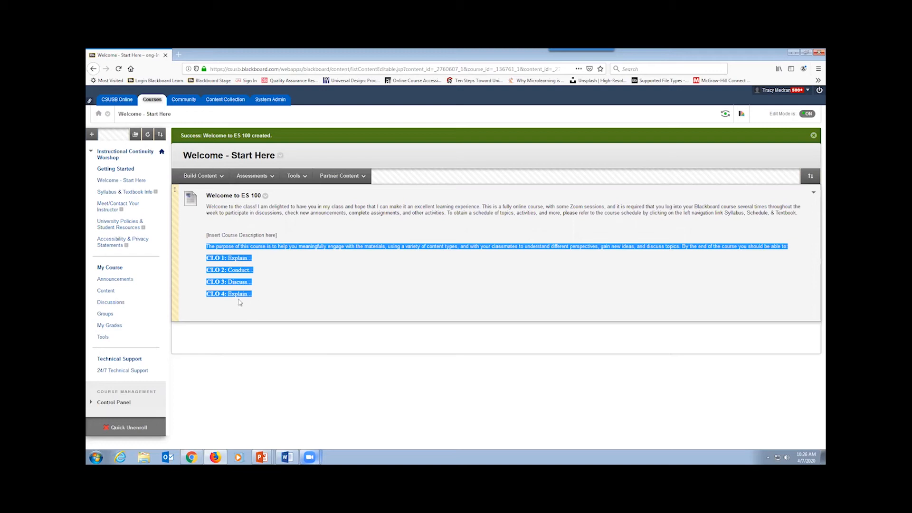
left_click(240, 335)
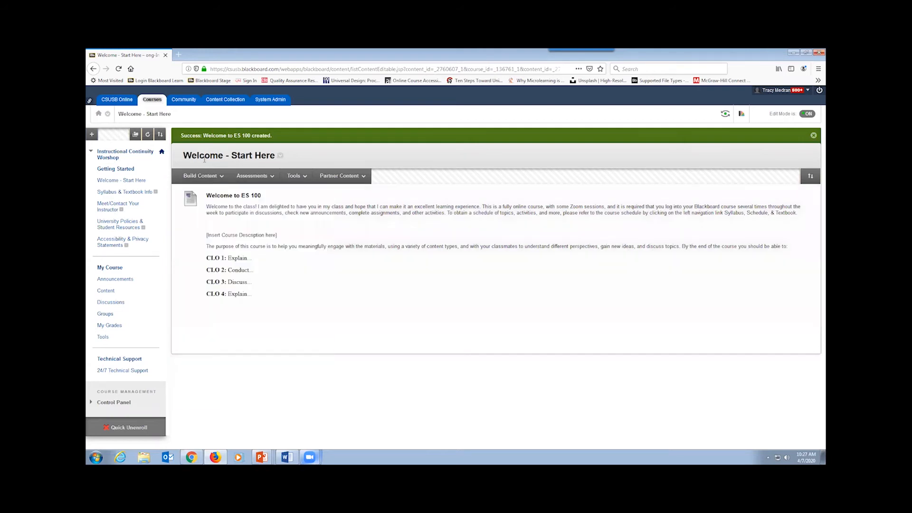
left_click(304, 175)
left_click(105, 292)
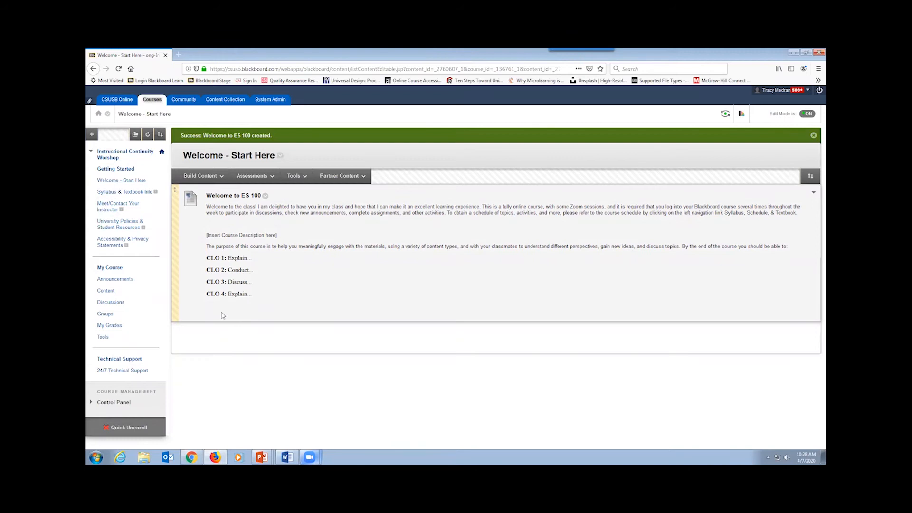
- Start another item in the Welcome - Start Here content area and name it "Next Steps"
left_click(201, 180)
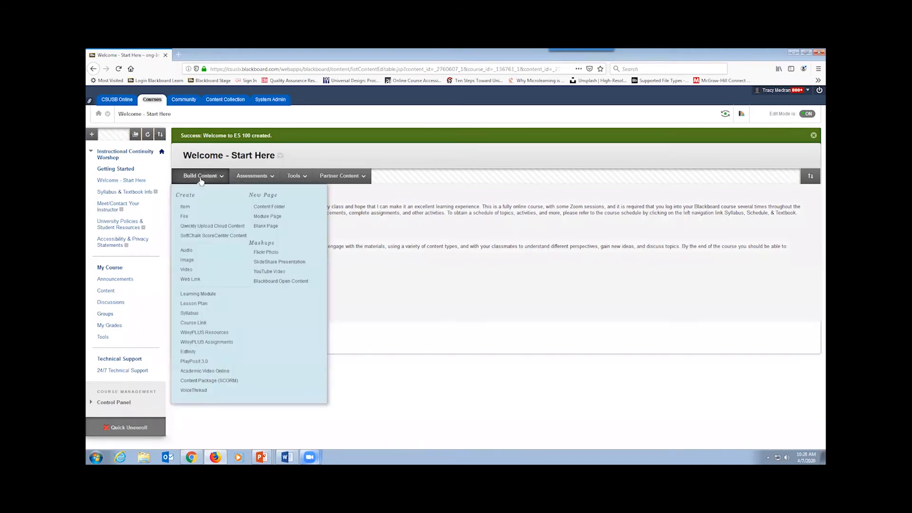
left_click(185, 208)
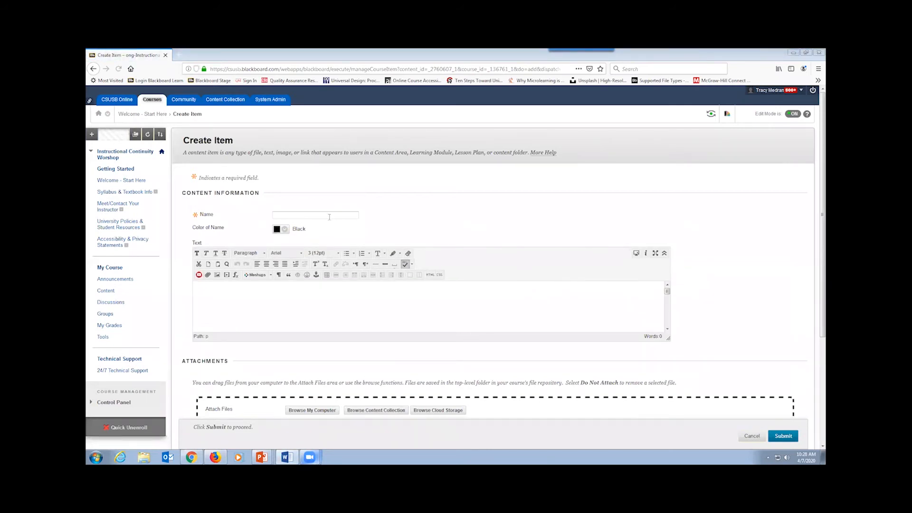
left_click(297, 215)
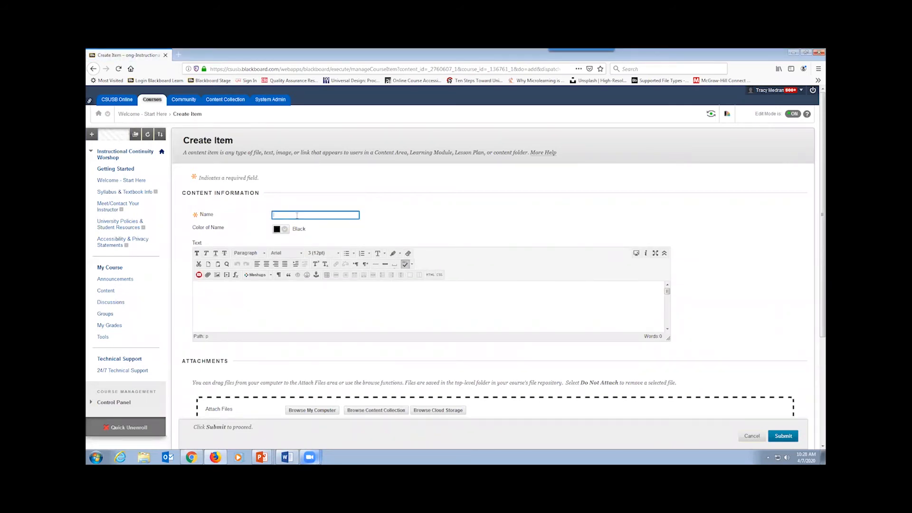
type("Next Steps")
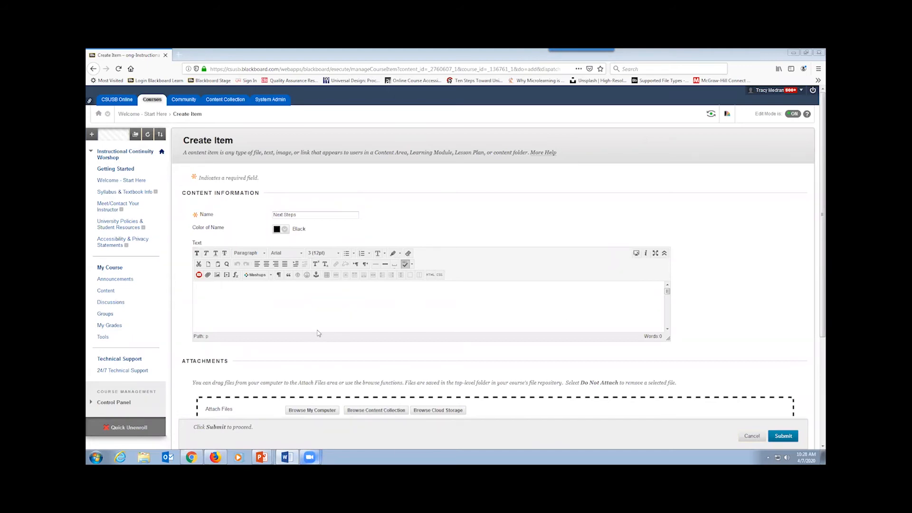
- Paste the numbered list of preliminary matters into the Next Steps item's text, submit it and dismiss the success message
left_click(203, 285)
key("ctrl+v")
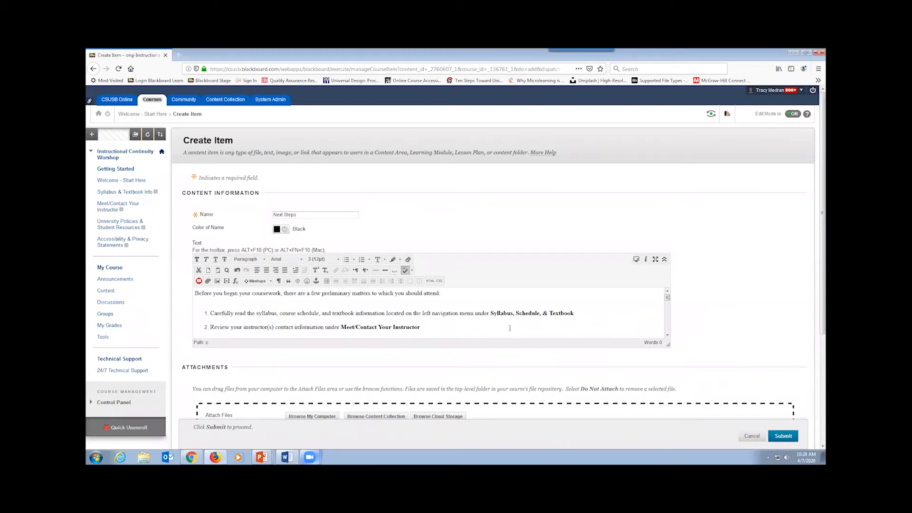
left_click(788, 437)
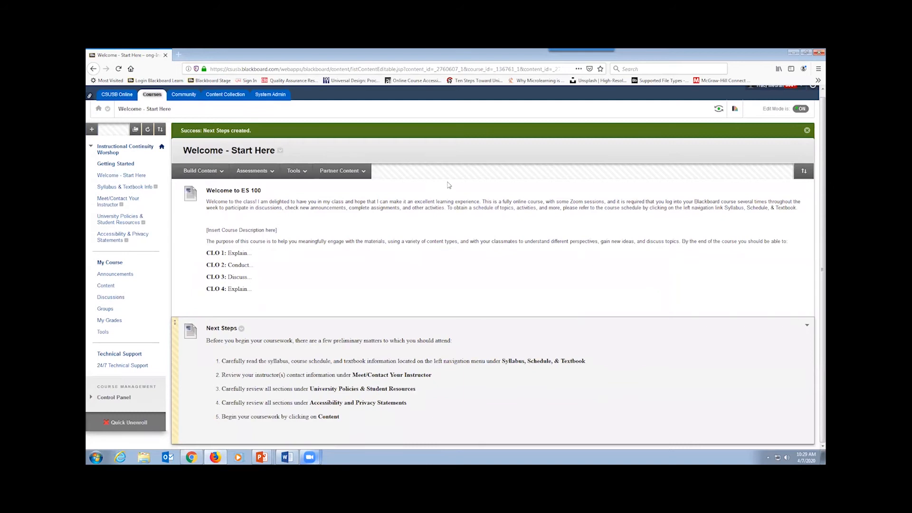
left_click(807, 131)
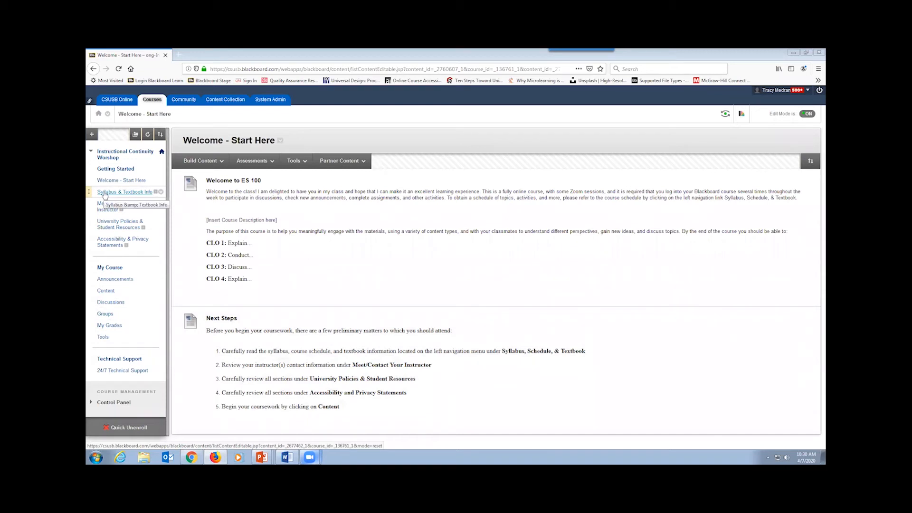
- In the Syllabus & Textbook Info content area, start a new item named "Syllabus"
left_click(105, 193)
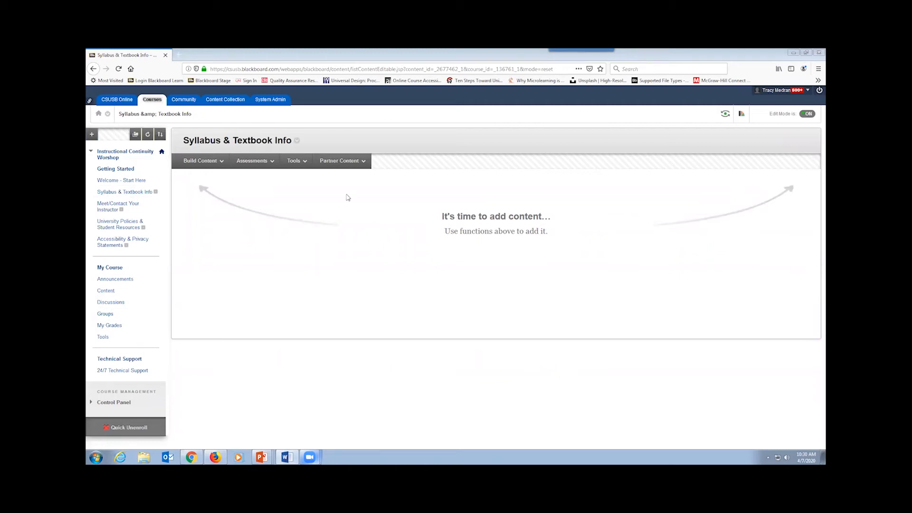
left_click(205, 162)
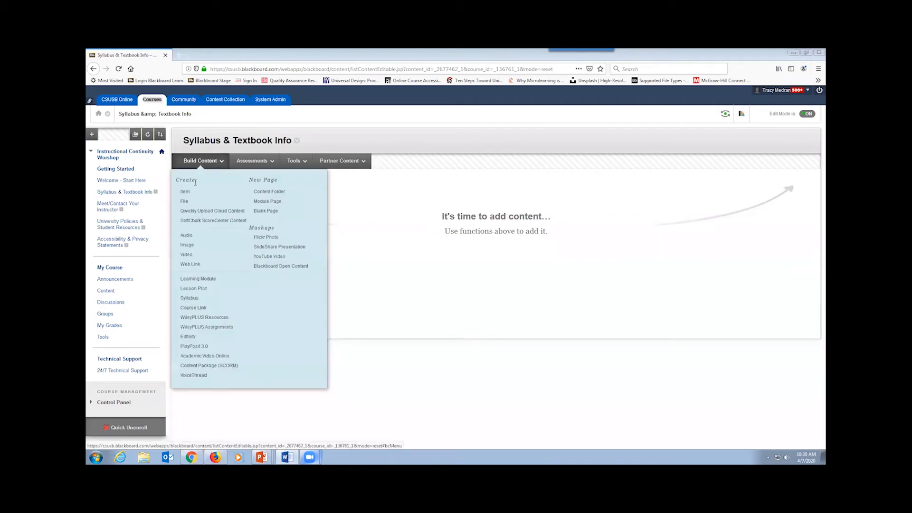
left_click(186, 192)
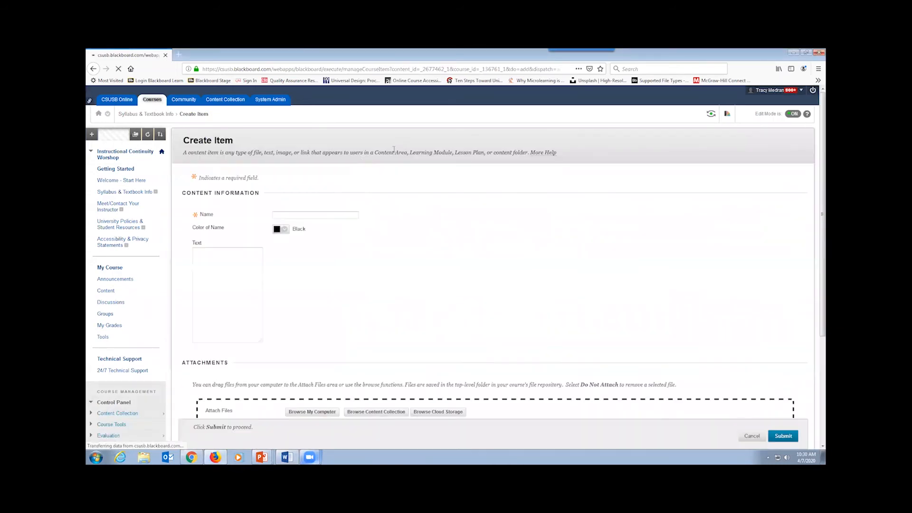
type("Syllabus")
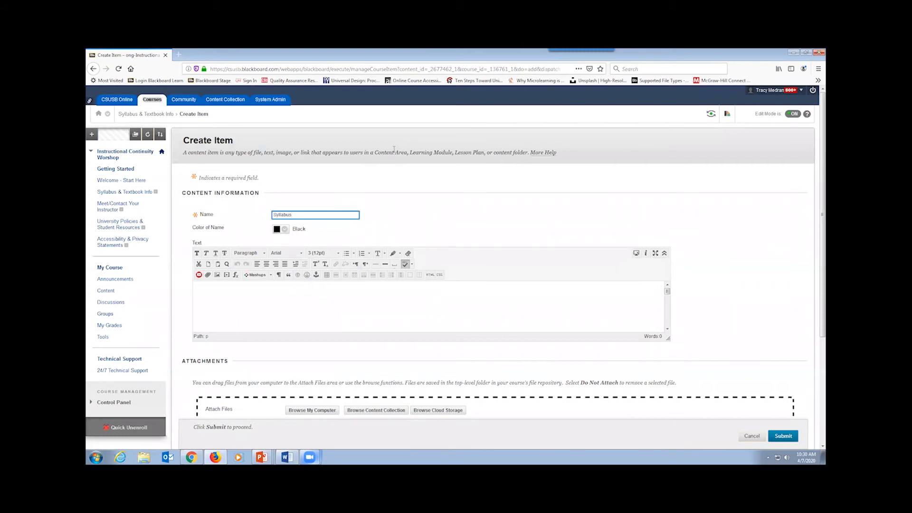
left_click(281, 298)
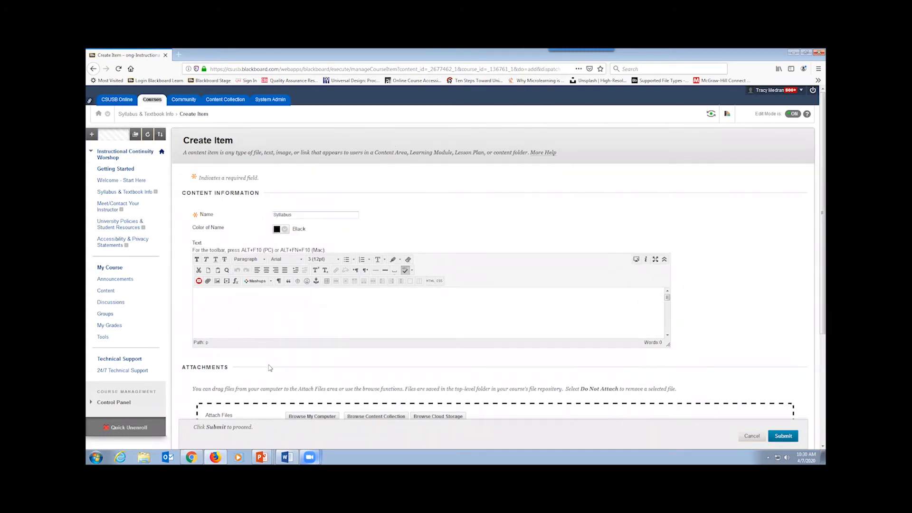
- Attach ADMIN 691-50 SYLLABUS.docx to the Syllabus item from the computer's Workshop Setting Up Your Blackboard Course Site folder
scroll(269, 367, "down", 2)
scroll(270, 367, "down", 1)
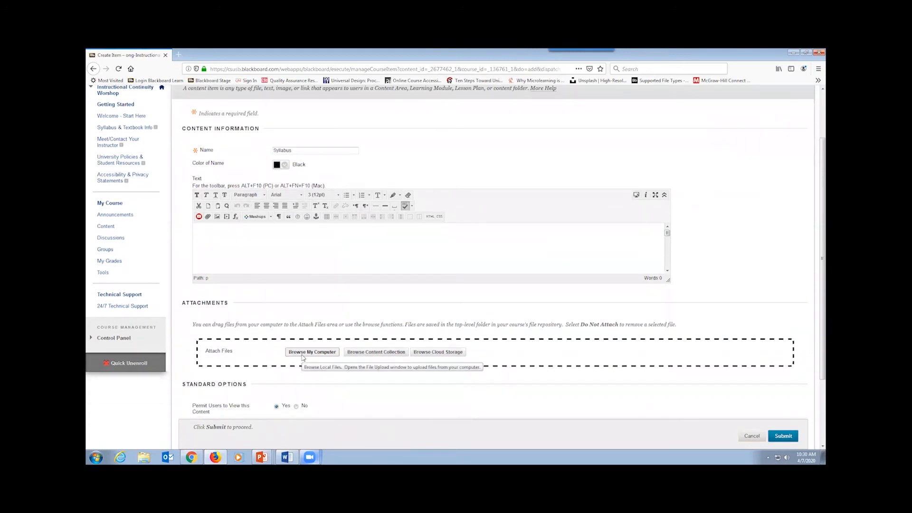
left_click(303, 352)
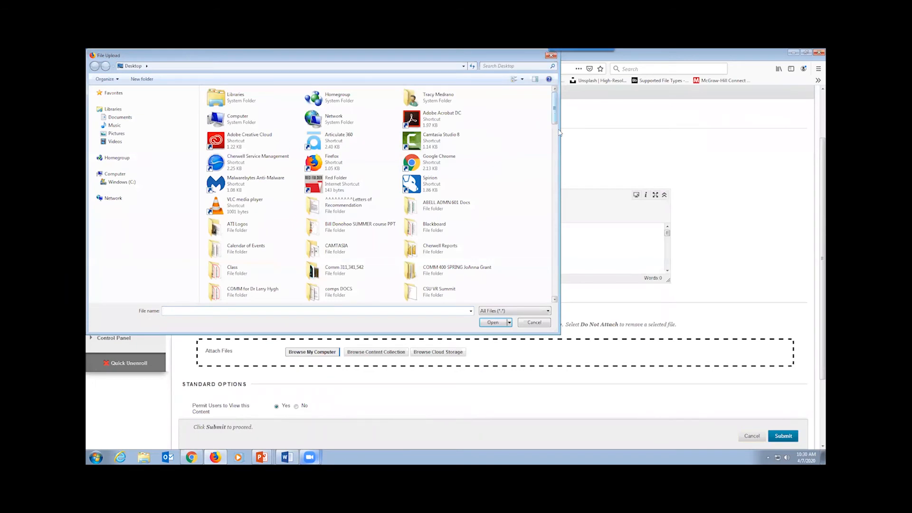
scroll(560, 132, "down", 10)
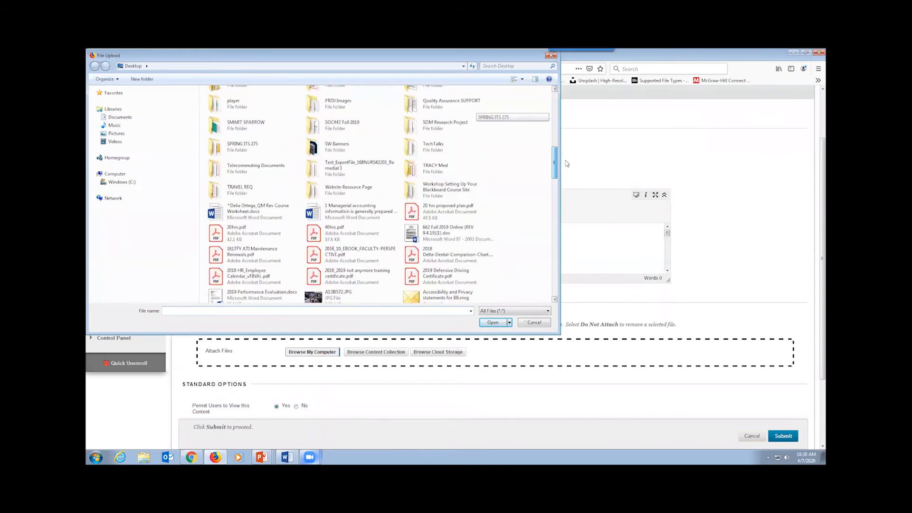
scroll(567, 163, "up", 1)
double_click(437, 235)
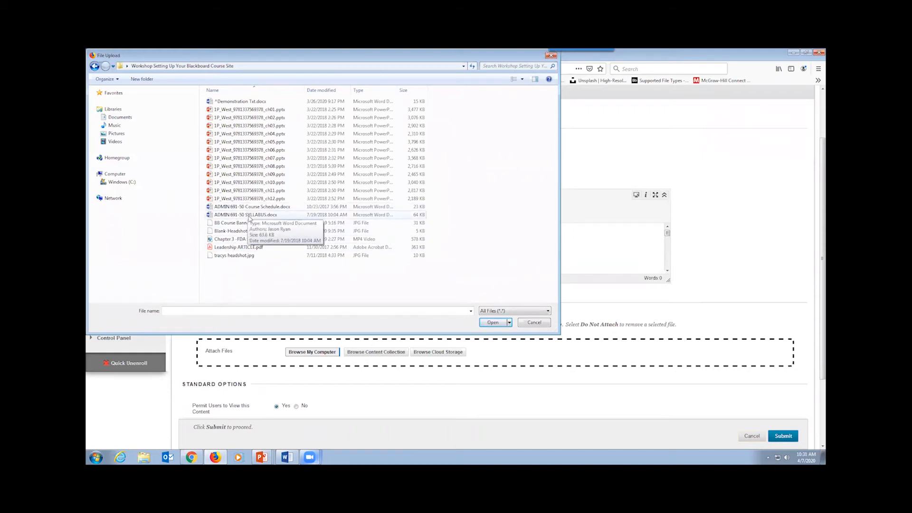
left_click(249, 216)
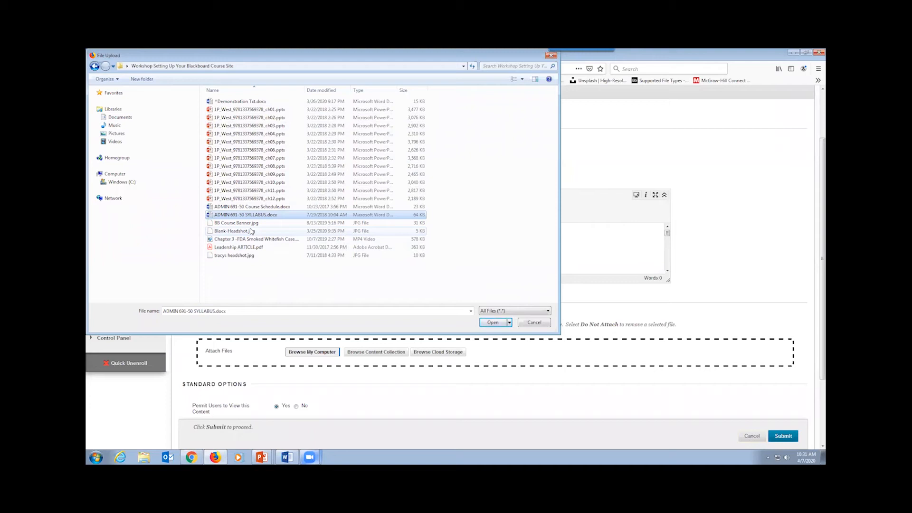
left_click(228, 217)
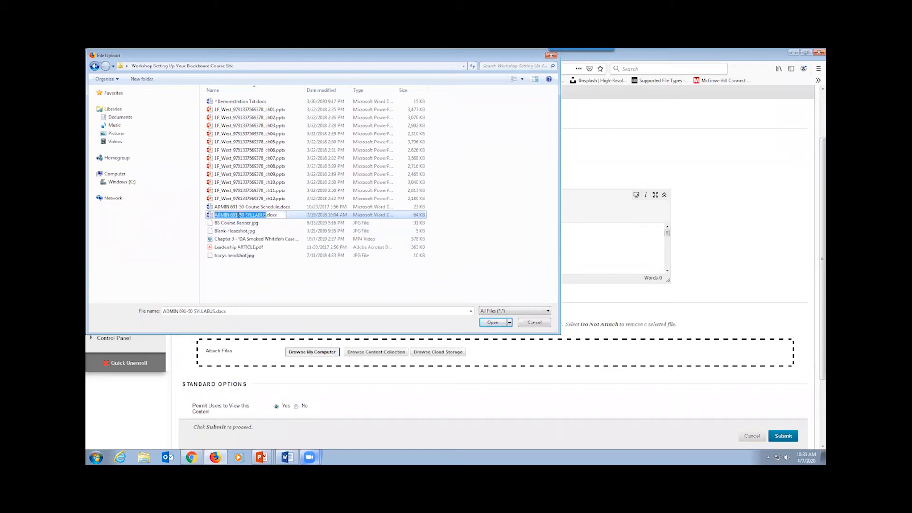
left_click(209, 215)
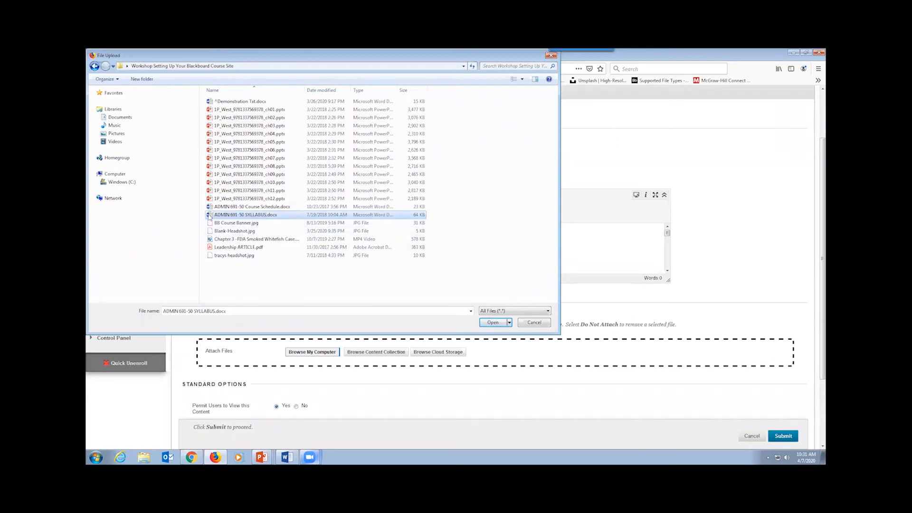
left_click(493, 323)
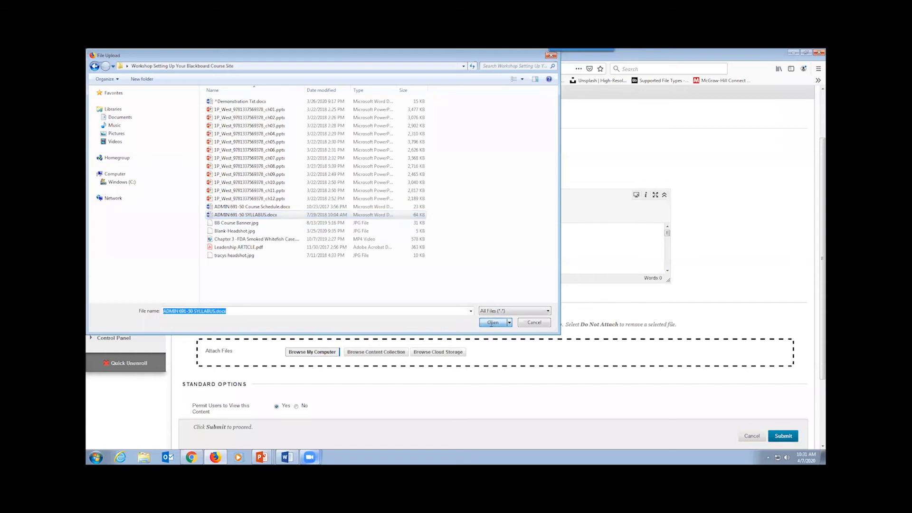
- Submit the Syllabus item with its attached document
scroll(372, 319, "down", 3)
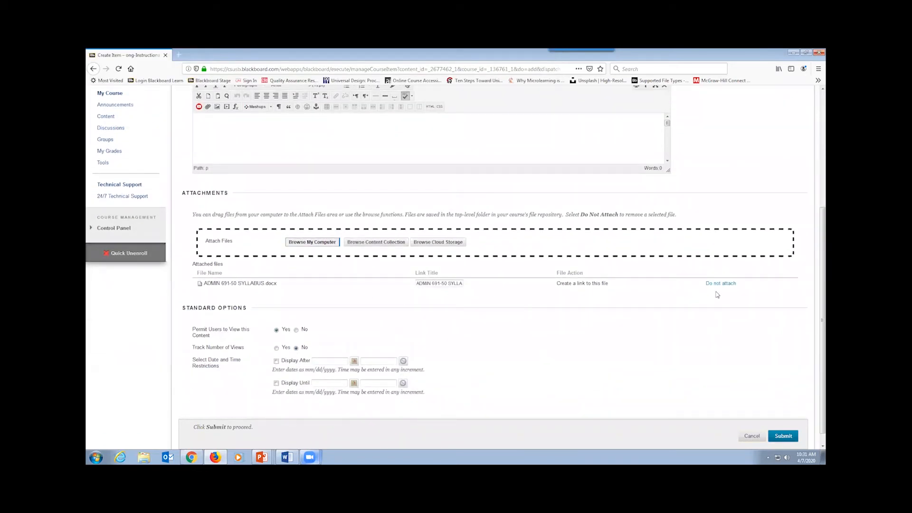
left_click(787, 436)
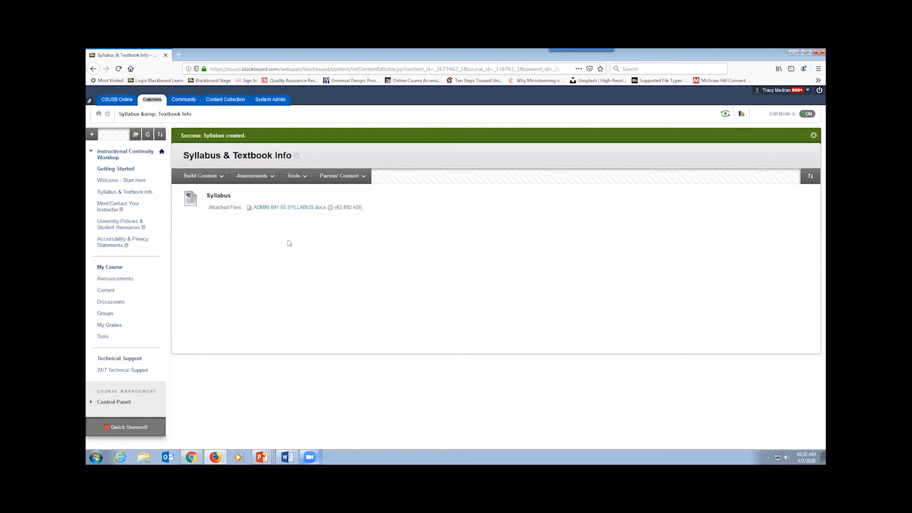
left_click(335, 177)
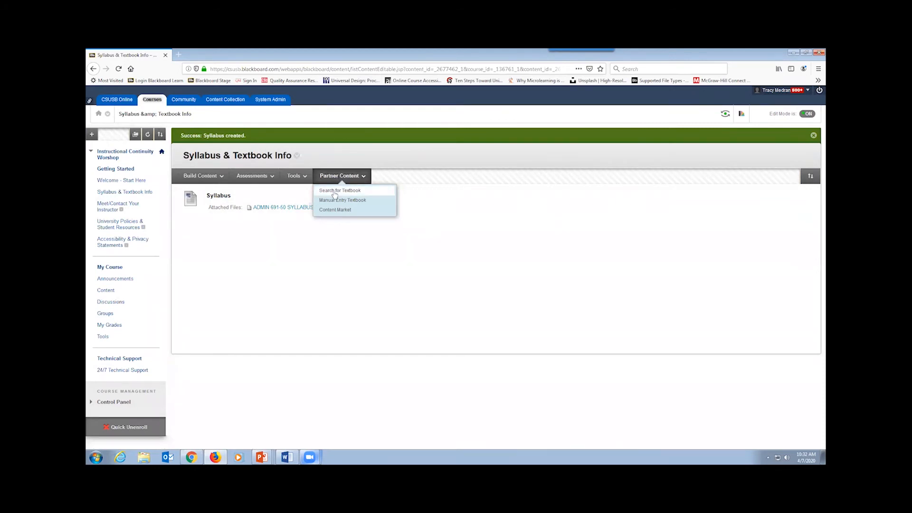
left_click(335, 191)
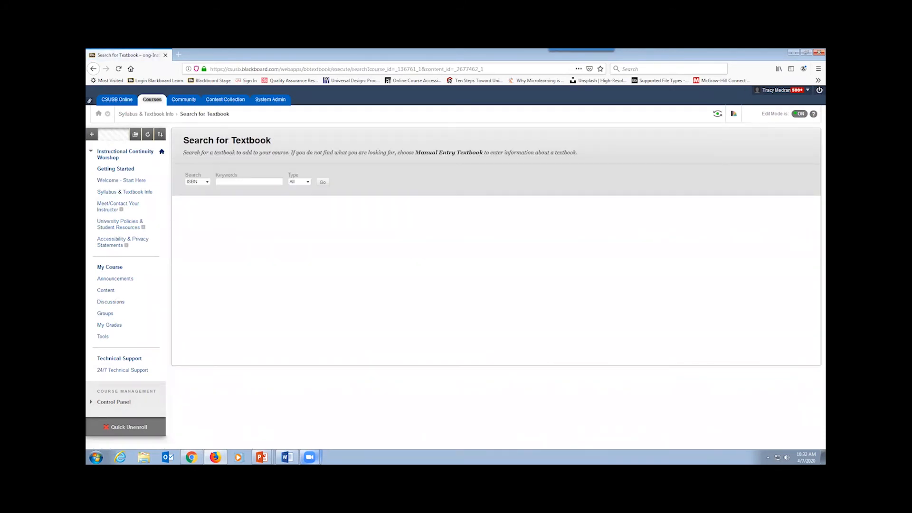
key("alt+Tab")
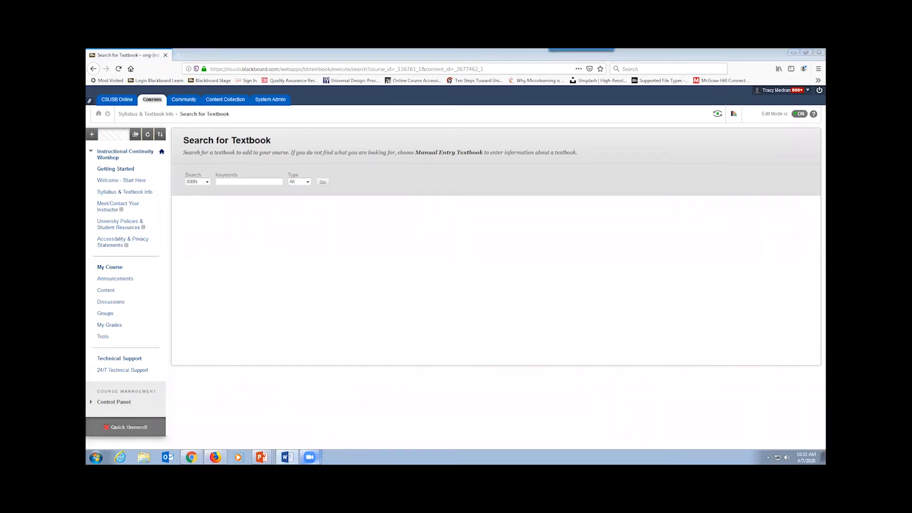
left_click(223, 182)
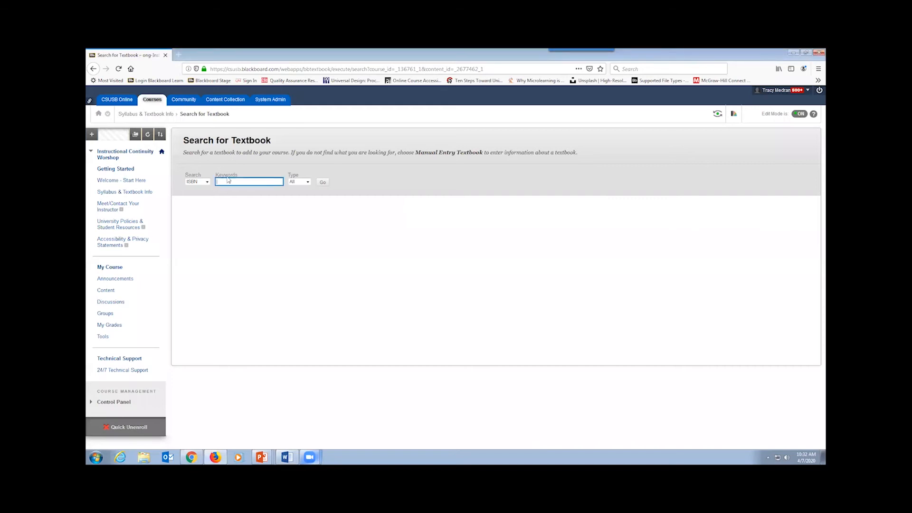
key("ctrl+v")
left_click(323, 183)
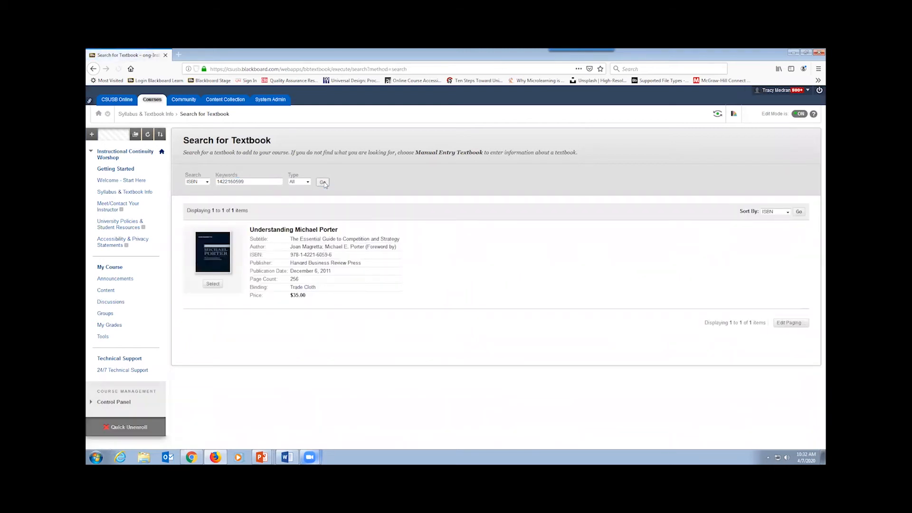
- Select the textbook Understanding Michael Porter and submit it as a required textbook with an empty description
left_click(212, 286)
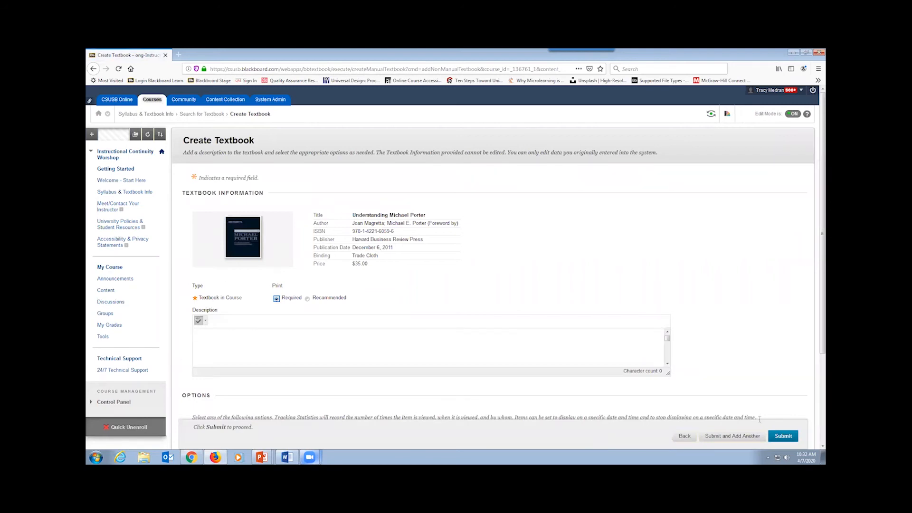
left_click(202, 333)
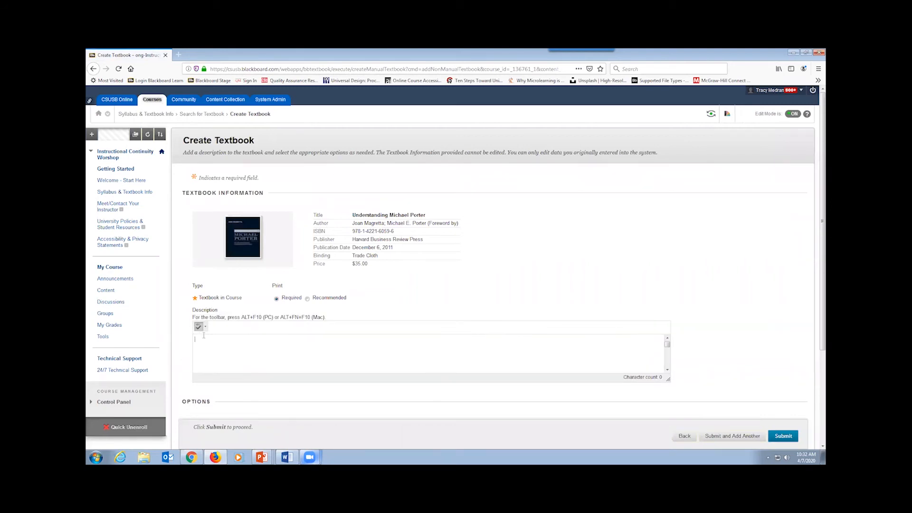
left_click(788, 437)
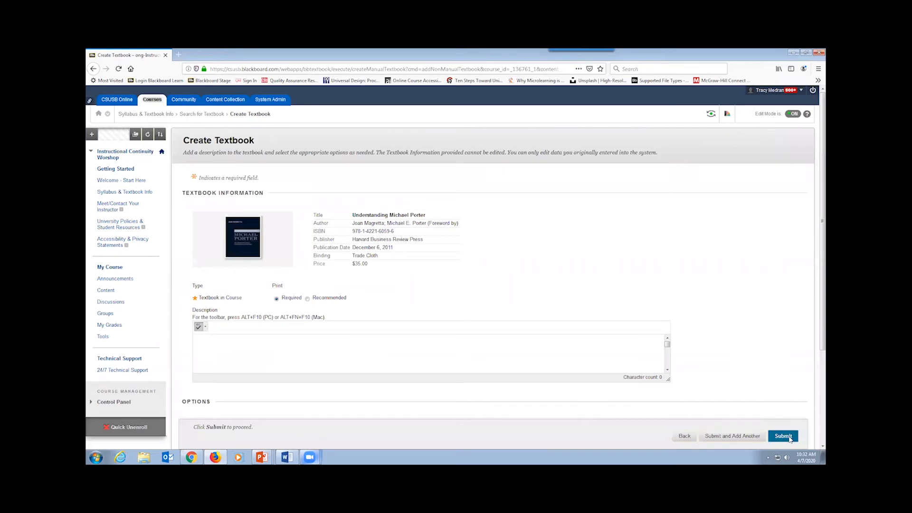
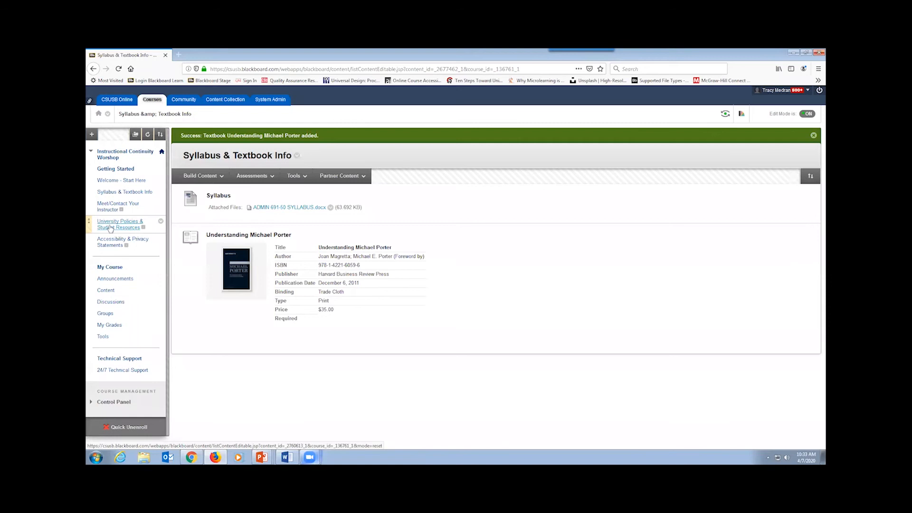
- Open the University Policies & Student Resources content area
left_click(110, 227)
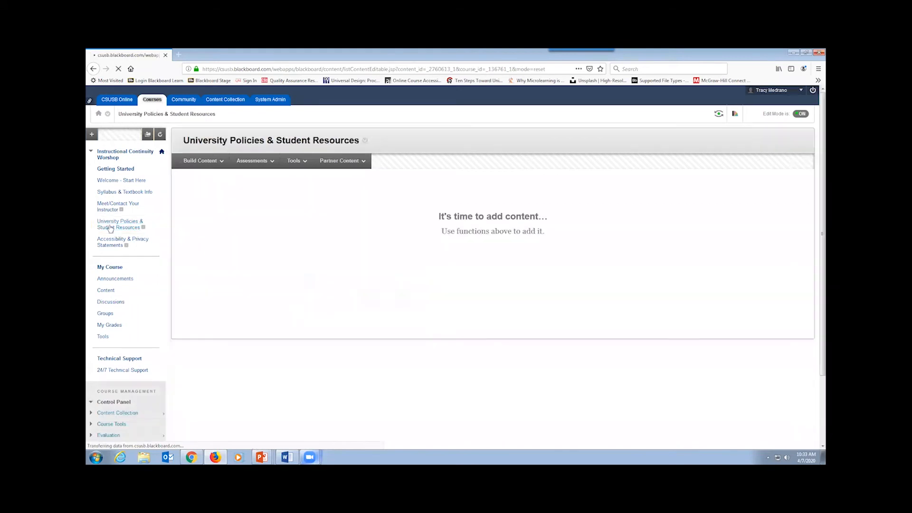
left_click(193, 164)
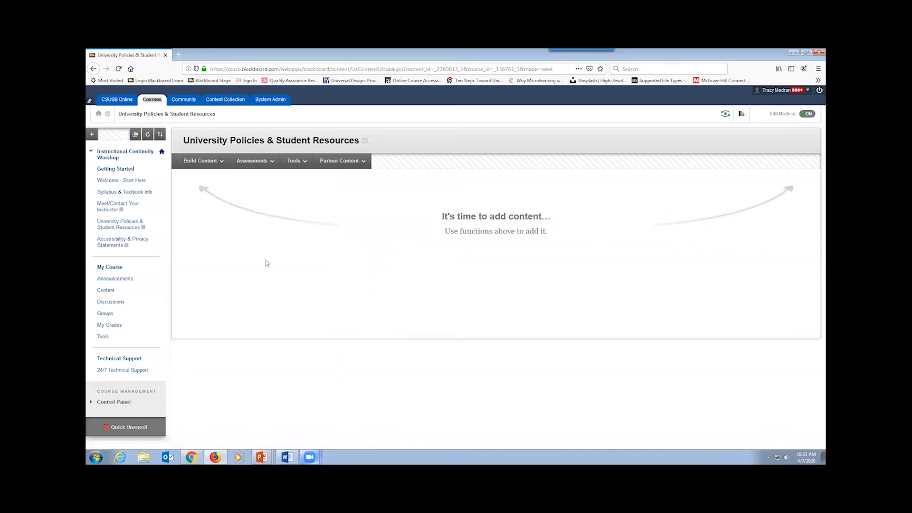
left_click(189, 163)
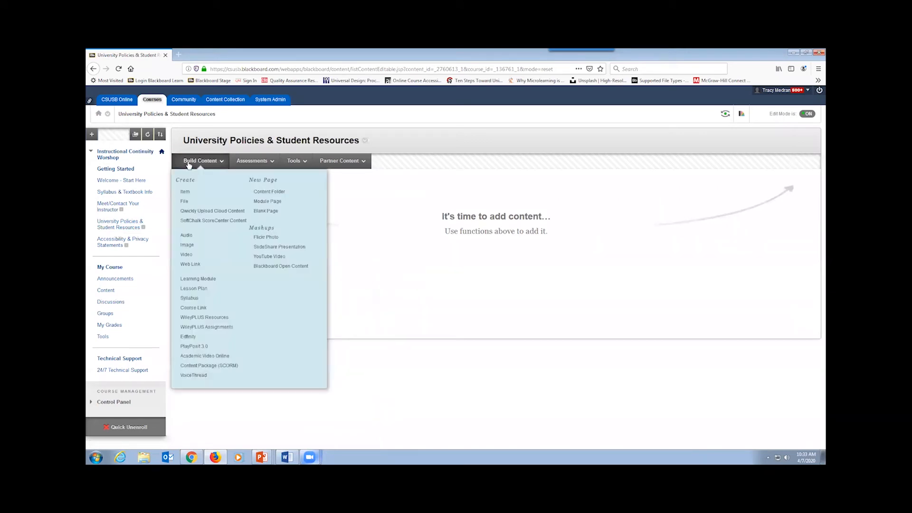
left_click(192, 265)
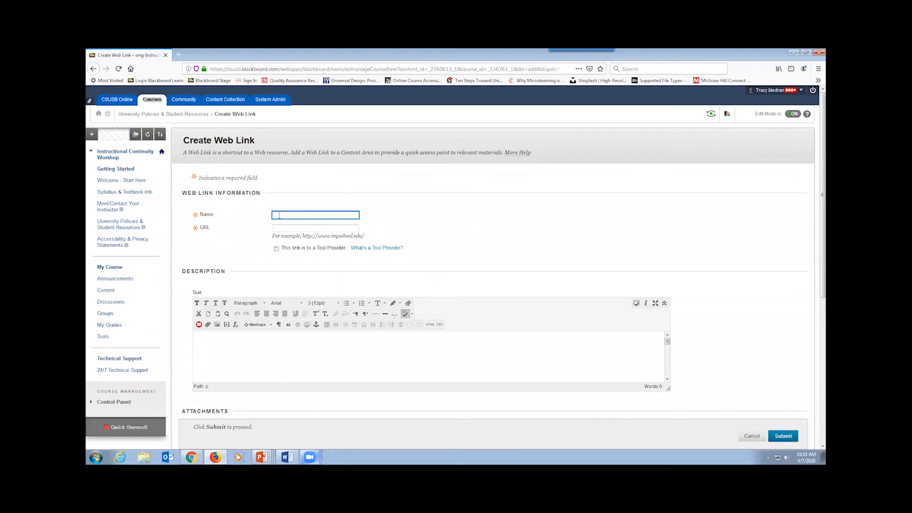
type("CSUSB Student Resource Center")
left_click(279, 228)
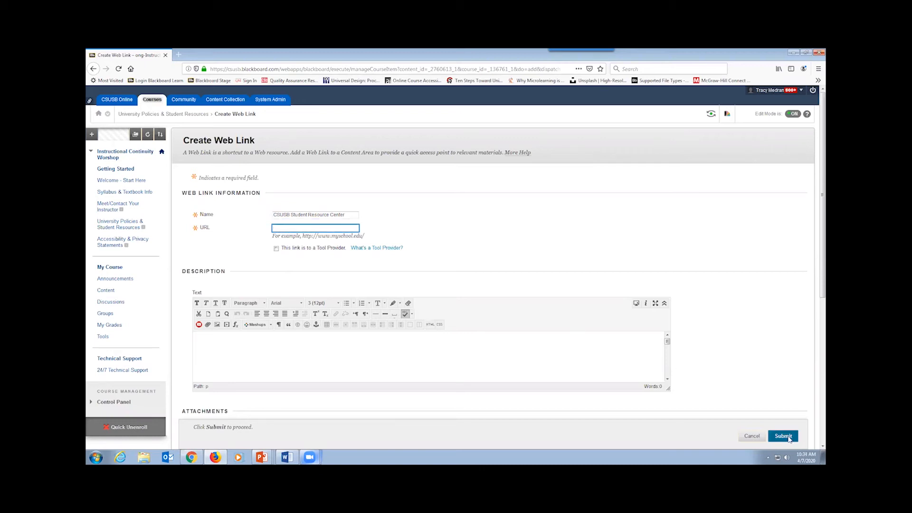
left_click(752, 436)
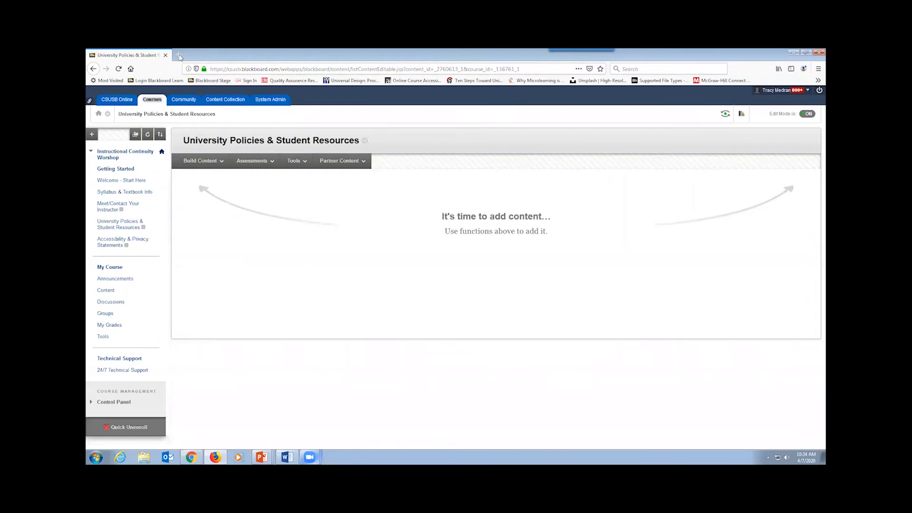
- In a new browser tab, search the web for "csusb", open the CSUSB home page and copy its address
left_click(180, 56)
left_click(336, 121)
type("c")
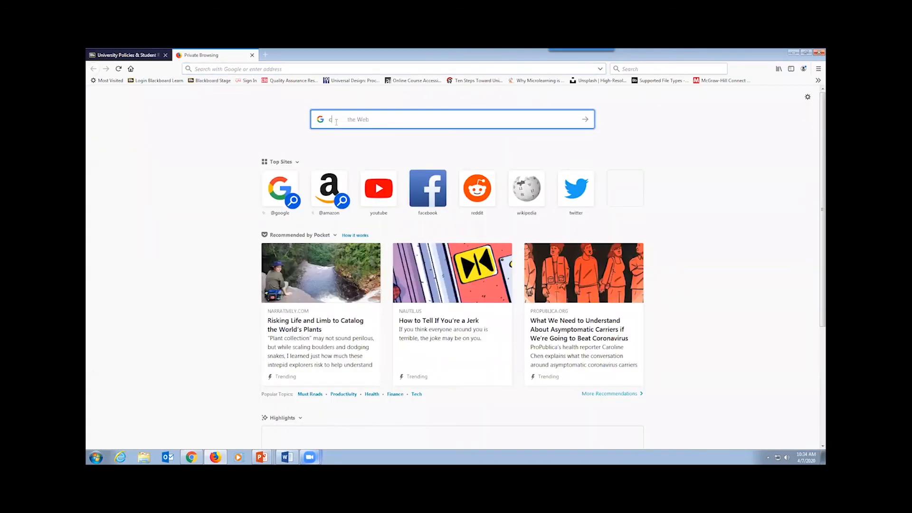
type("susb")
key("Return")
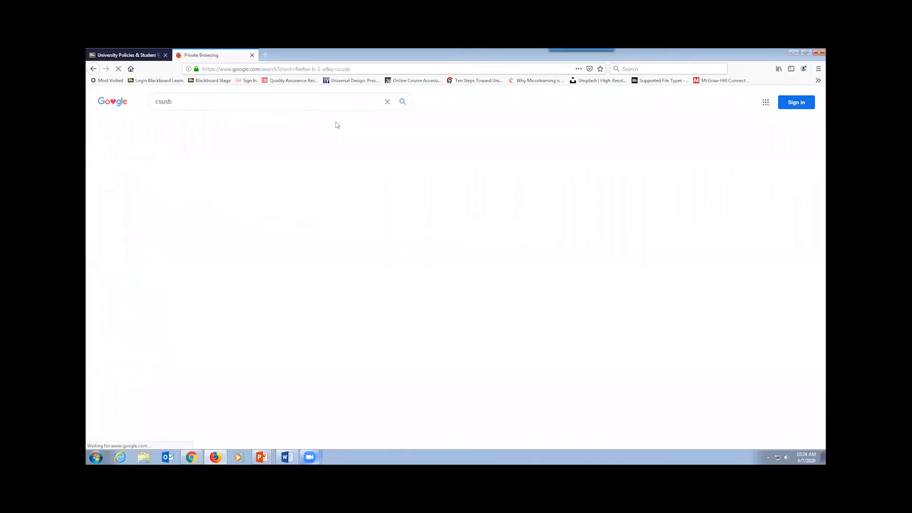
left_click(184, 159)
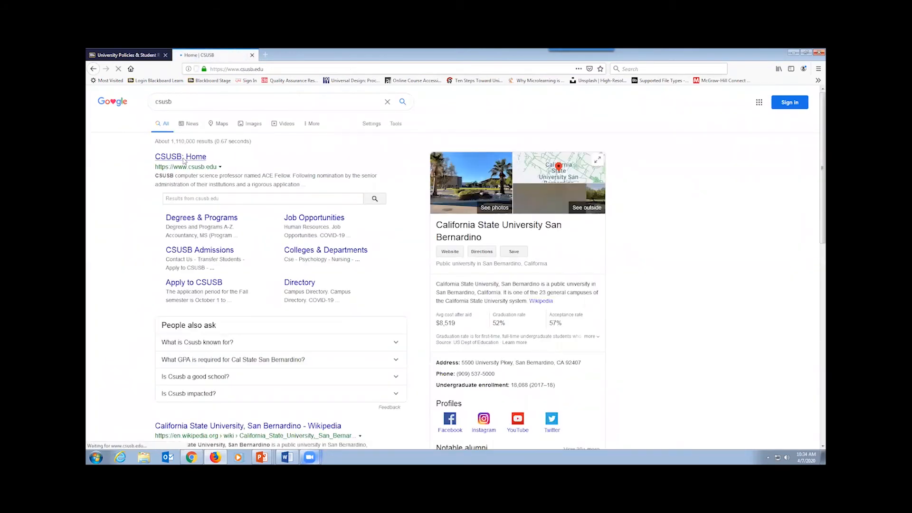
left_click(231, 67)
key("ctrl+c")
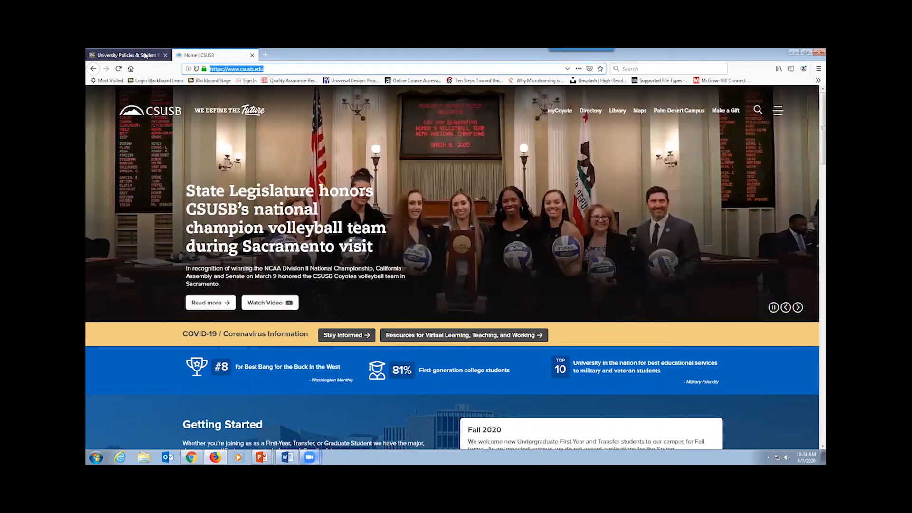
left_click(145, 55)
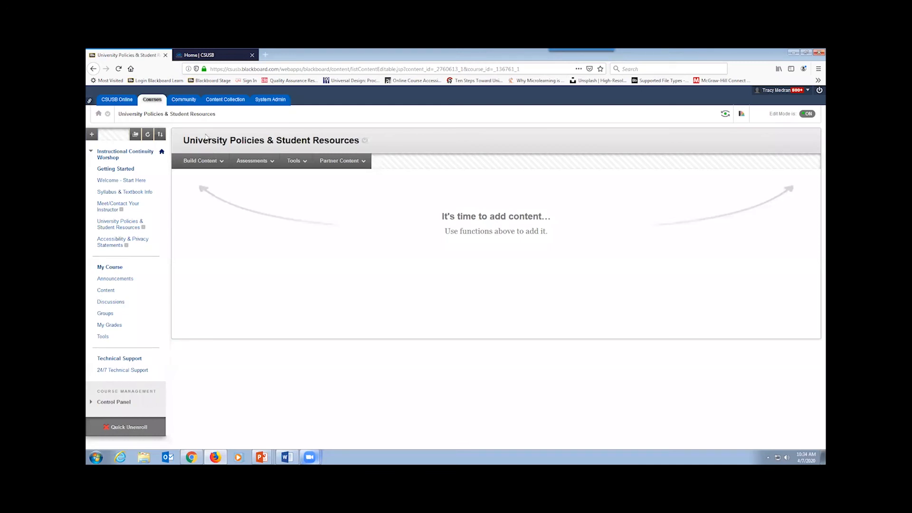
left_click(202, 162)
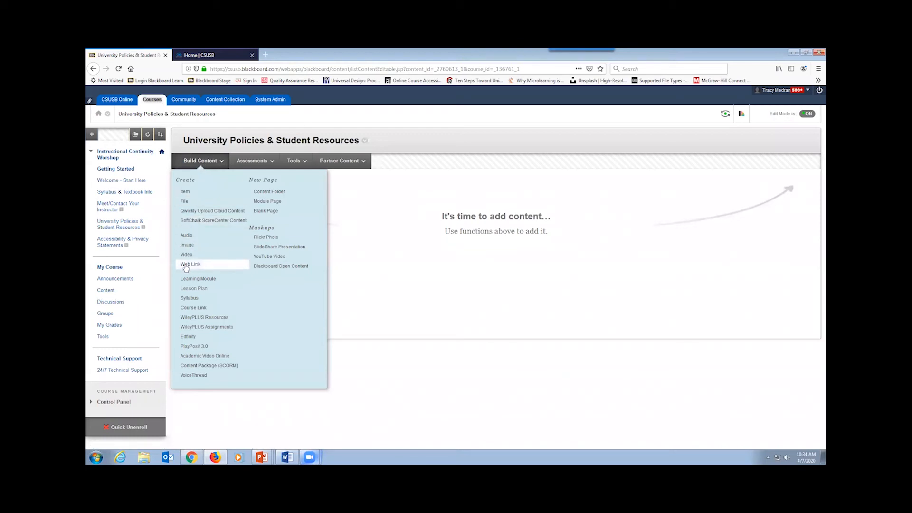
left_click(191, 265)
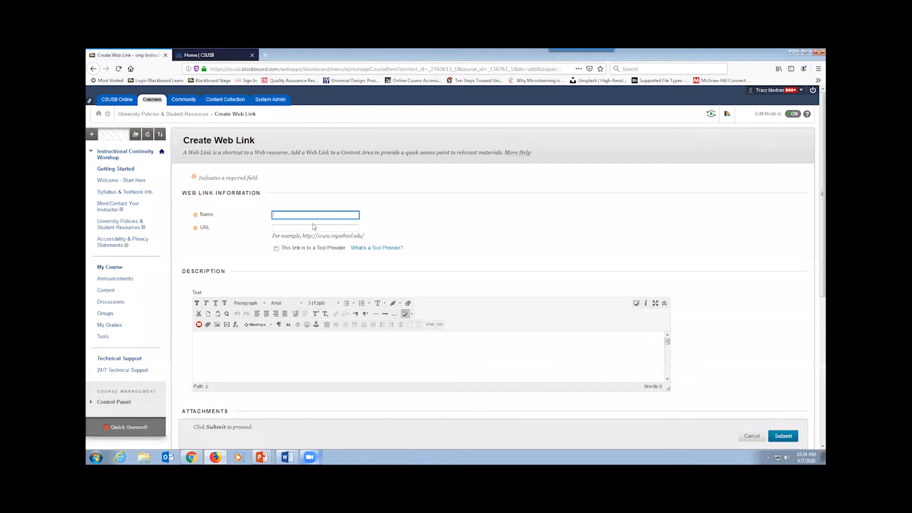
type("CSUSB Home Page")
left_click(306, 228)
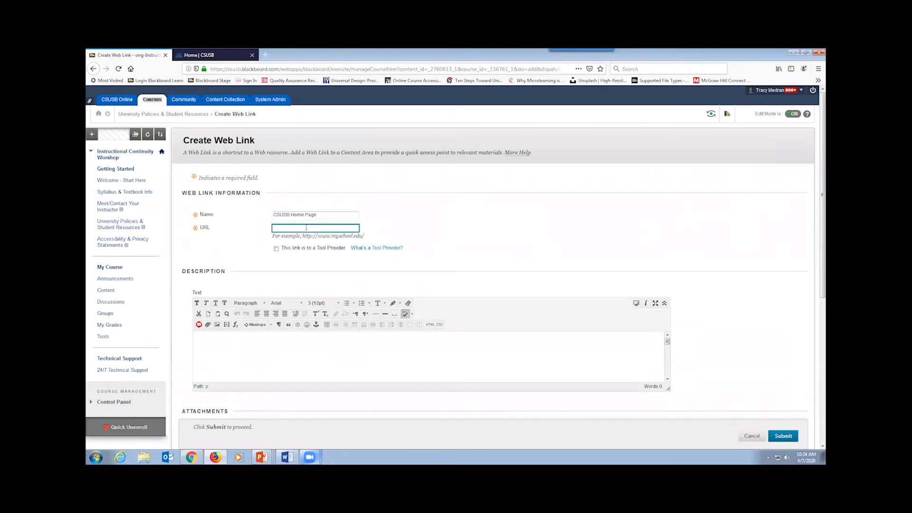
key("ctrl+v")
left_click(206, 342)
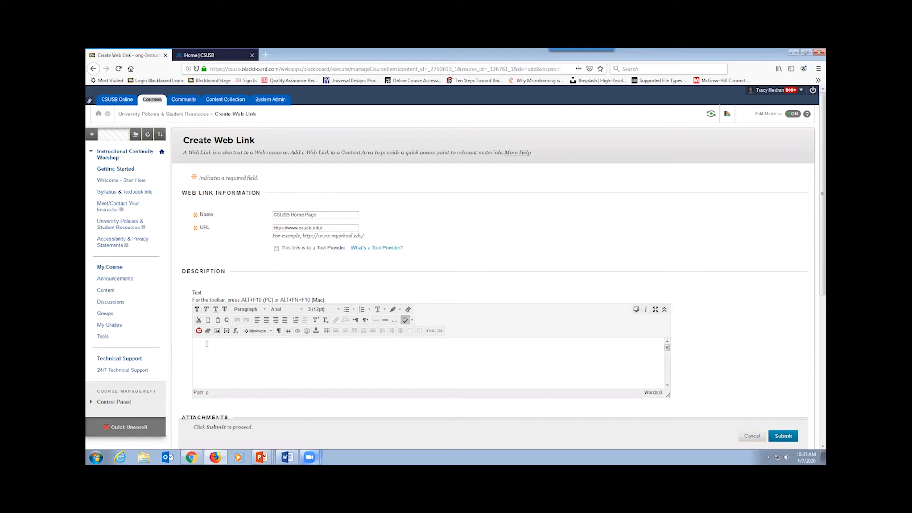
left_click(783, 436)
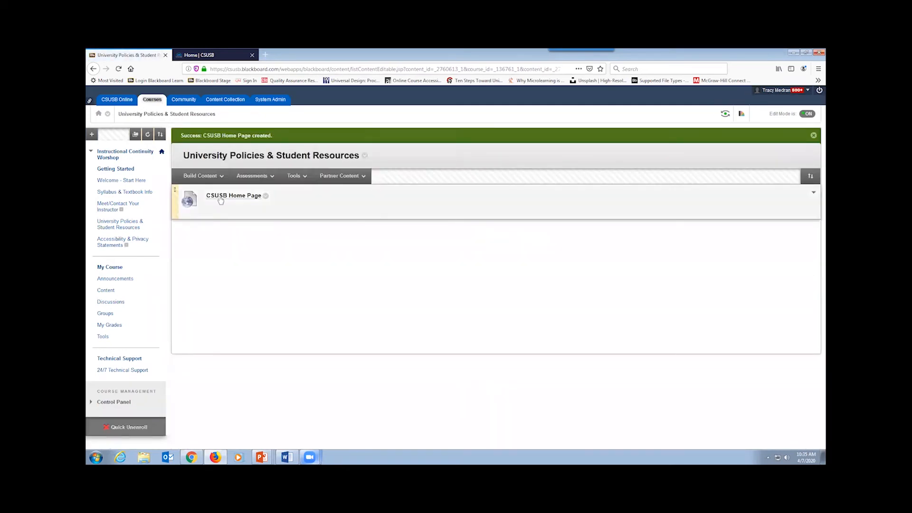
- Close the CSUSB tab, test the new CSUSB Home Page link and close the page it opens
left_click(252, 55)
left_click(203, 176)
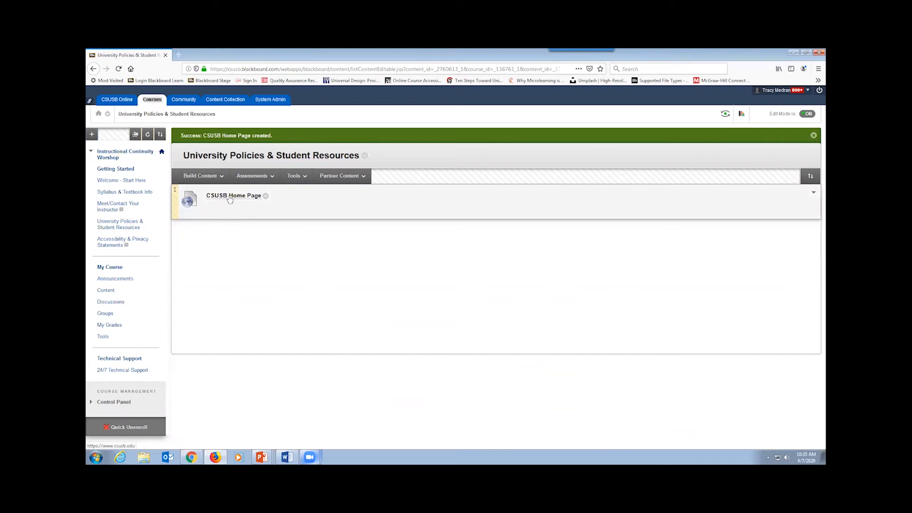
left_click(230, 197)
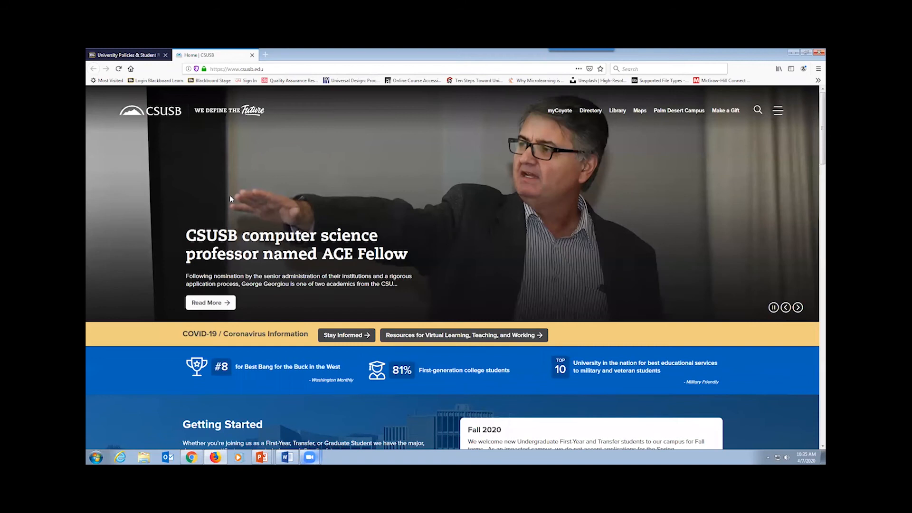
left_click(251, 55)
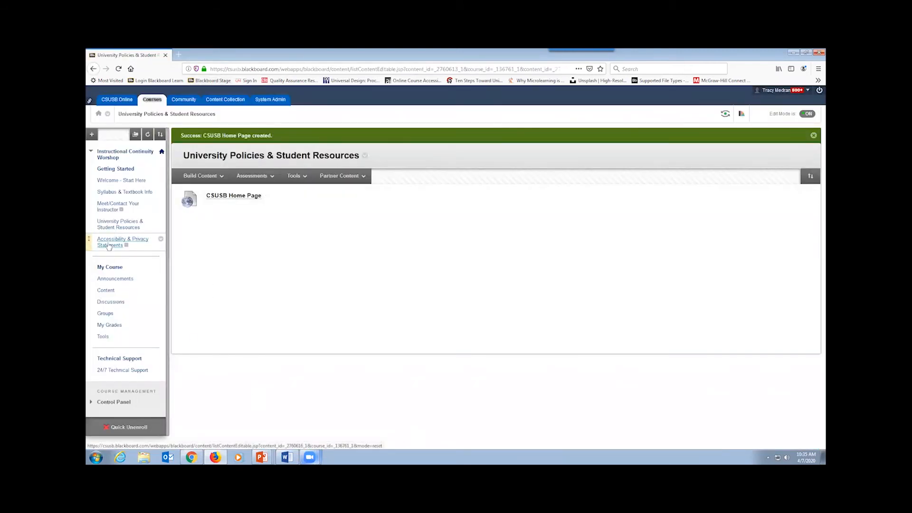
- Open the Accessibility & Privacy Statements content area and look at its content options
left_click(109, 243)
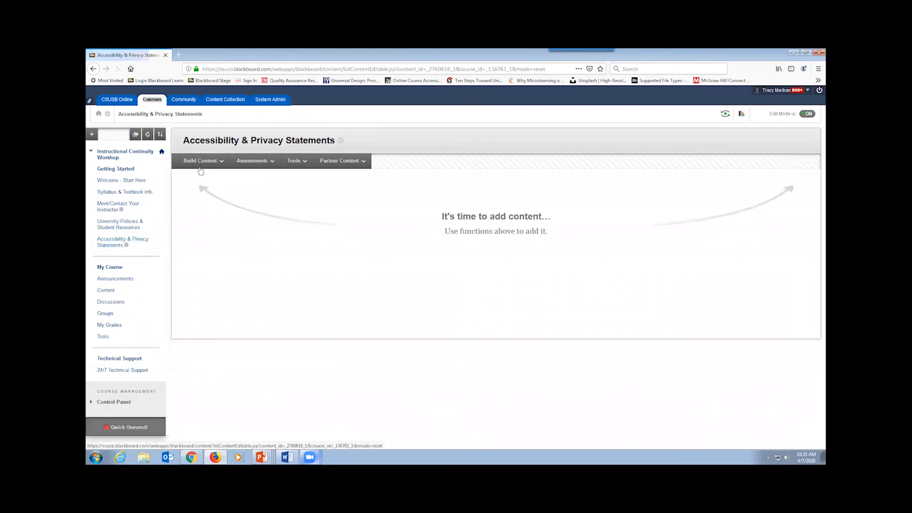
left_click(202, 162)
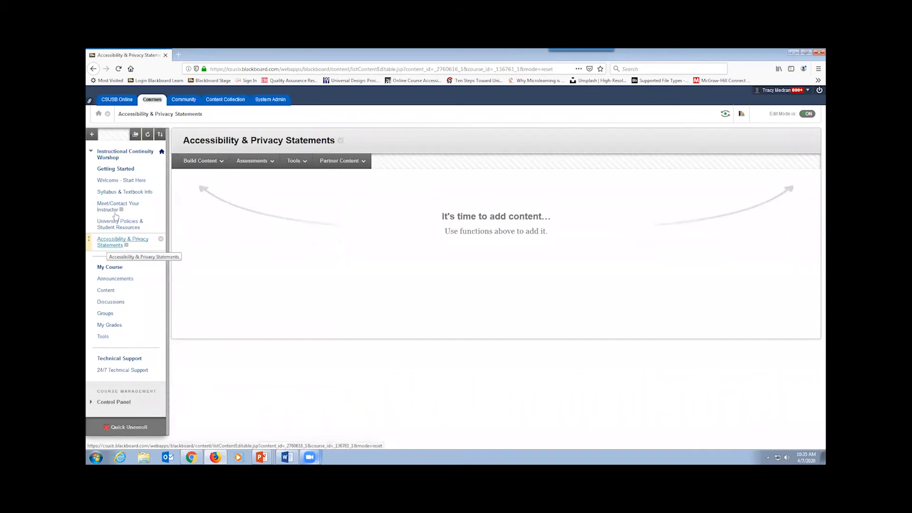
left_click(108, 246)
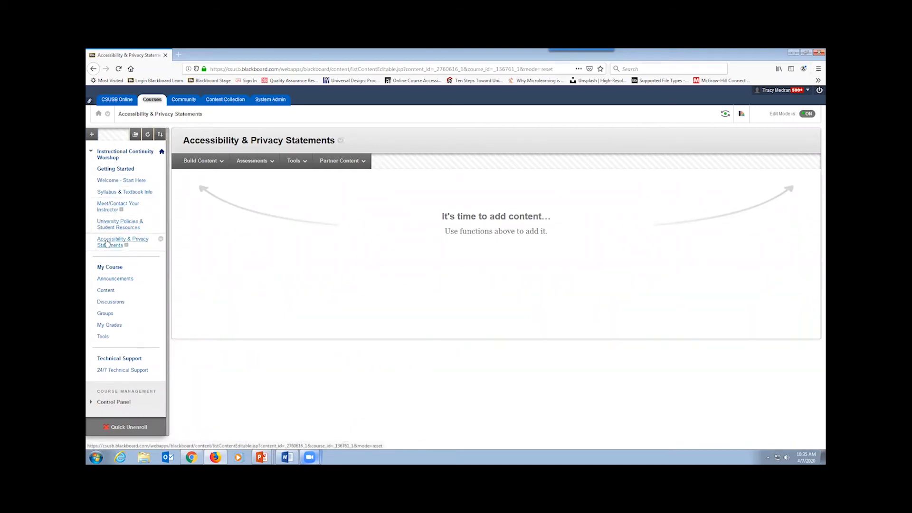
- Open the course's Announcements page and look through the existing announcements
left_click(106, 280)
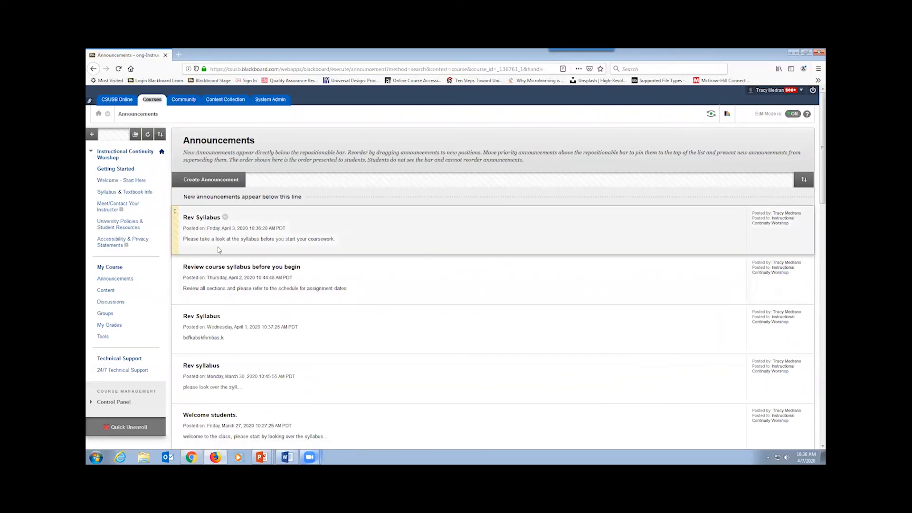
scroll(229, 409, "down", 3)
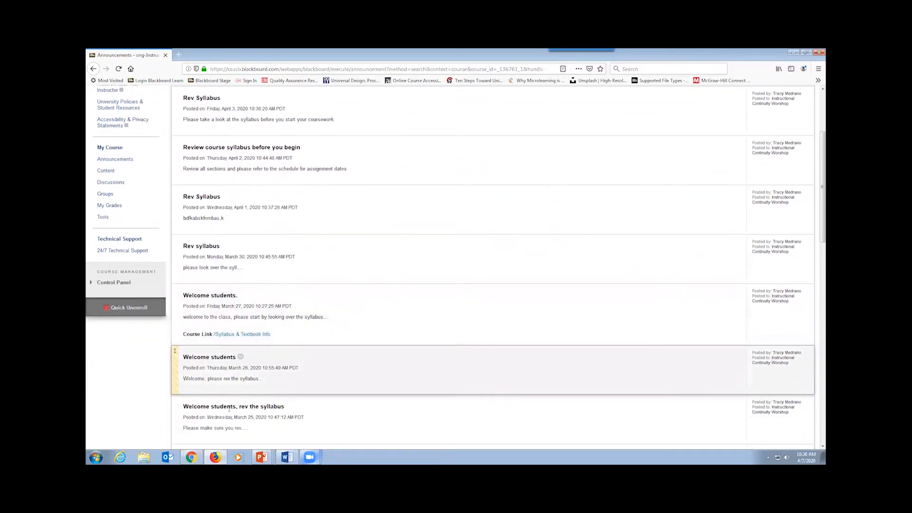
- Start a new announcement with the subject "Please read the syllabus" and the message "Welcome students, please read the syllabus before you get started."
scroll(228, 410, "up", 3)
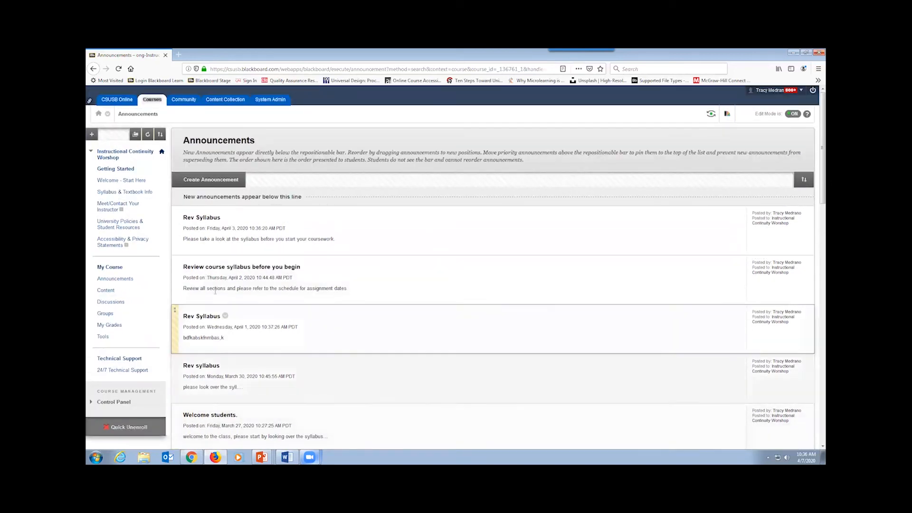
left_click(204, 180)
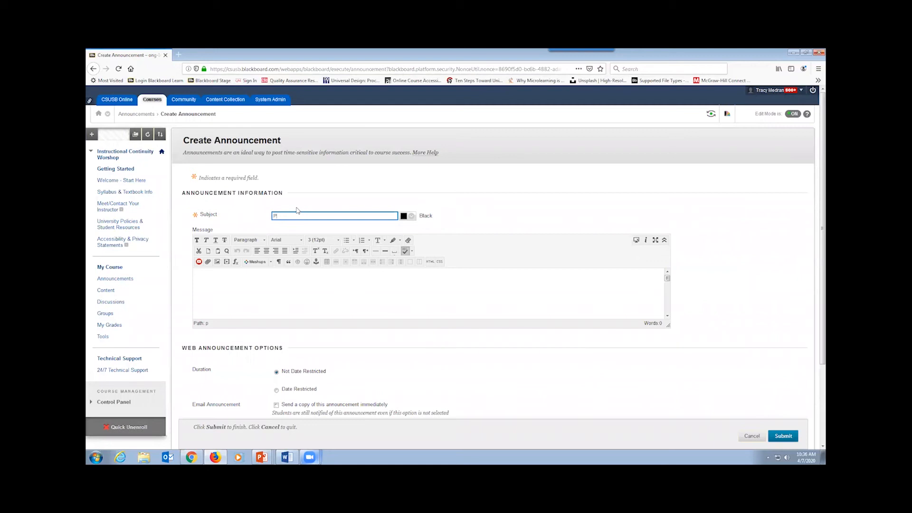
type("Please read the syllabus")
left_click(288, 278)
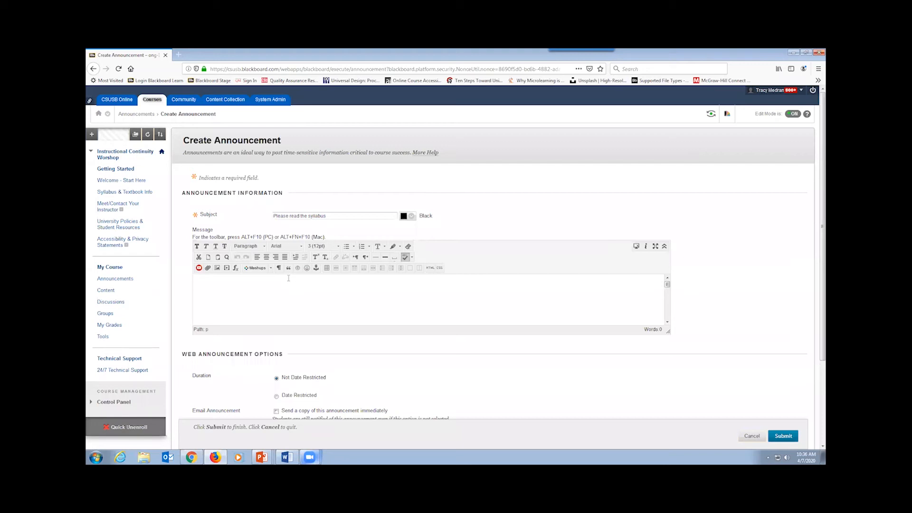
type("Welcome stdu")
type("ents, please read the syllabus before you get started.")
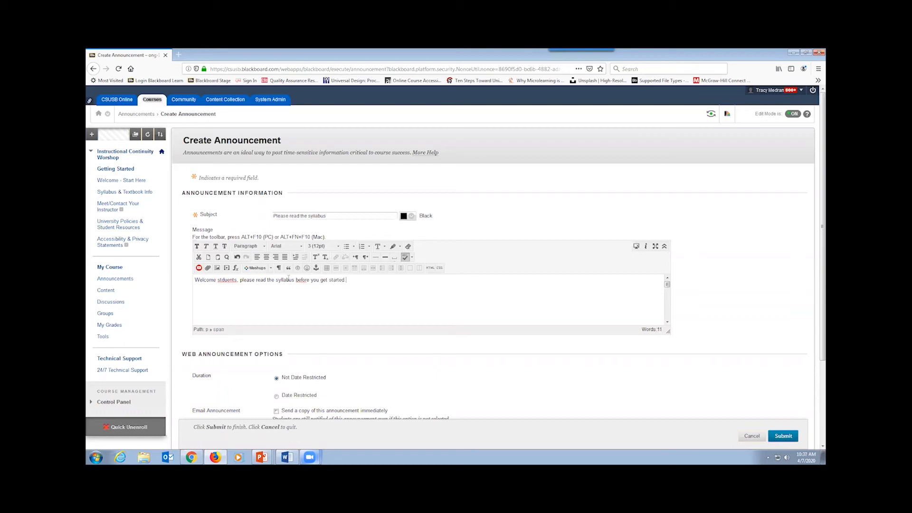
- Correct the spelling of "students" and clean up the flagged word "before" in the announcement message
left_click(227, 281)
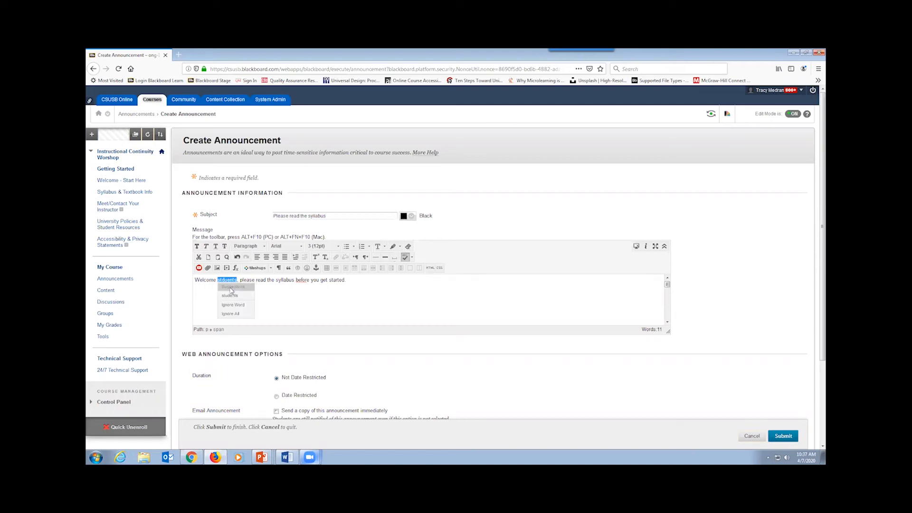
left_click(242, 291)
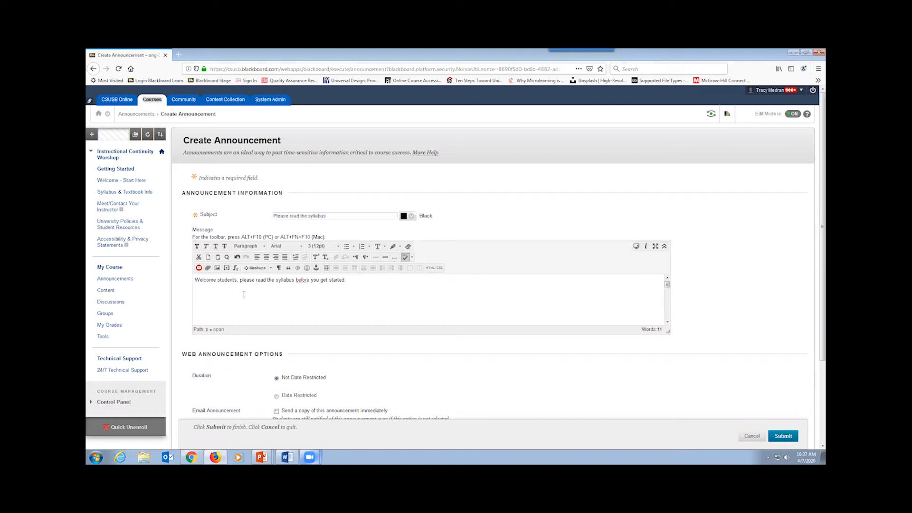
left_click(303, 281)
left_click(305, 296)
left_click(313, 282)
key("BackSpace")
left_click(352, 281)
- Set the announcement to send an email copy immediately
scroll(361, 375, "down", 2)
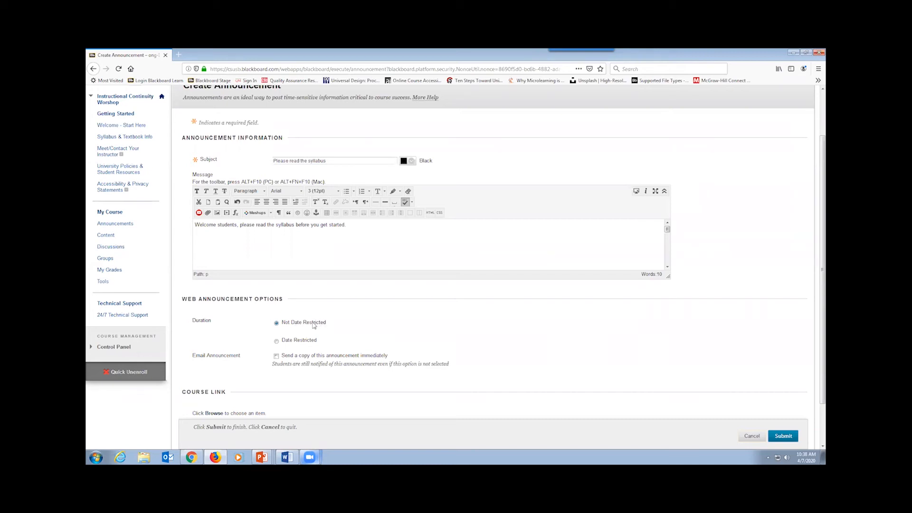
scroll(247, 373, "down", 2)
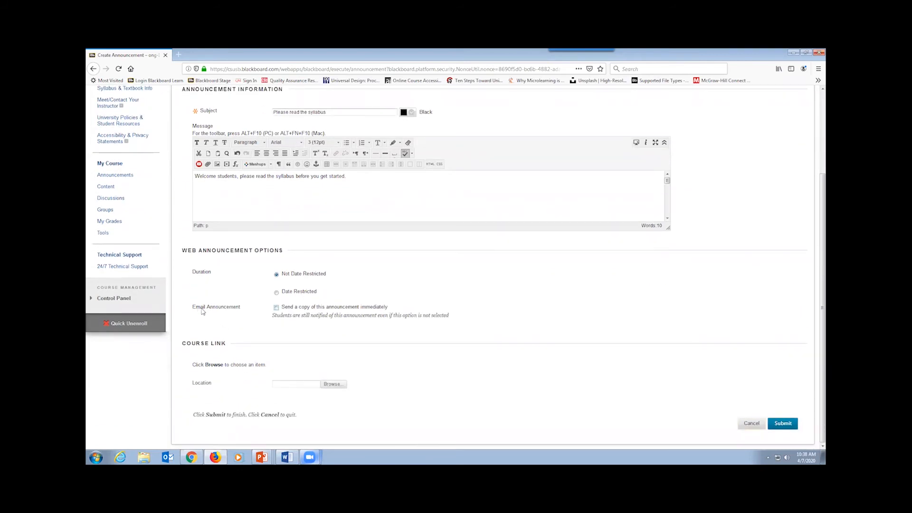
left_click(276, 308)
left_click(276, 308)
- Add a course link to the Syllabus item in Syllabus & Textbook Info, submit the announcement and test its link
left_click(332, 385)
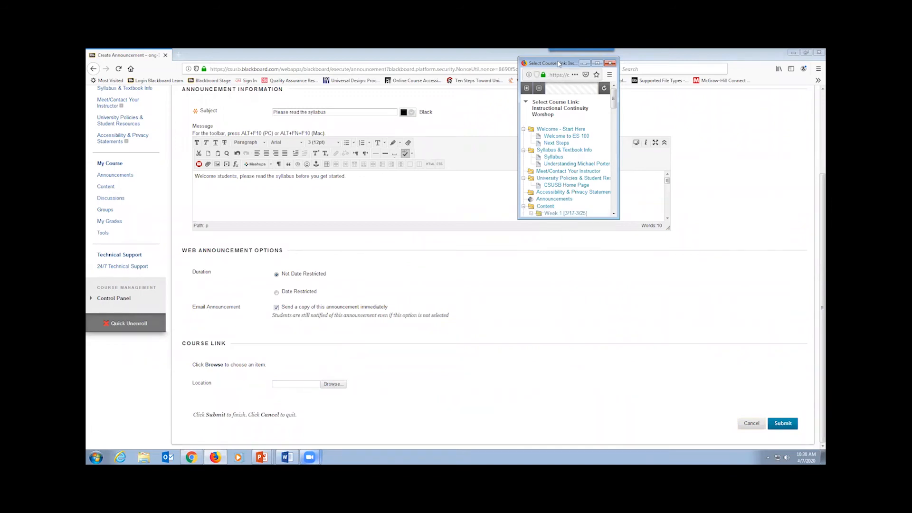
left_click_drag(559, 64, 398, 264)
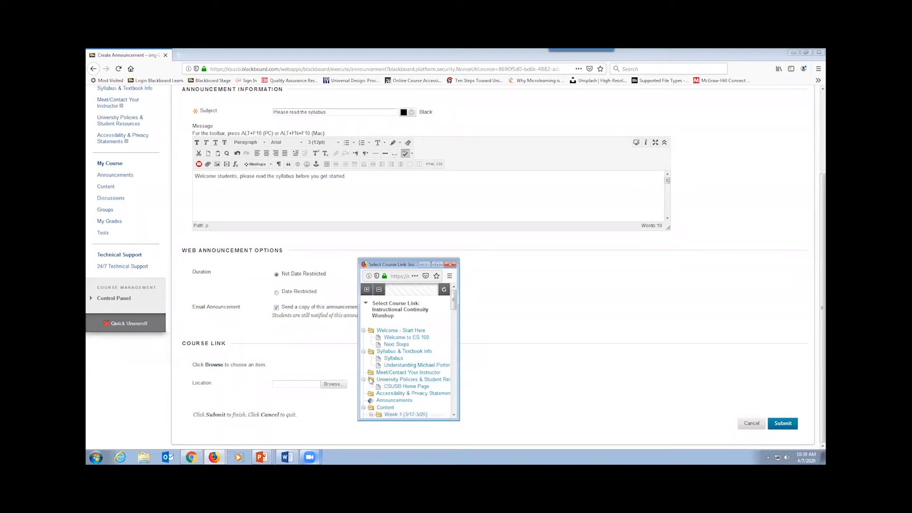
left_click(393, 359)
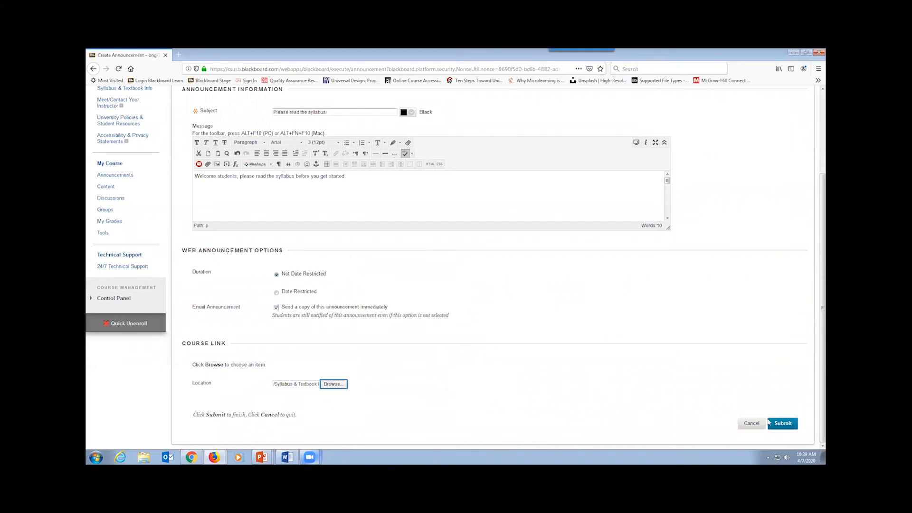
left_click(782, 423)
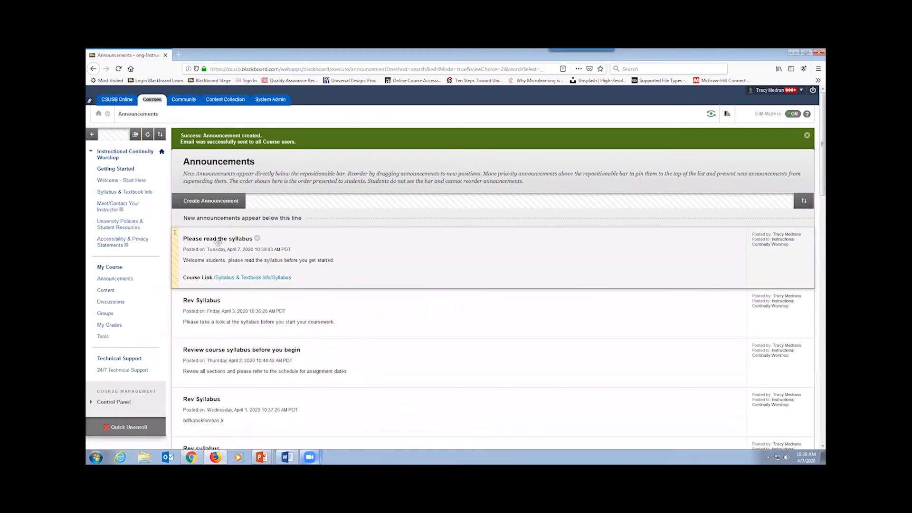
left_click(253, 279)
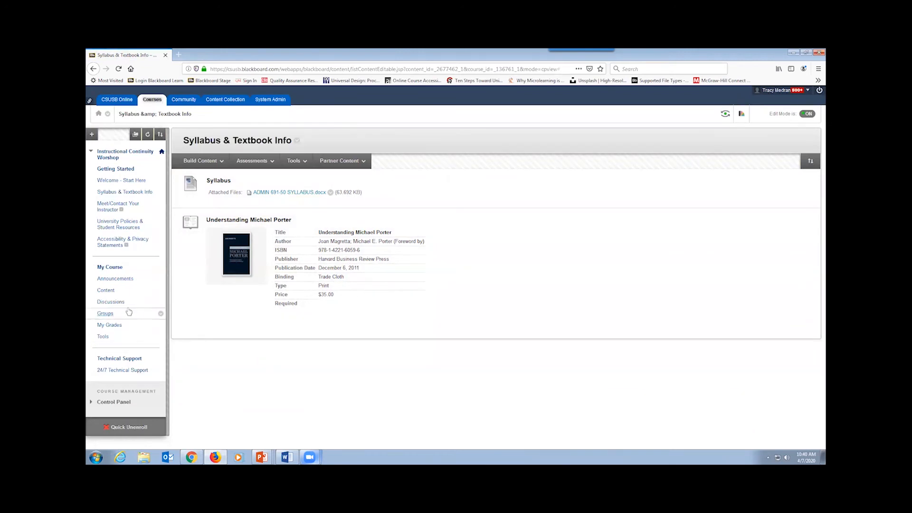
- Open the Week 2: (Date) folder in the Content area and examine its readings, video, web link, papers, exam and content-building options
left_click(105, 291)
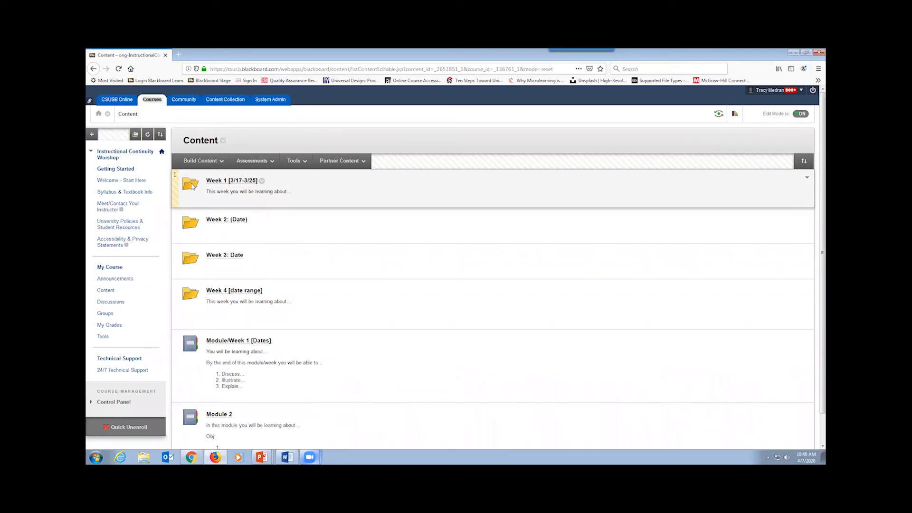
left_click(216, 220)
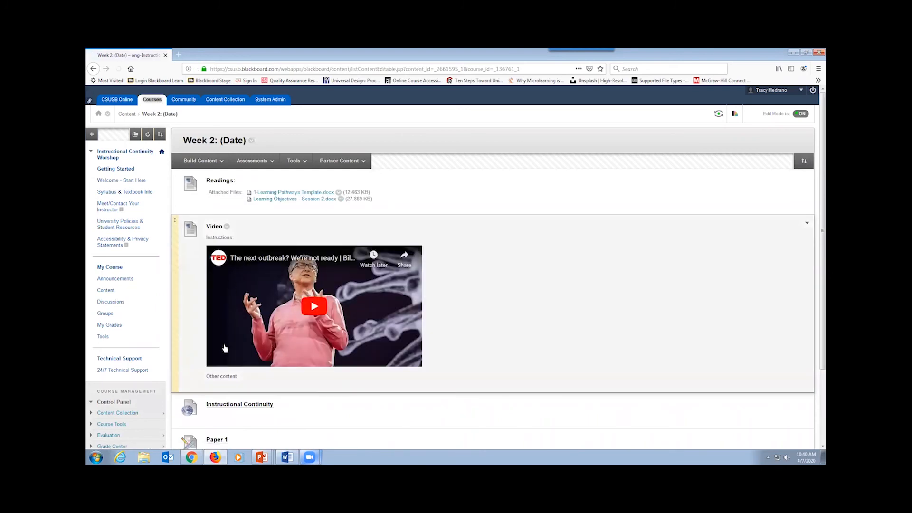
scroll(224, 349, "down", 1)
scroll(225, 348, "down", 1)
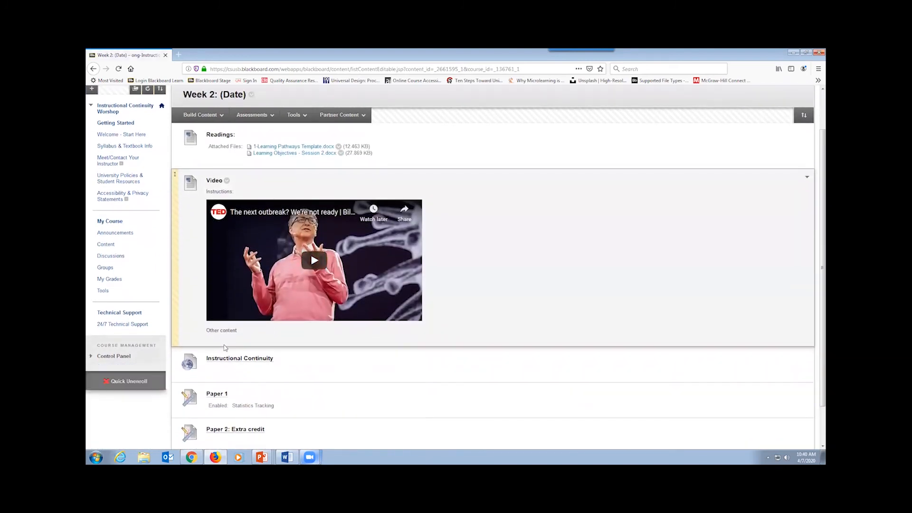
scroll(225, 347, "down", 1)
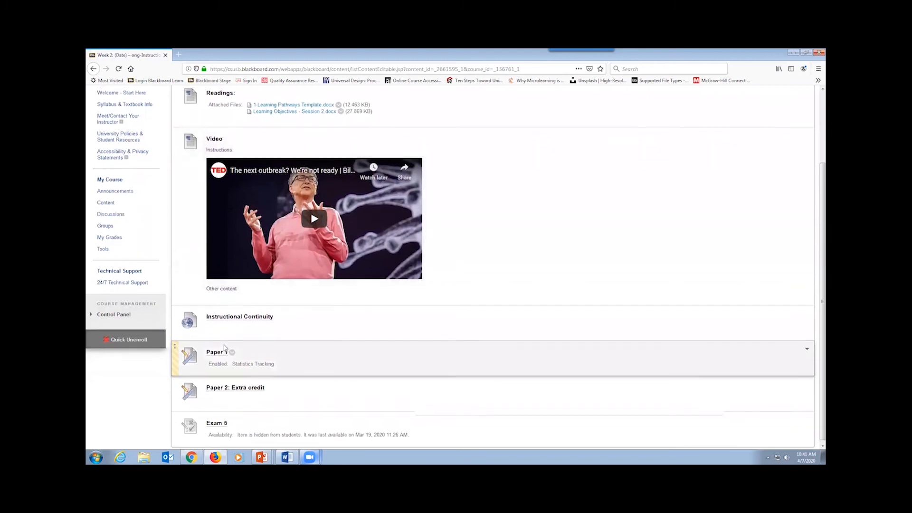
scroll(226, 348, "up", 2)
scroll(310, 369, "down", 2)
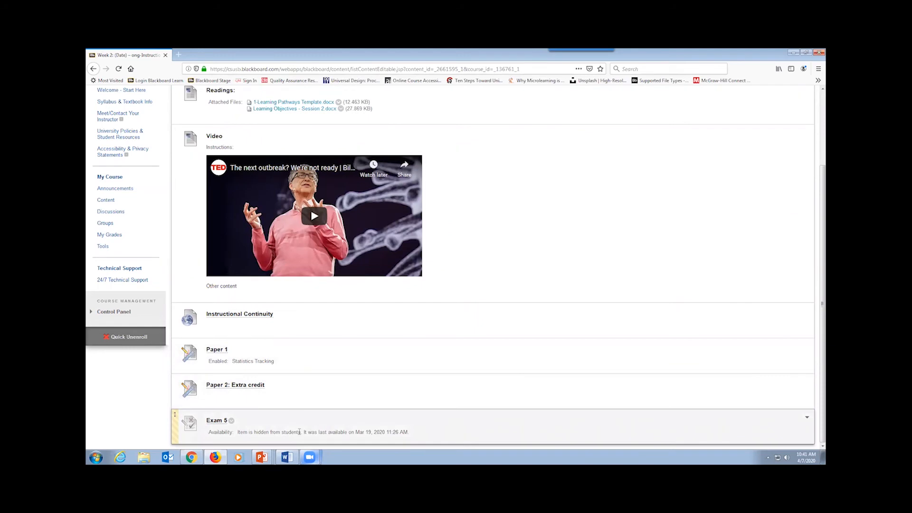
scroll(272, 205, "up", 4)
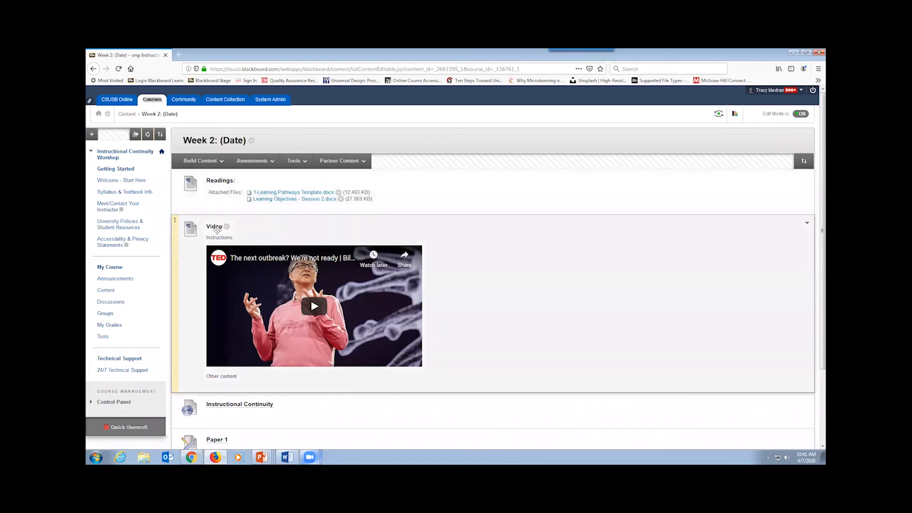
scroll(228, 351, "down", 3)
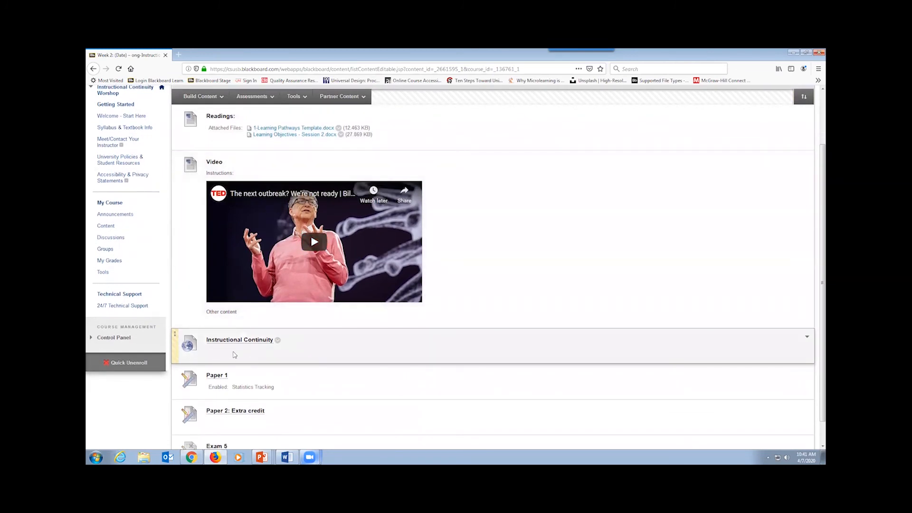
scroll(237, 367, "down", 1)
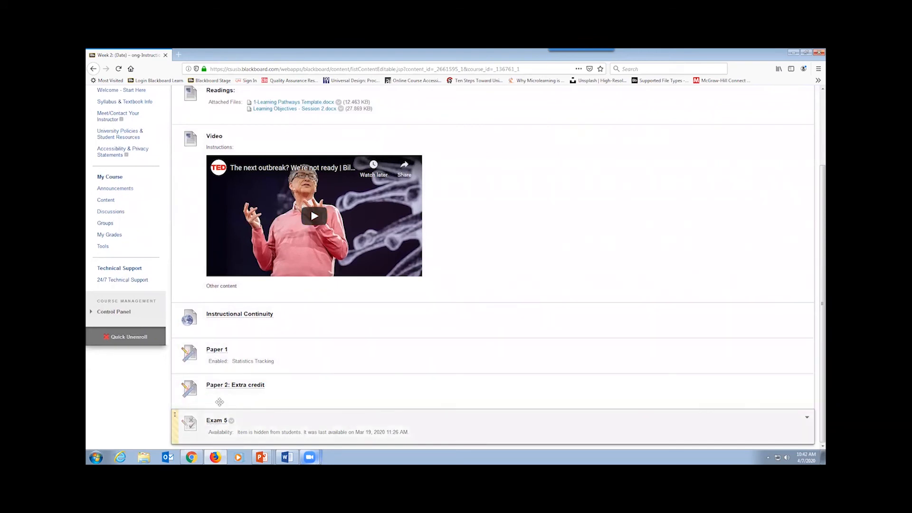
scroll(219, 332, "up", 3)
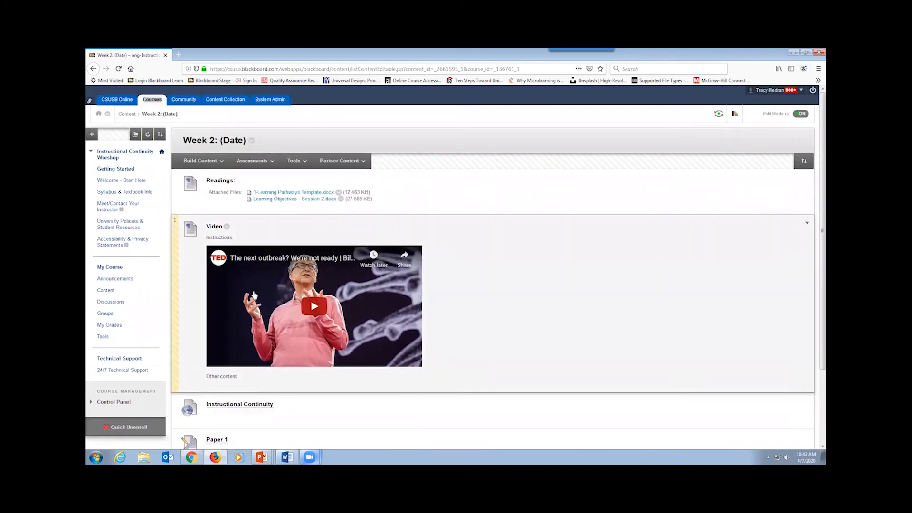
scroll(254, 294, "down", 3)
scroll(252, 372, "up", 3)
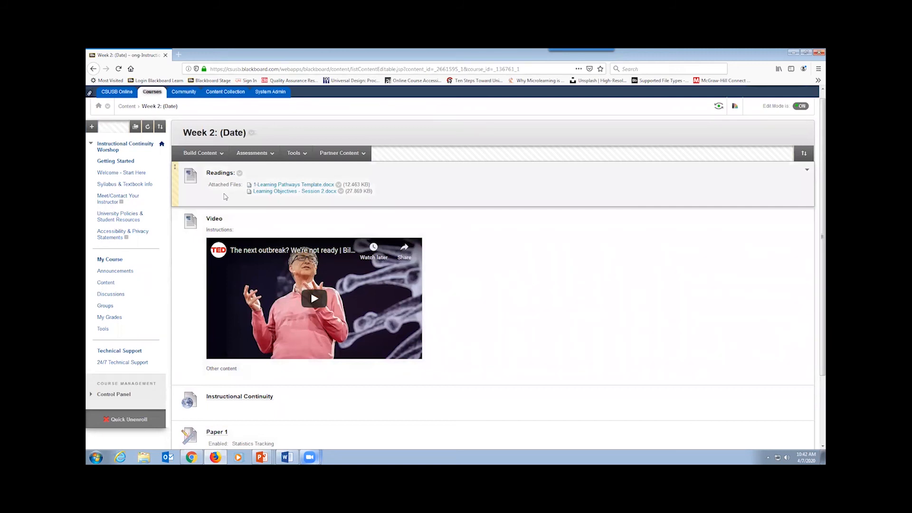
scroll(276, 353, "down", 2)
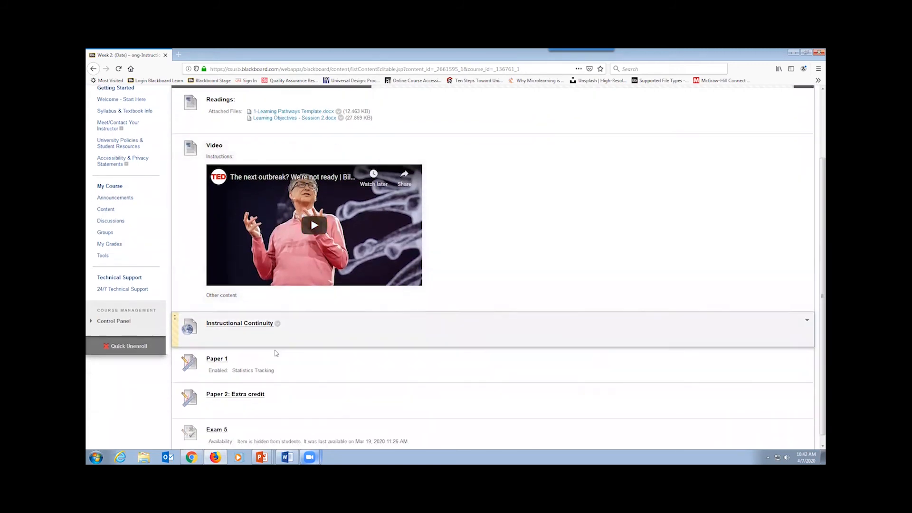
scroll(276, 353, "up", 3)
left_click(216, 164)
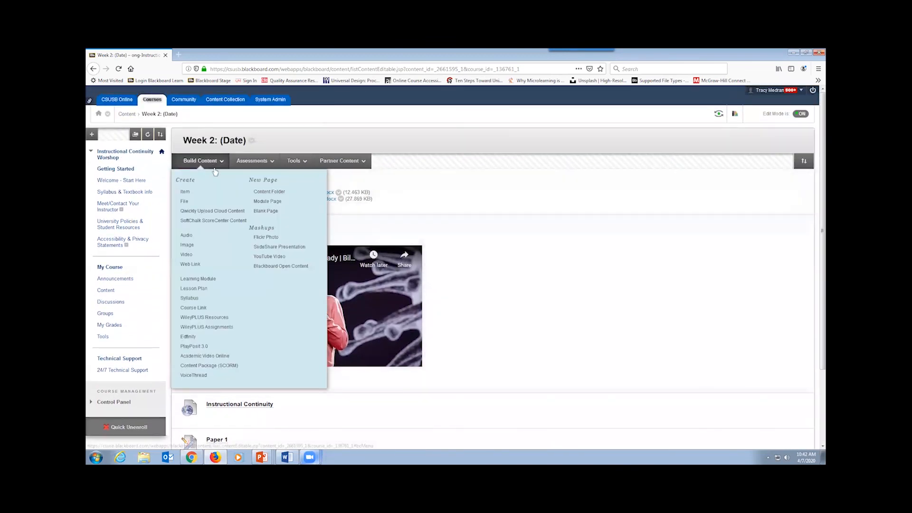
- Return to the Content area, open the Module/Week 1 [Dates] learning module and look through its table of contents and items
left_click(106, 291)
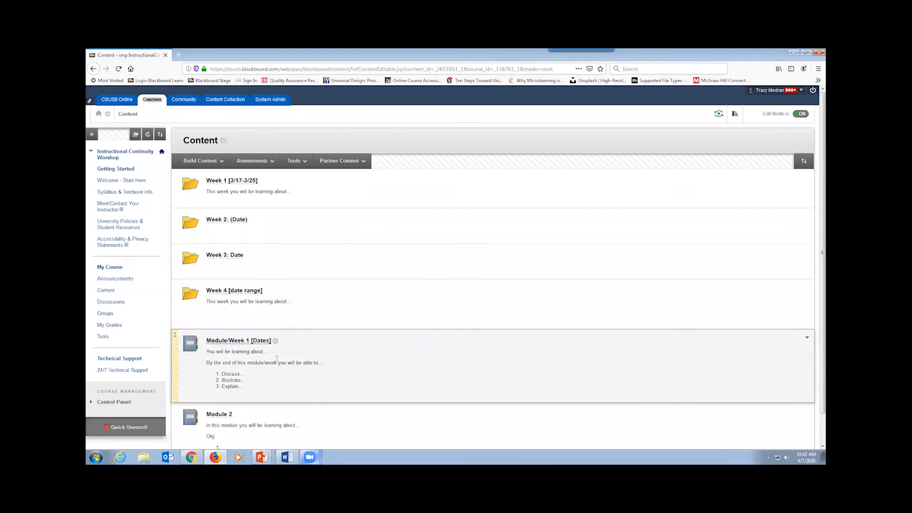
scroll(268, 361, "down", 1)
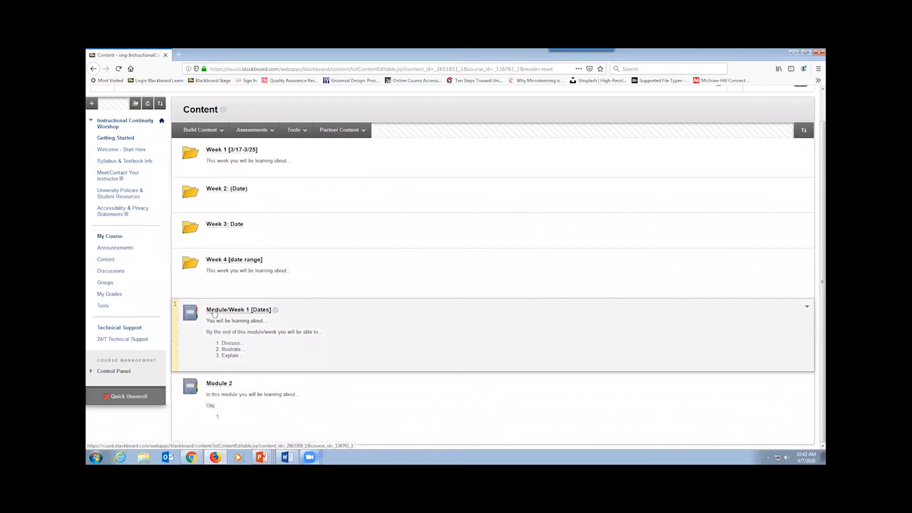
left_click(214, 312)
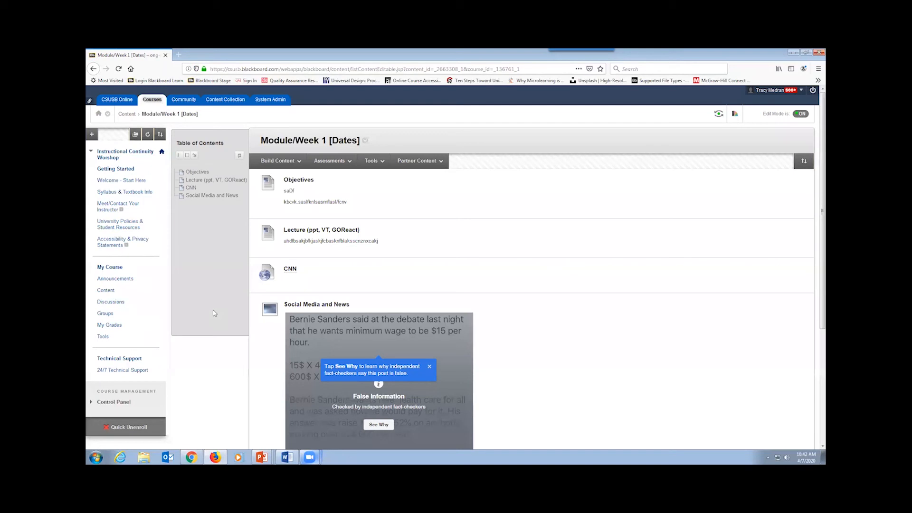
scroll(322, 326, "down", 3)
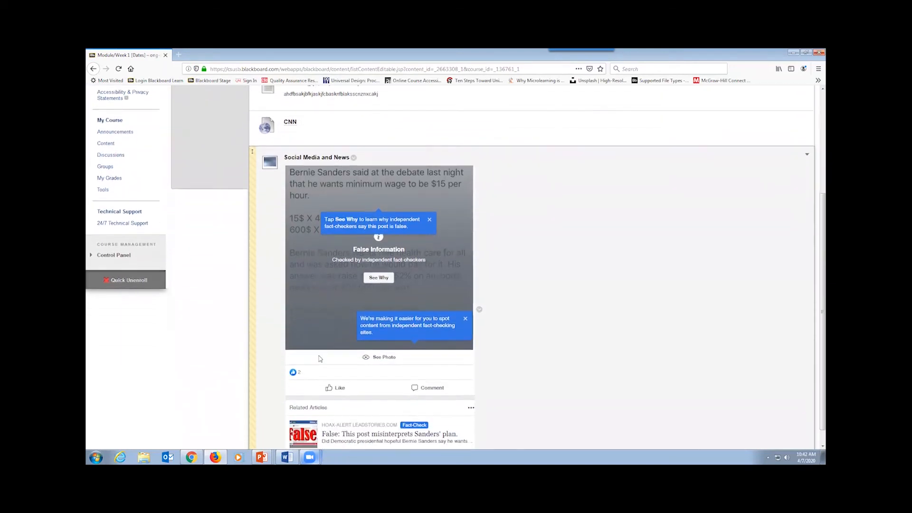
scroll(318, 365, "up", 3)
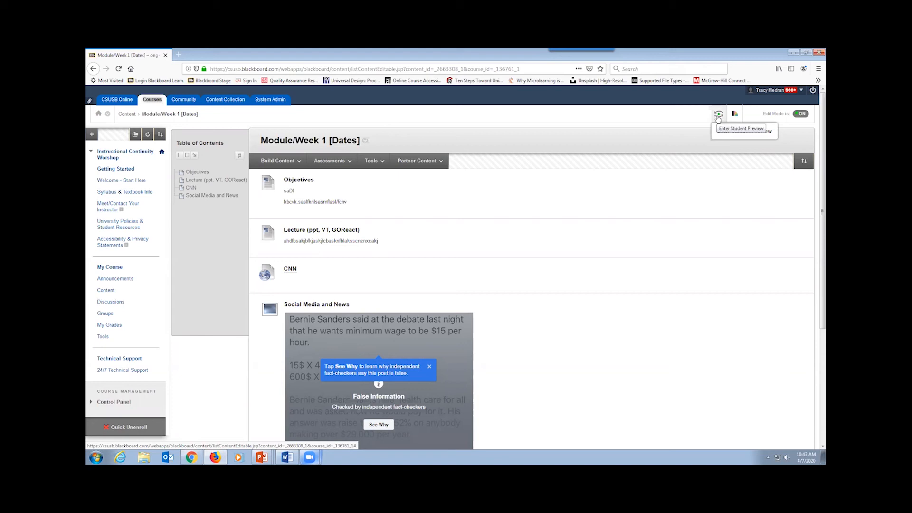
- Enter student preview and view the Week 1 and Week 2 folders of the Content area as a student
left_click(718, 116)
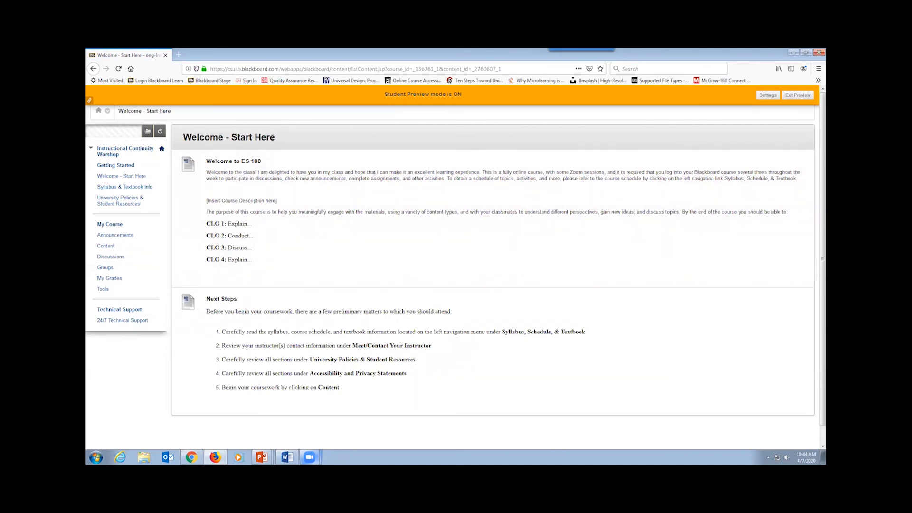
left_click(106, 248)
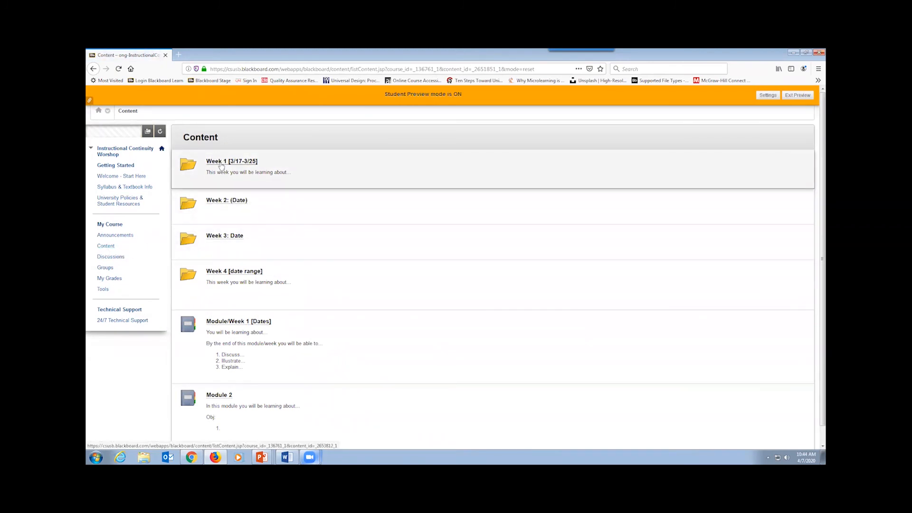
left_click(219, 163)
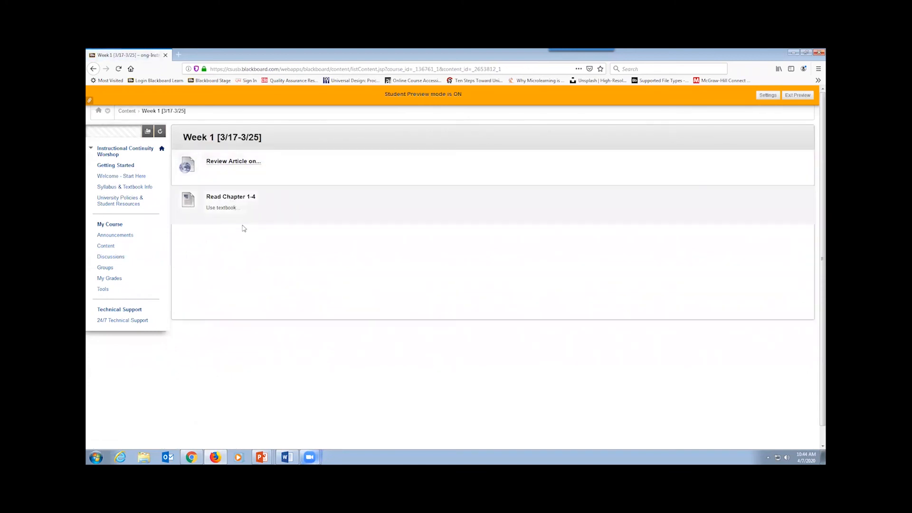
left_click(106, 246)
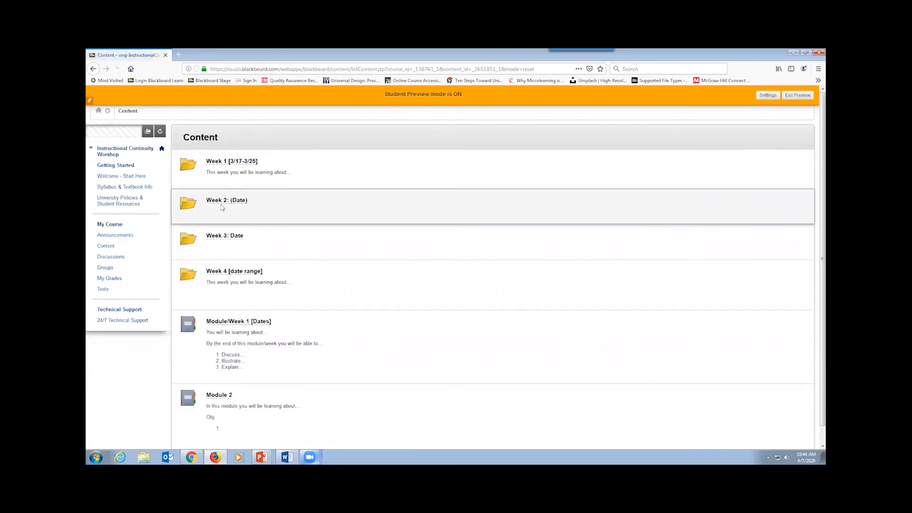
left_click(227, 200)
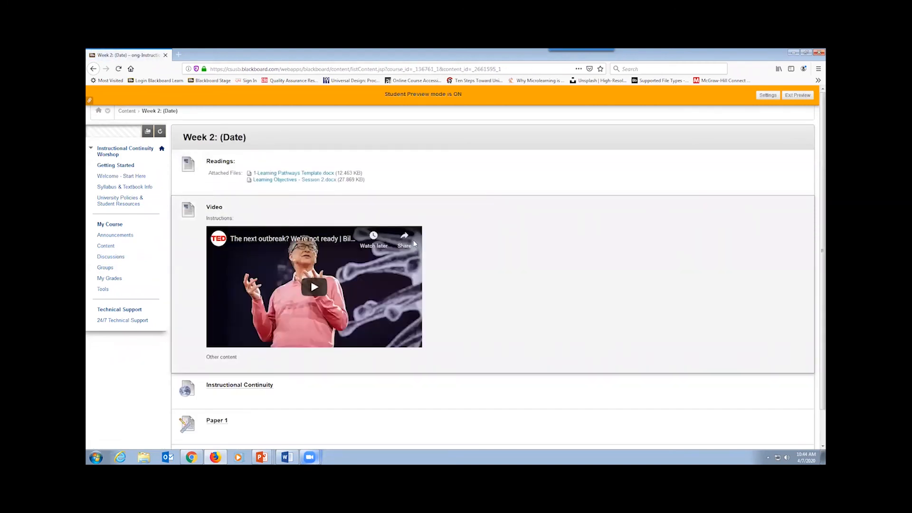
- Open the Module/Week 1 [Dates] learning module in student preview and view its Objectives, Lecture, CNN, and Social Media and News pages
scroll(382, 351, "down", 1)
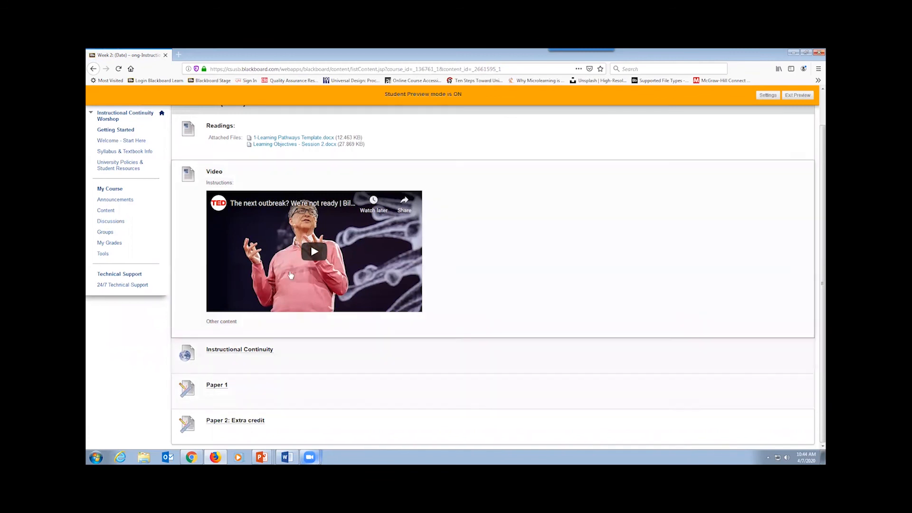
scroll(290, 274, "up", 1)
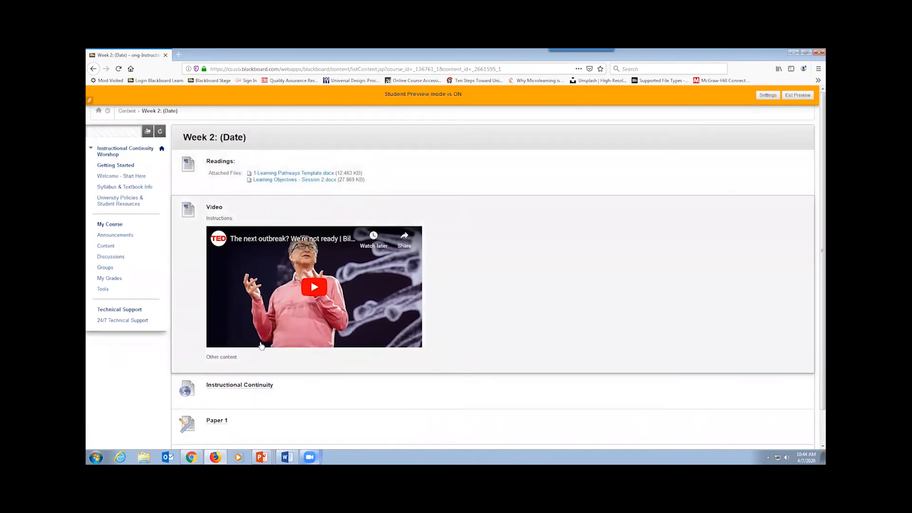
left_click(102, 249)
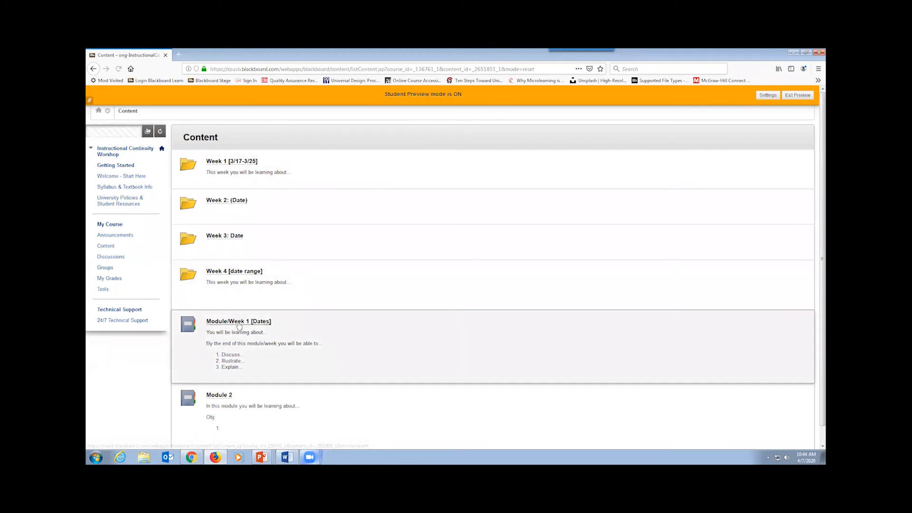
left_click(239, 323)
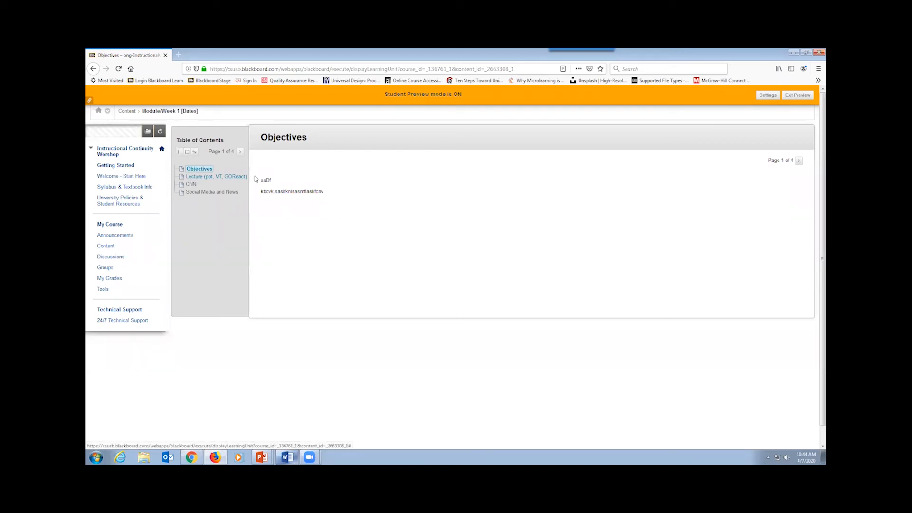
left_click(798, 162)
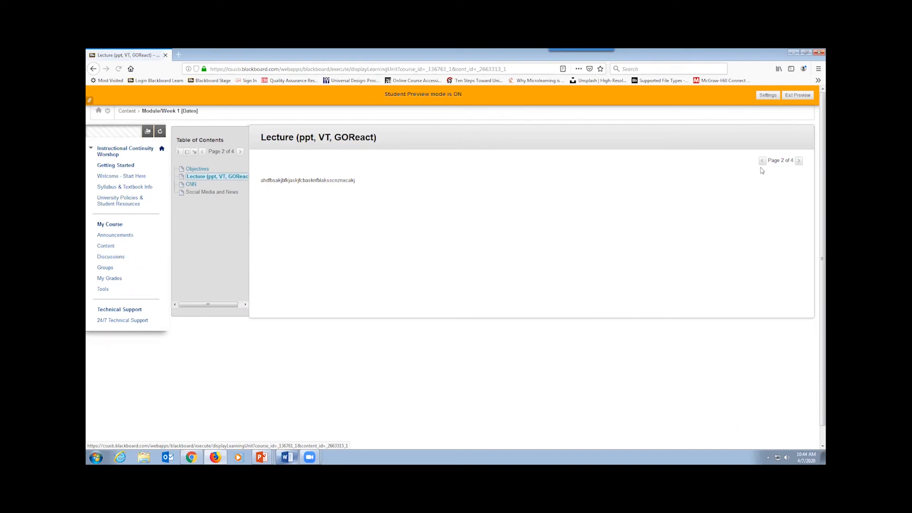
left_click(798, 161)
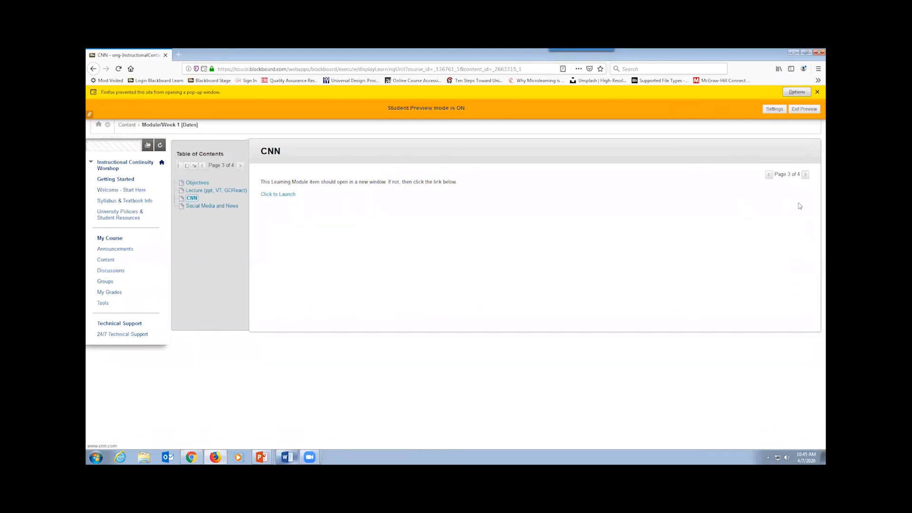
left_click(193, 208)
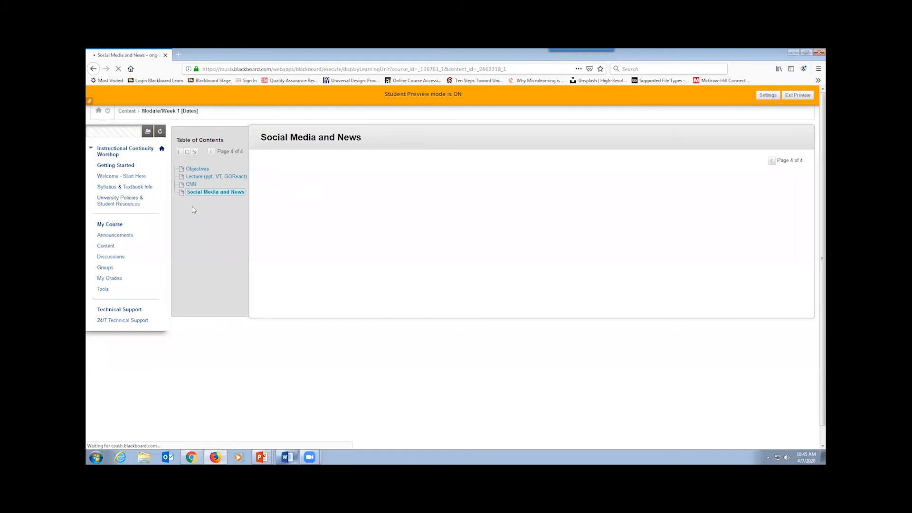
scroll(330, 317, "down", 1)
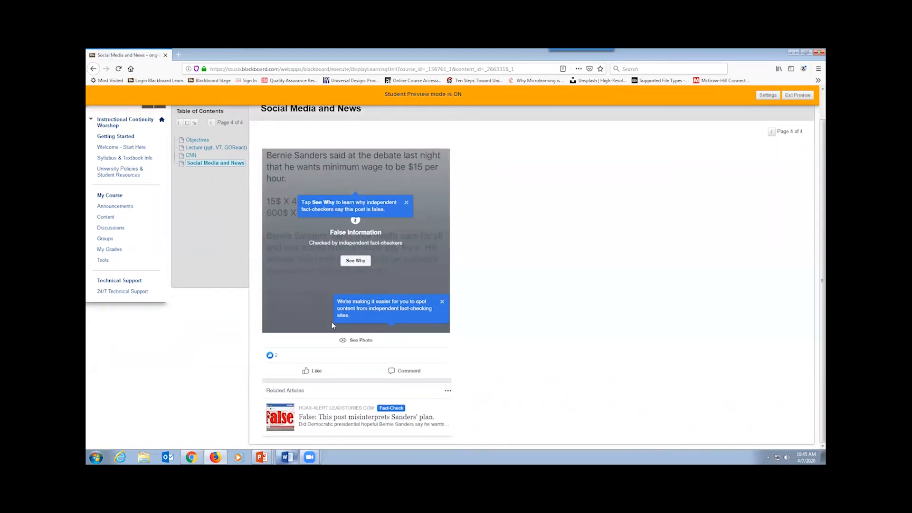
scroll(332, 324, "up", 1)
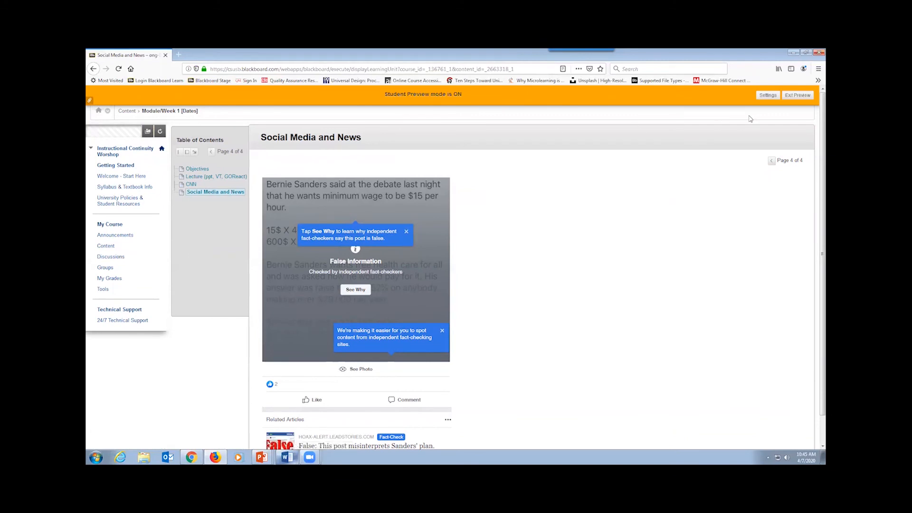
- Exit student preview, deleting the preview user and all data, and return to the Content area
left_click(797, 95)
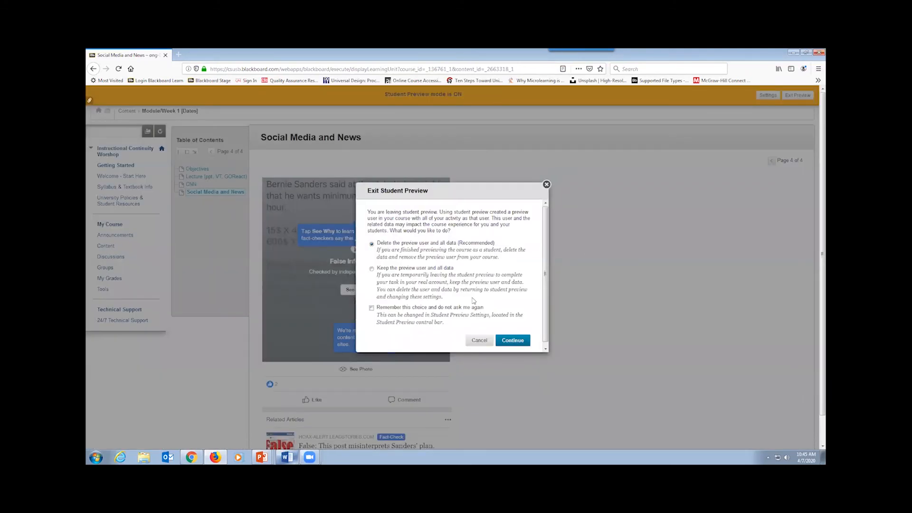
left_click(520, 341)
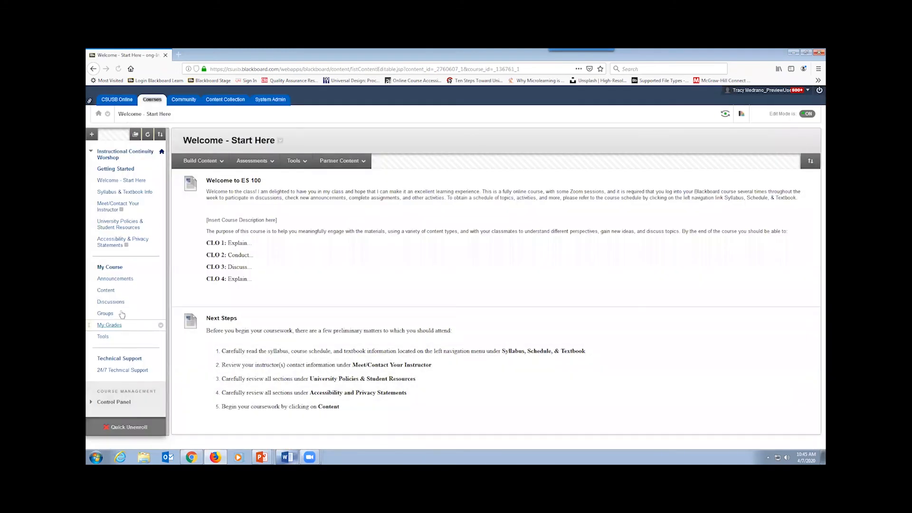
left_click(105, 291)
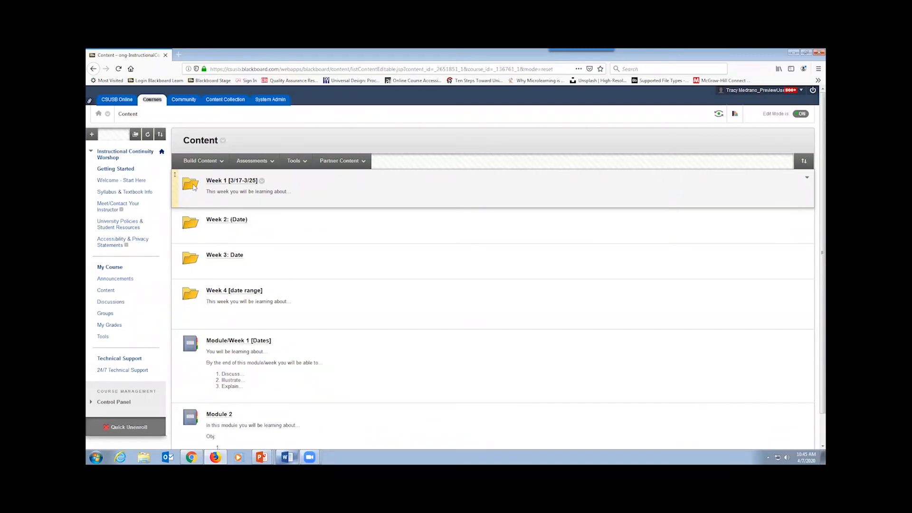
left_click(195, 162)
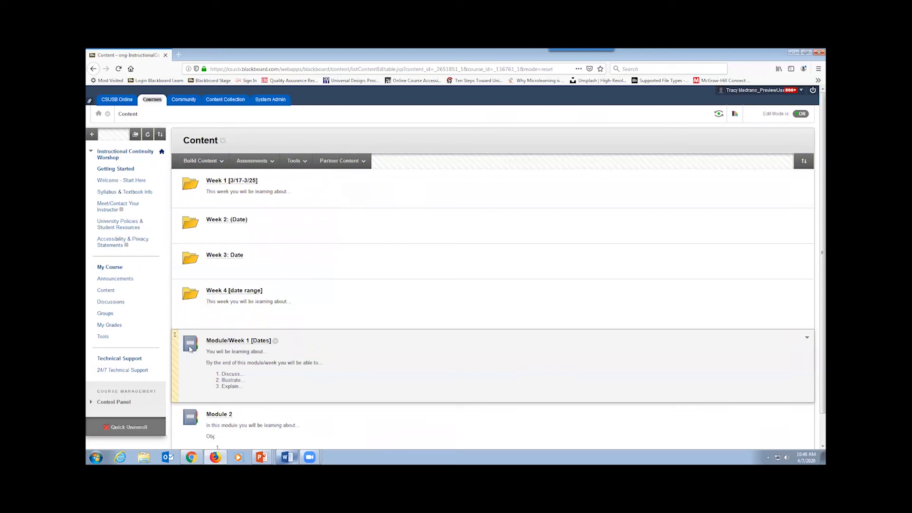
left_click(204, 162)
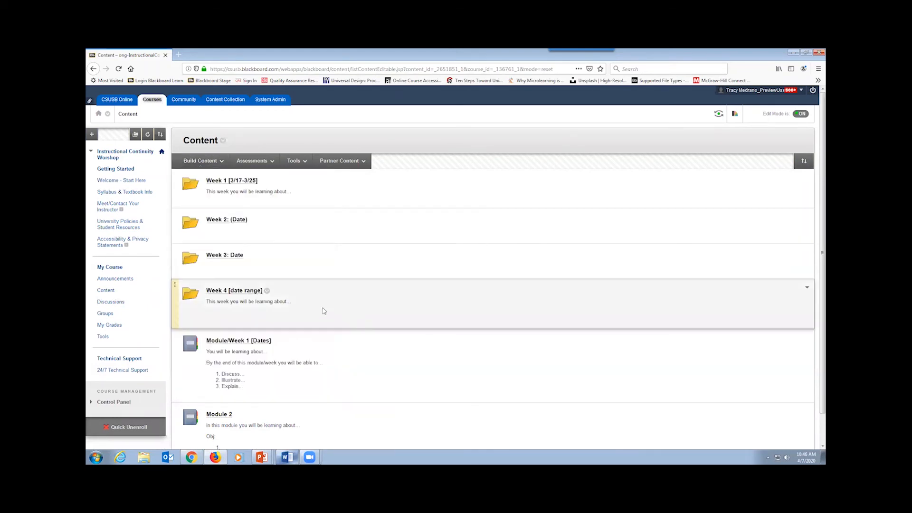
left_click(196, 162)
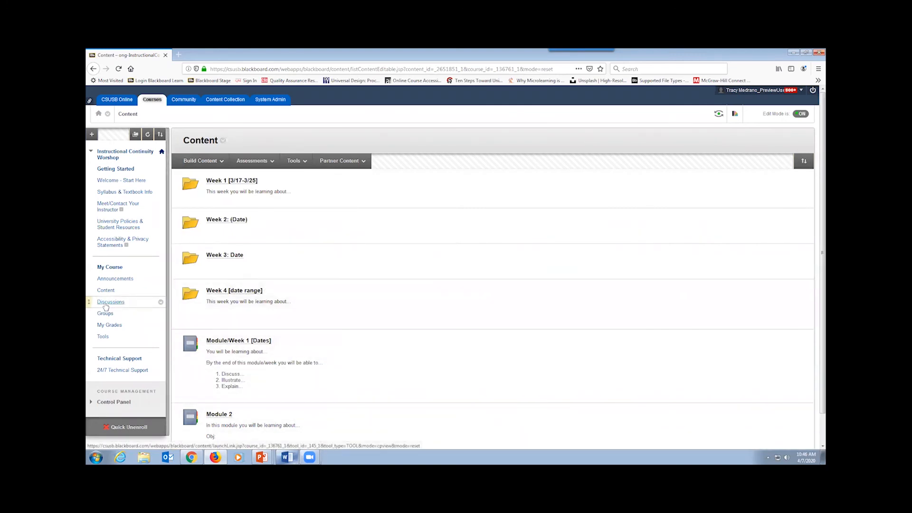
- Start a new forum in the Discussion Board and name it Questions, leaving the description empty
left_click(106, 304)
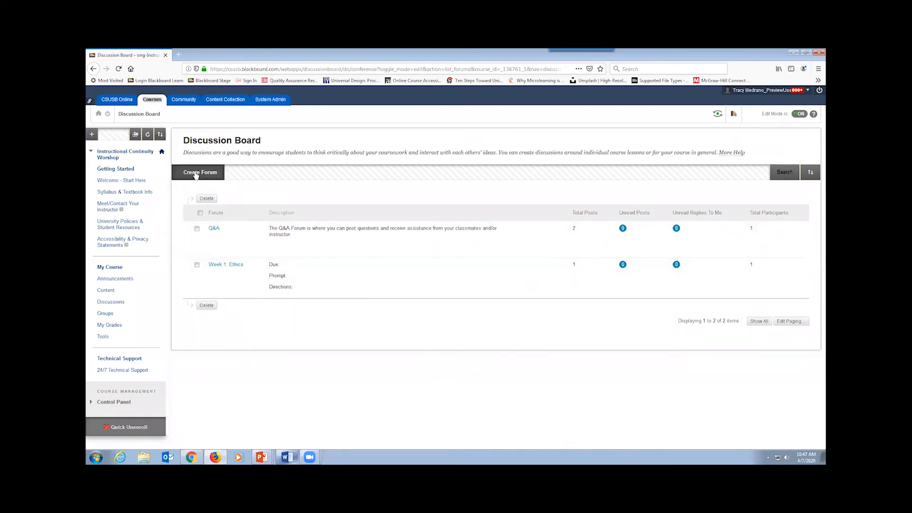
left_click(195, 174)
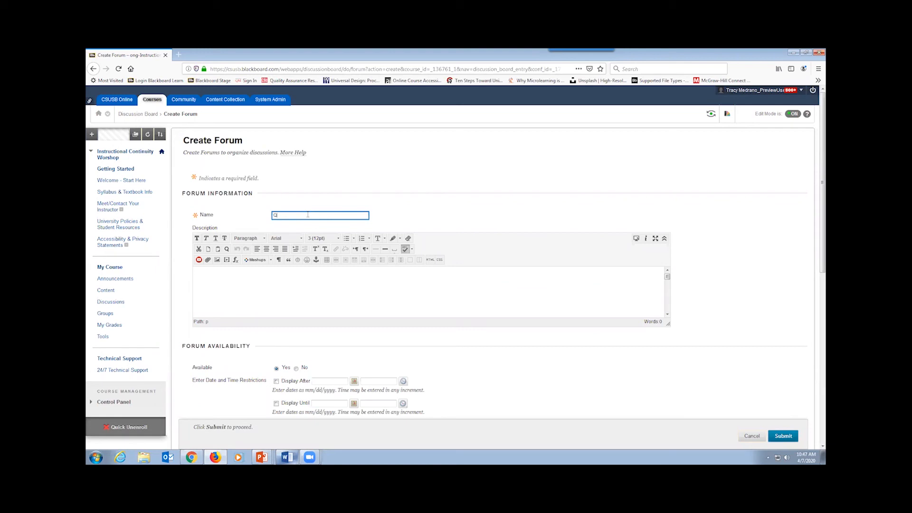
type("Questions")
left_click(242, 277)
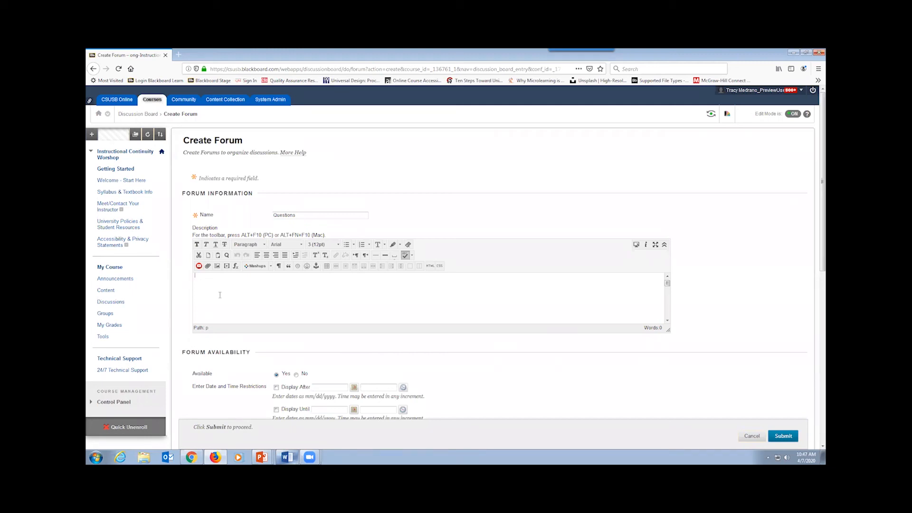
- Try requiring participants to create a thread before viewing other threads in the forum, and return to Standard View
scroll(397, 366, "down", 4)
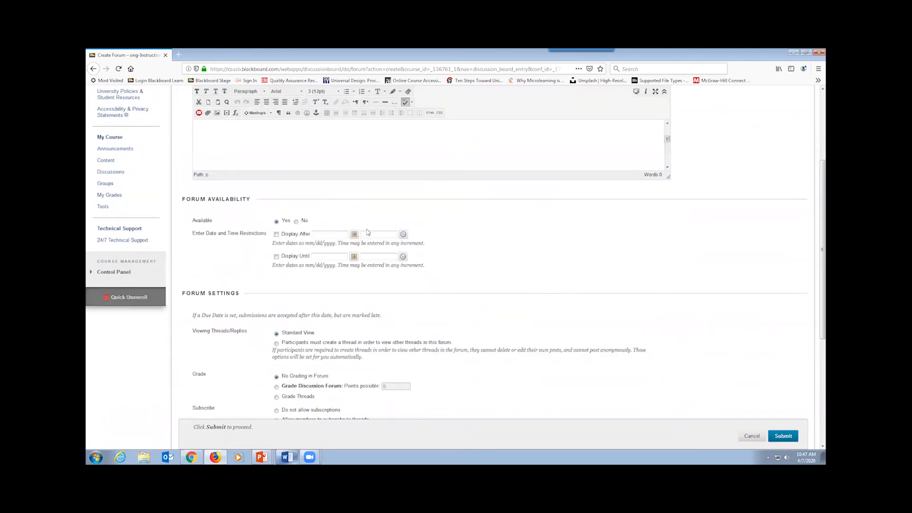
scroll(367, 232, "down", 1)
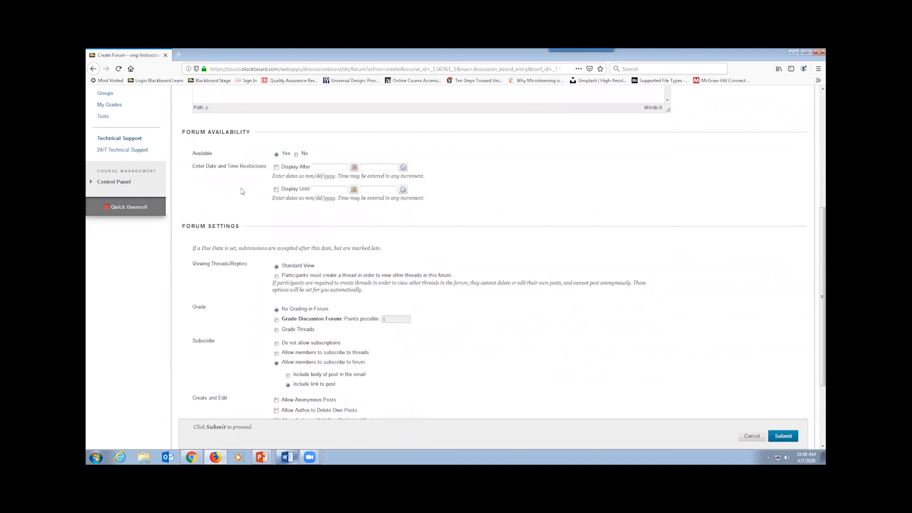
scroll(194, 193, "down", 2)
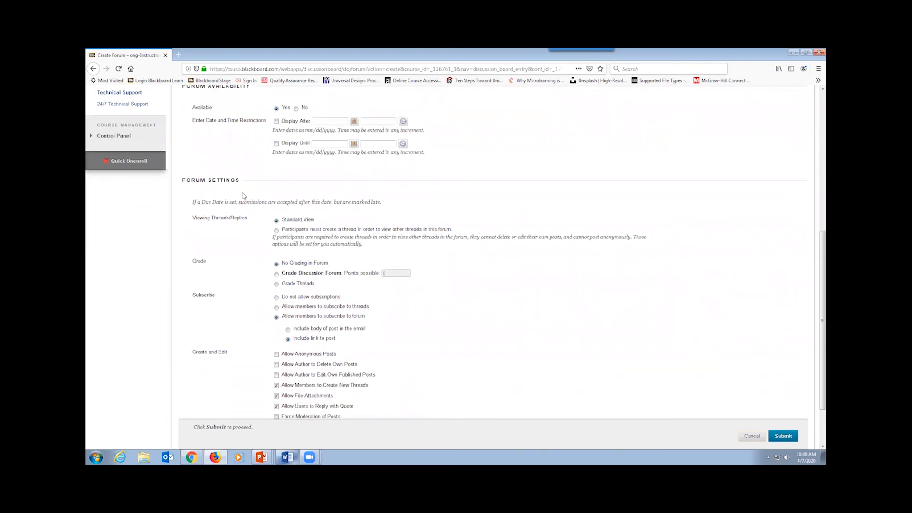
scroll(234, 230, "down", 1)
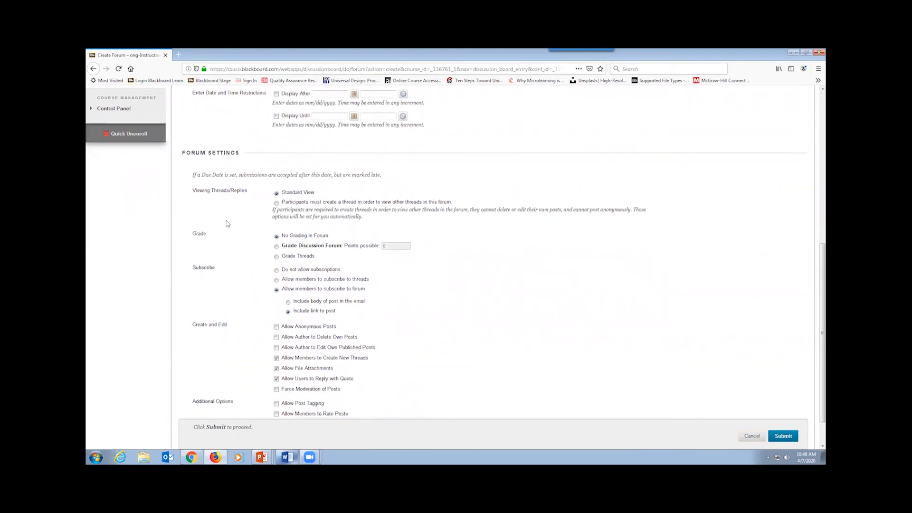
scroll(229, 223, "down", 1)
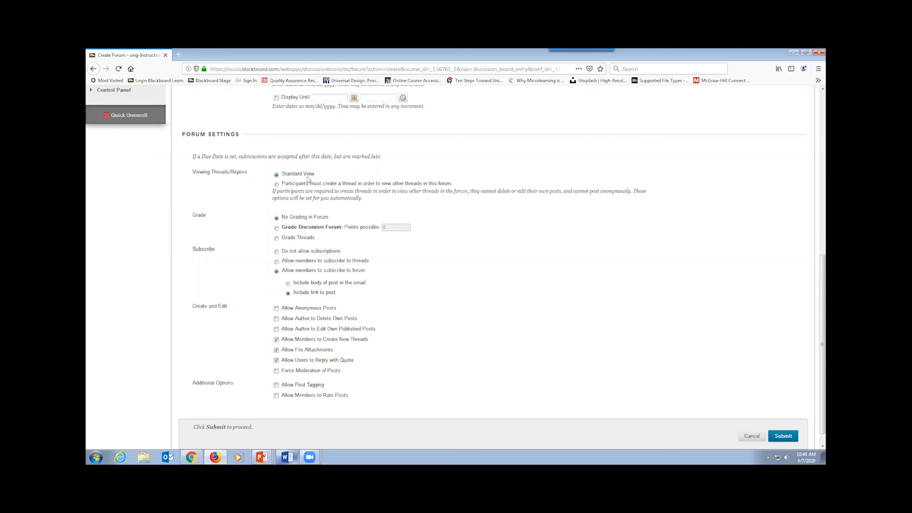
left_click(276, 184)
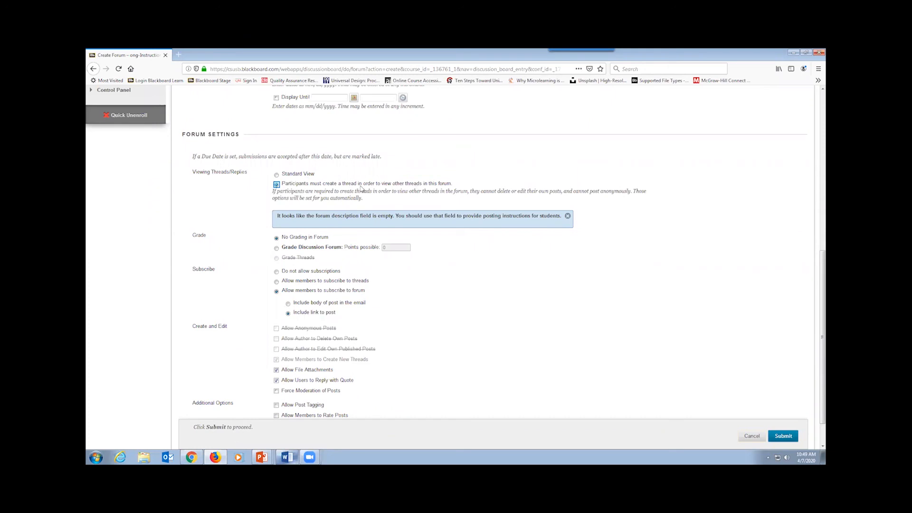
left_click(276, 174)
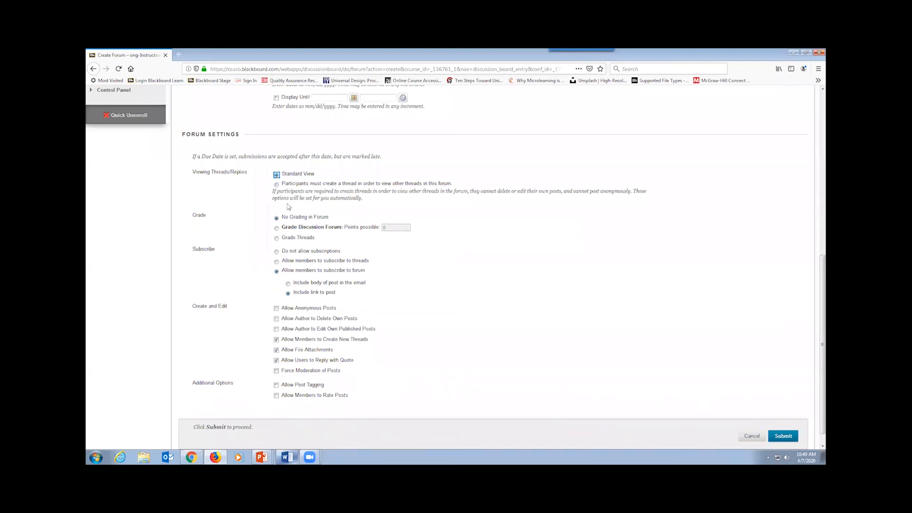
- Grade the discussion forum out of 10 points and show participants in needs grading status after every 2 posts
scroll(256, 256, "down", 1)
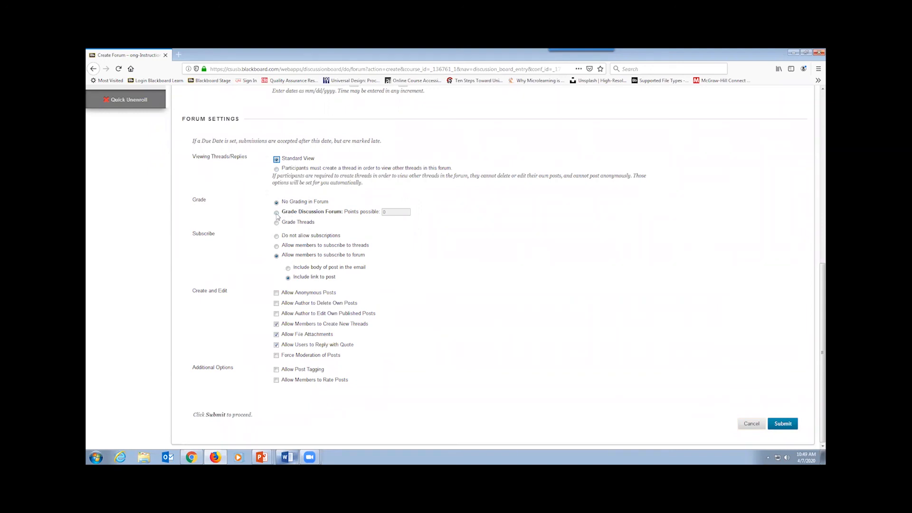
left_click(277, 213)
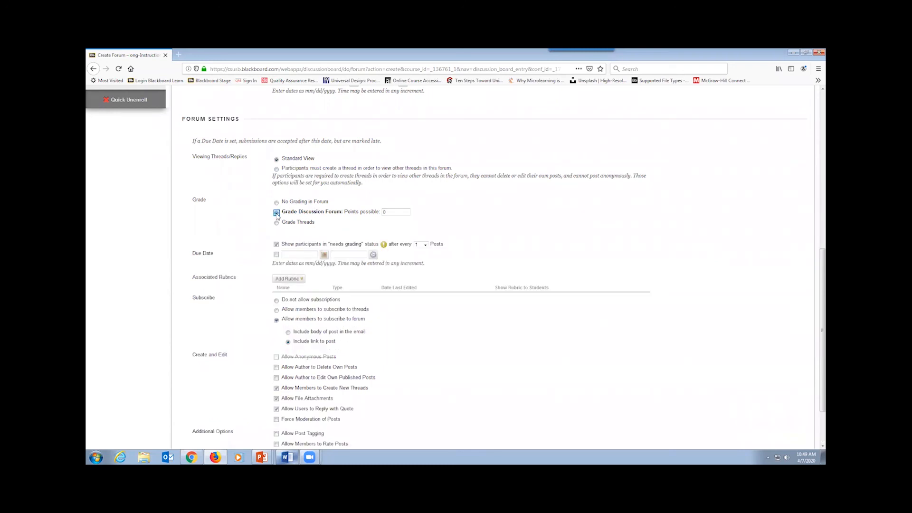
key("Tab")
left_click(425, 245)
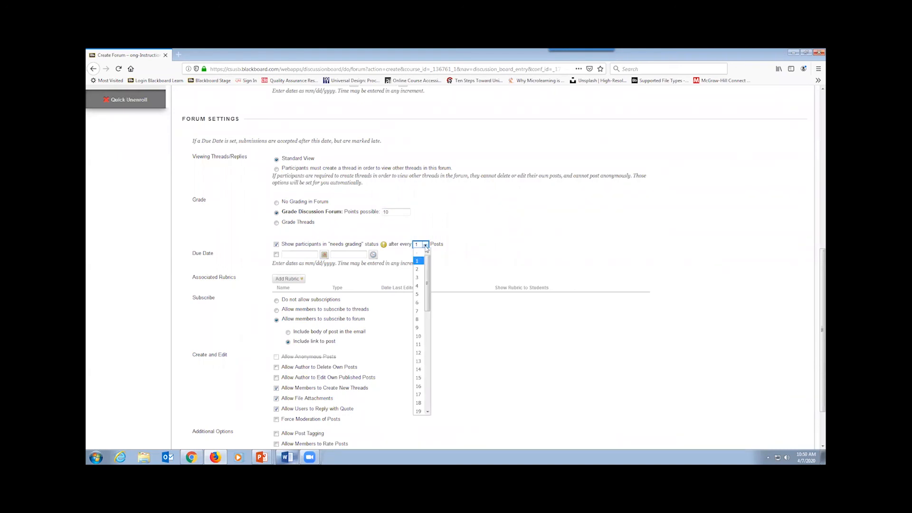
left_click(418, 269)
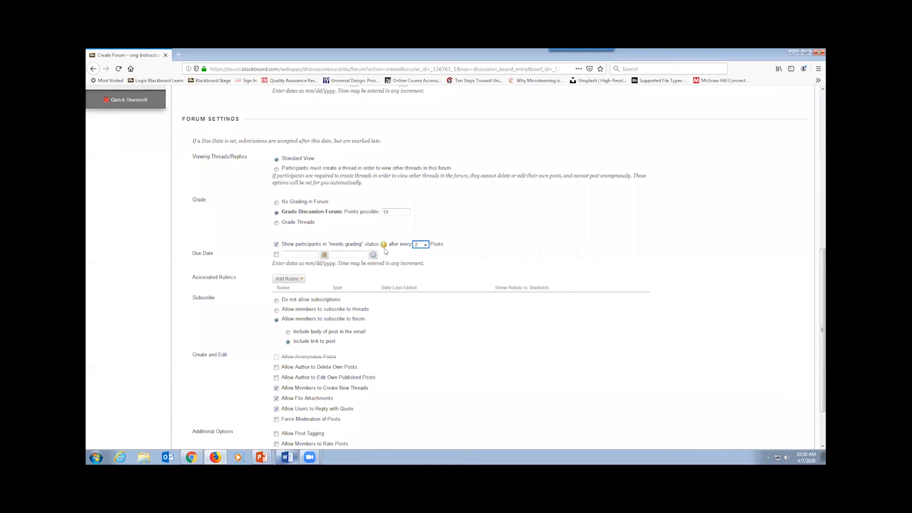
- Enable a due date of 04/07/2020 at 09:50 AM for the forum and submit it
left_click(276, 255)
scroll(515, 318, "down", 3)
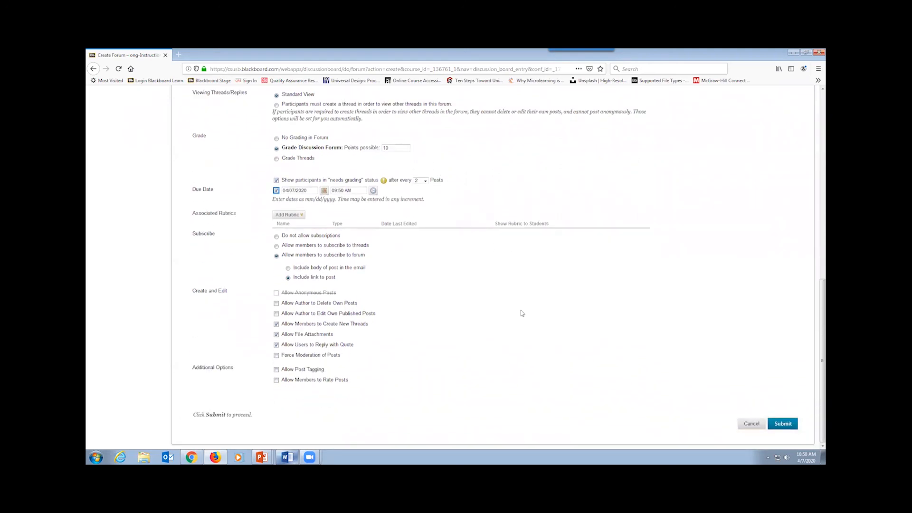
scroll(524, 314, "up", 1)
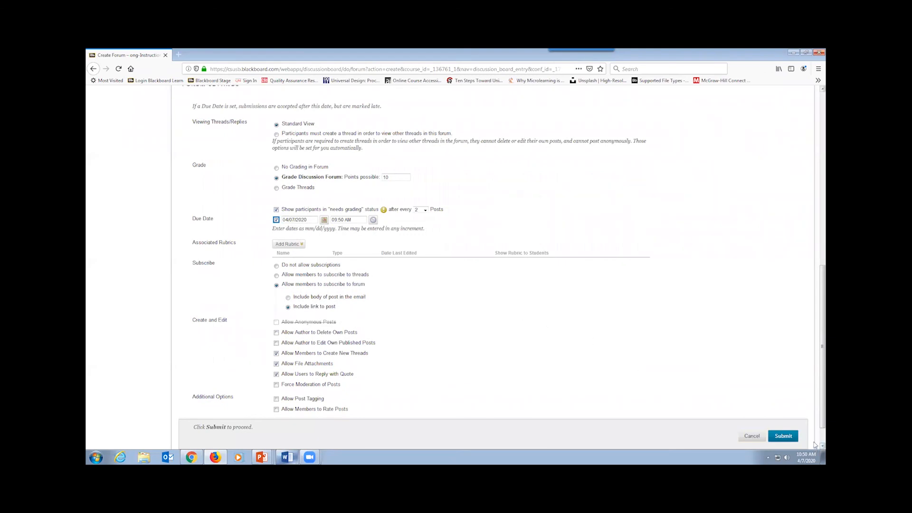
left_click(783, 435)
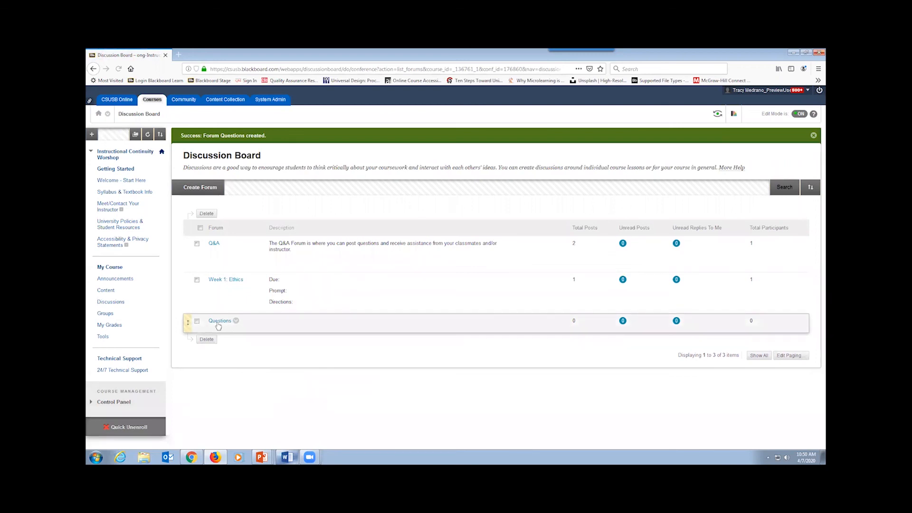
- Select the Questions forum in the Discussion Board list
mouse_move(188, 325)
left_mouse_down()
mouse_move(189, 279)
mouse_move(195, 327)
left_mouse_up()
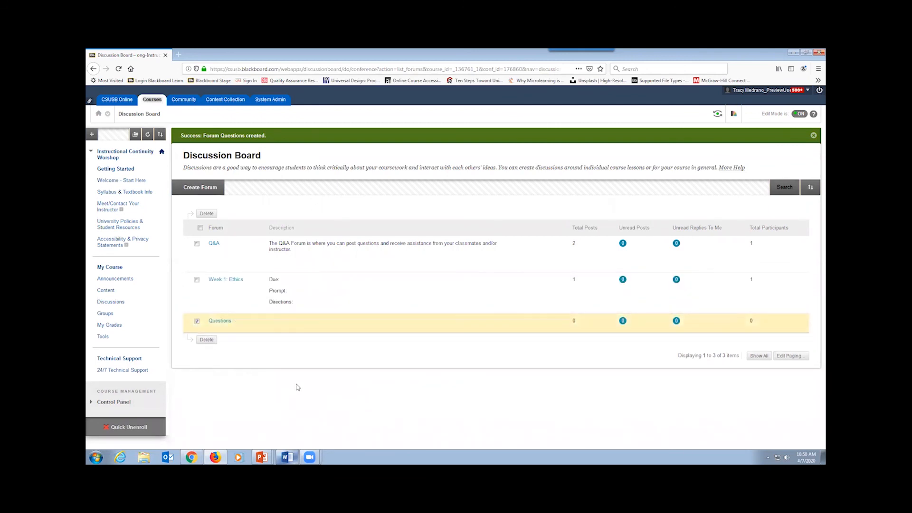